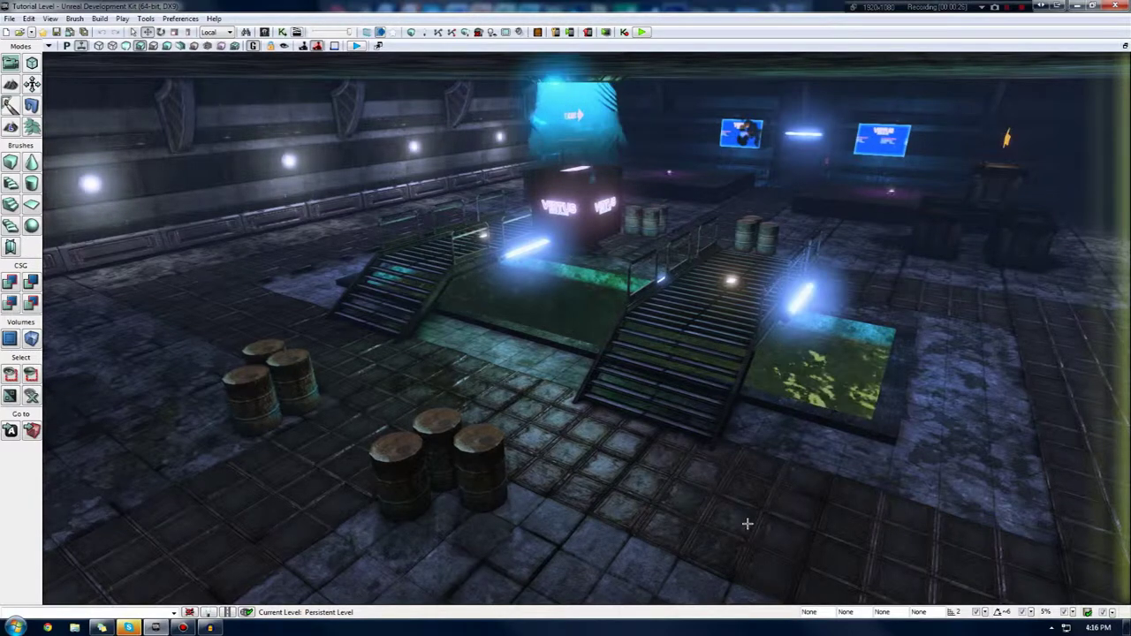
Look over the indoor hall with its stairways and pool, and the building's exterior entrance.
right_drag(758, 481, 762, 475)
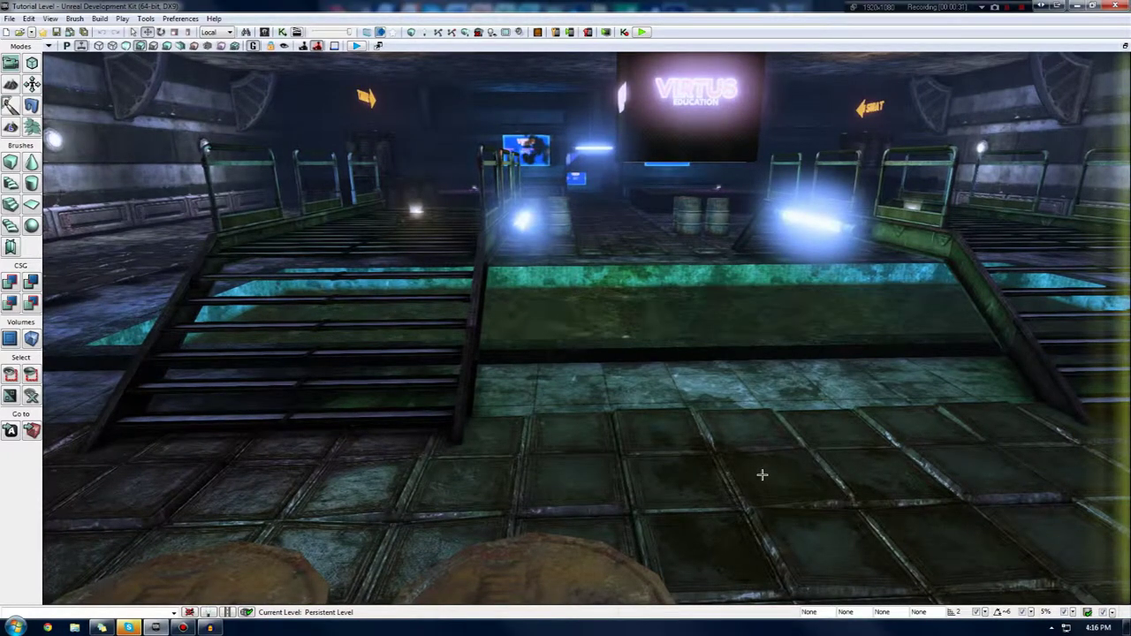
drag(762, 474, 761, 475)
right_drag(762, 475, 808, 530)
scroll(765, 465, down, 8)
scroll(765, 465, up, 8)
scroll(765, 465, down, 8)
scroll(765, 465, up, 8)
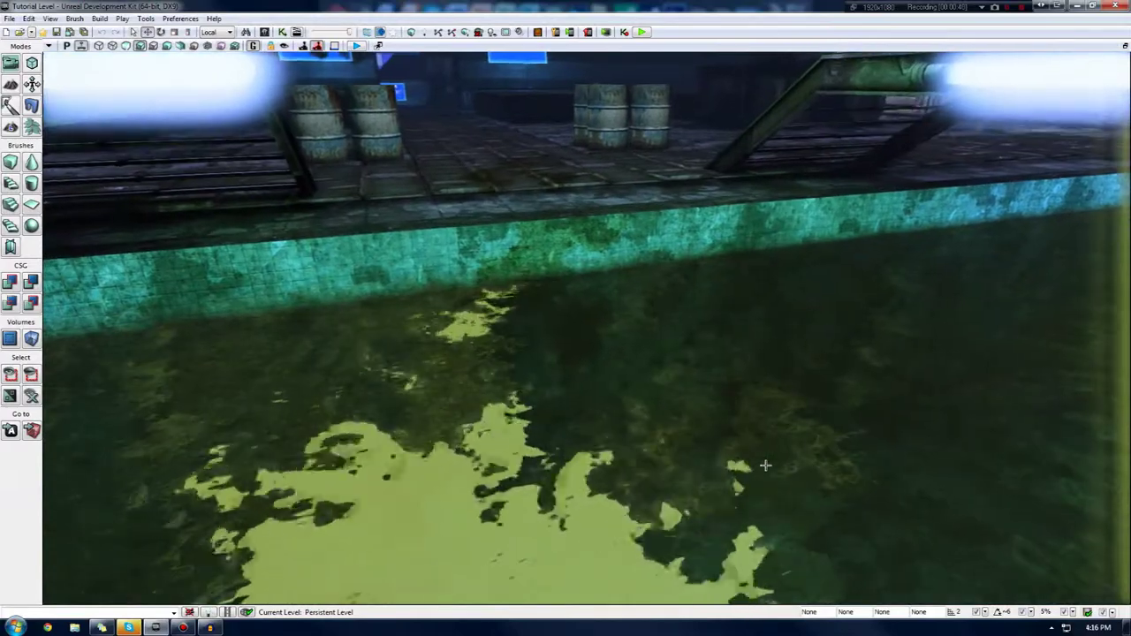
mouse_move(765, 464)
right_down()
mouse_move(760, 389)
mouse_move(159, 367)
mouse_move(758, 460)
right_up()
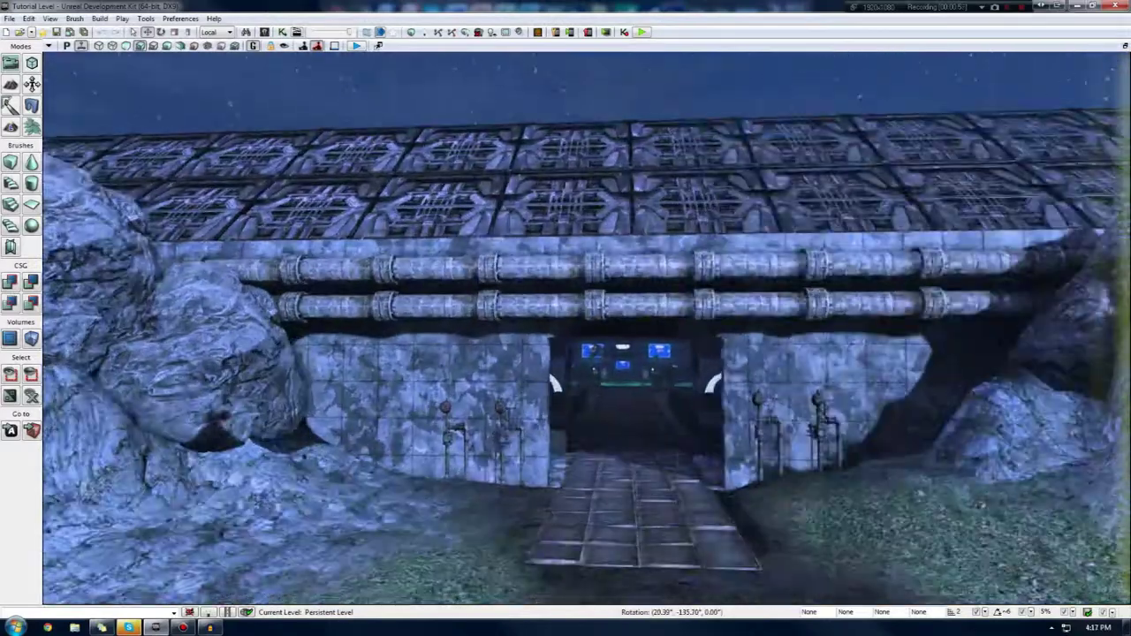
End the running play test and examine the hall's platforms, doorway, stairs and pool in the editor.
right_drag(587, 329, 587, 329)
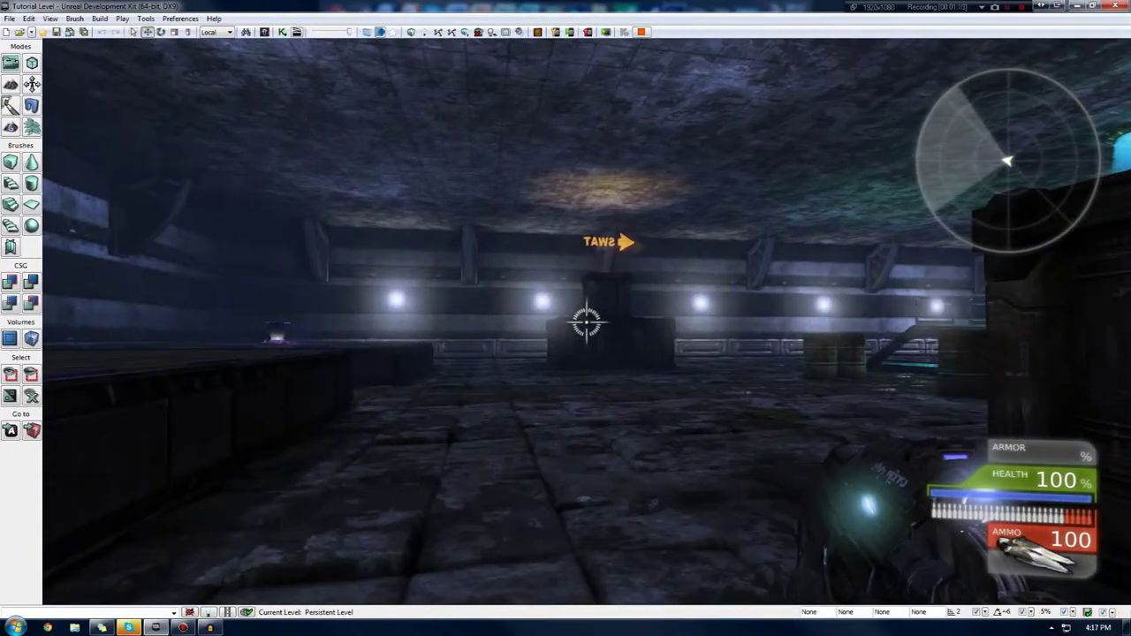
key(Escape)
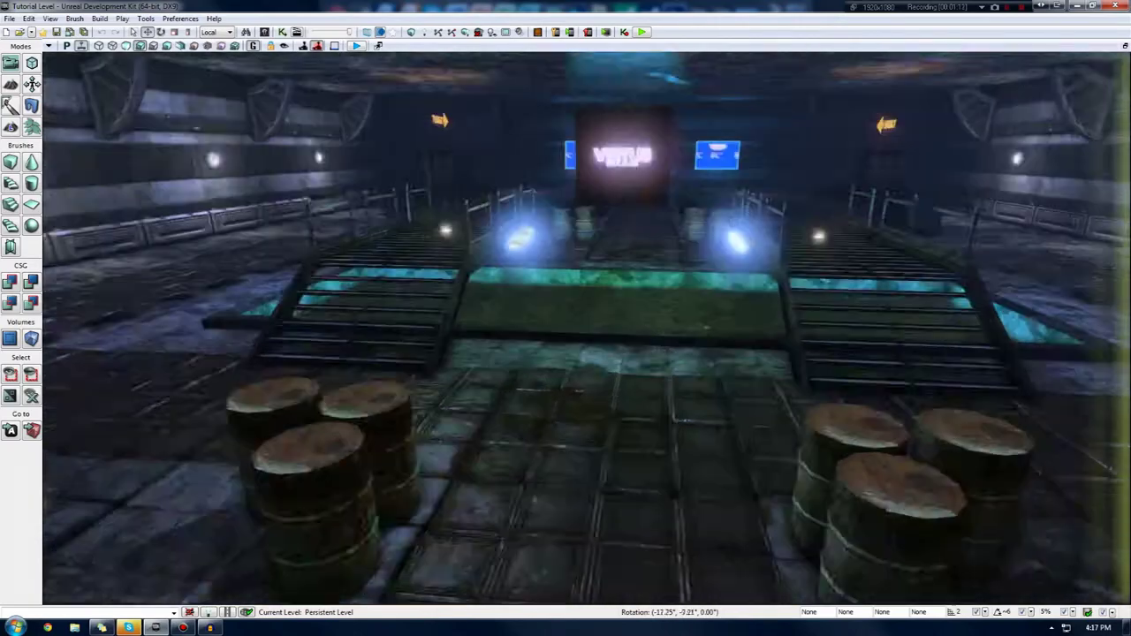
right_drag(587, 354, 434, 346)
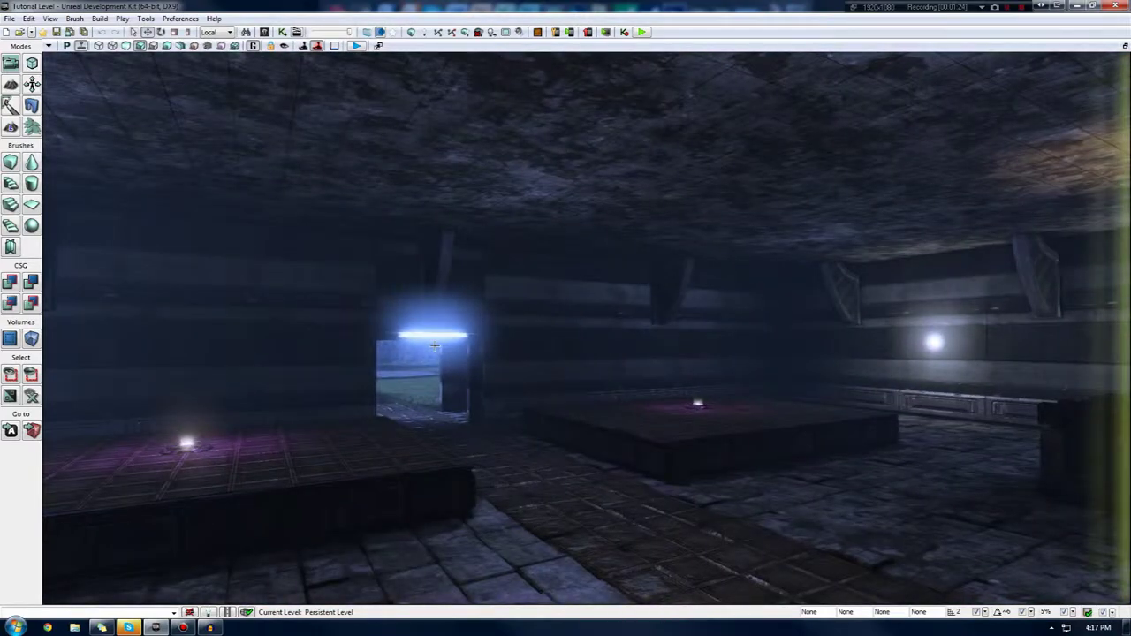
right_drag(448, 358, 512, 367)
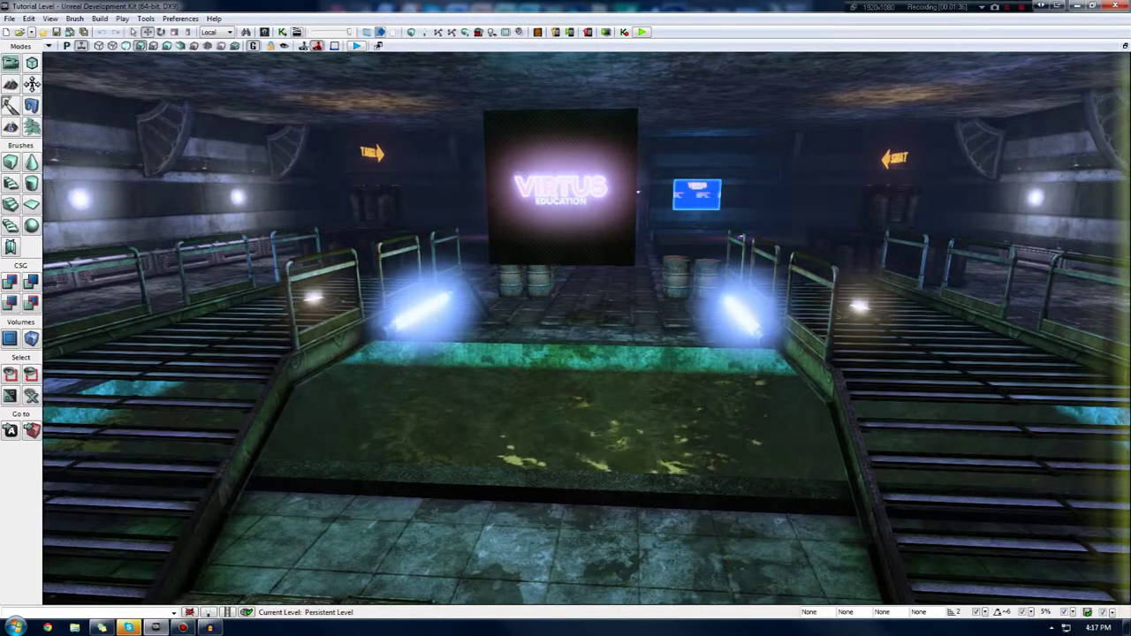
Play the level in the viewport, walk to the edge of the pool and fire the weapon into the water.
click(358, 47)
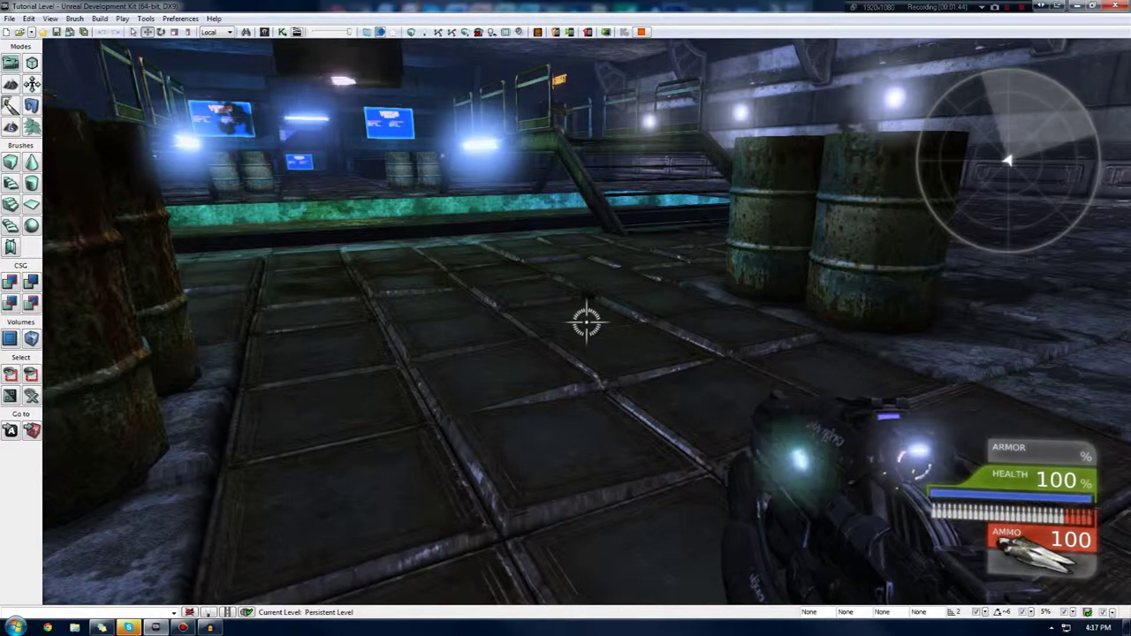
key(w)
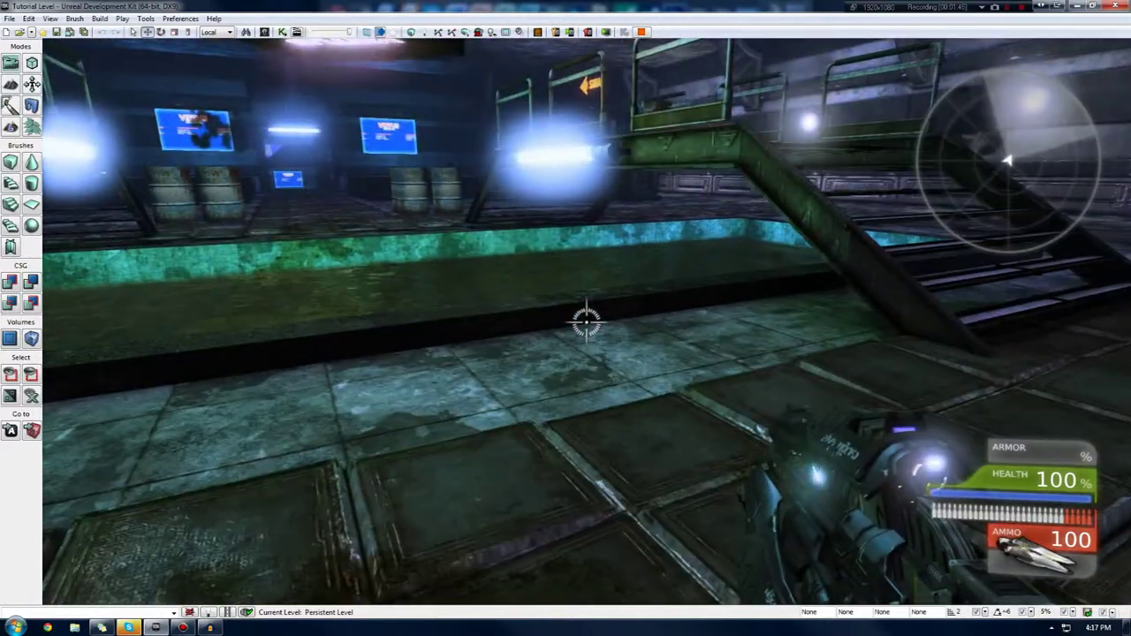
key(w)
key(w)
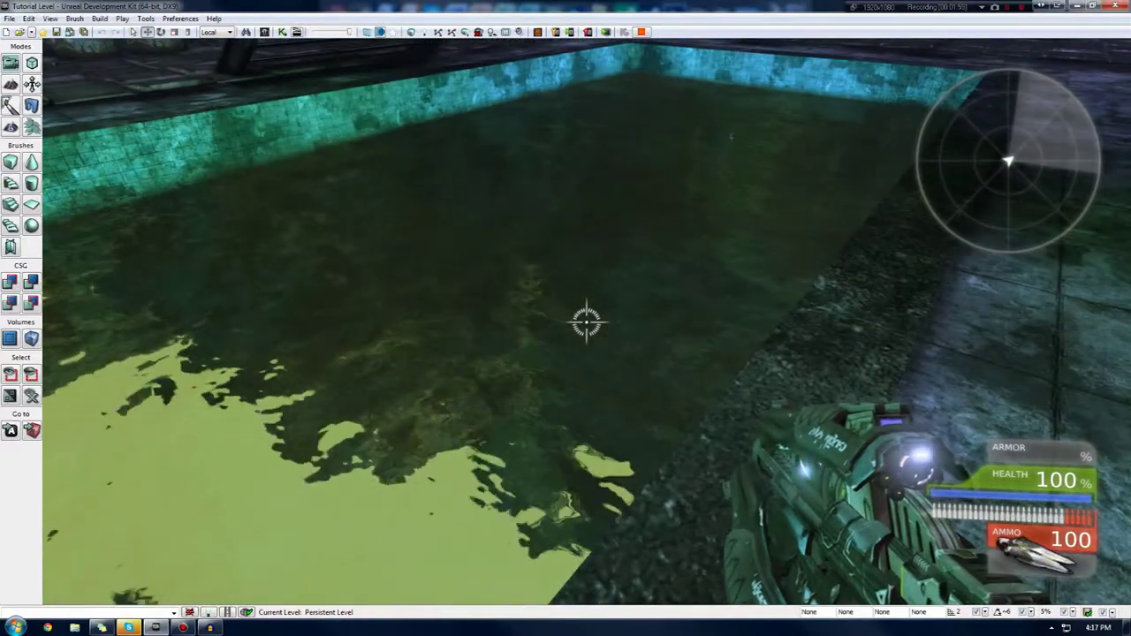
key(d)
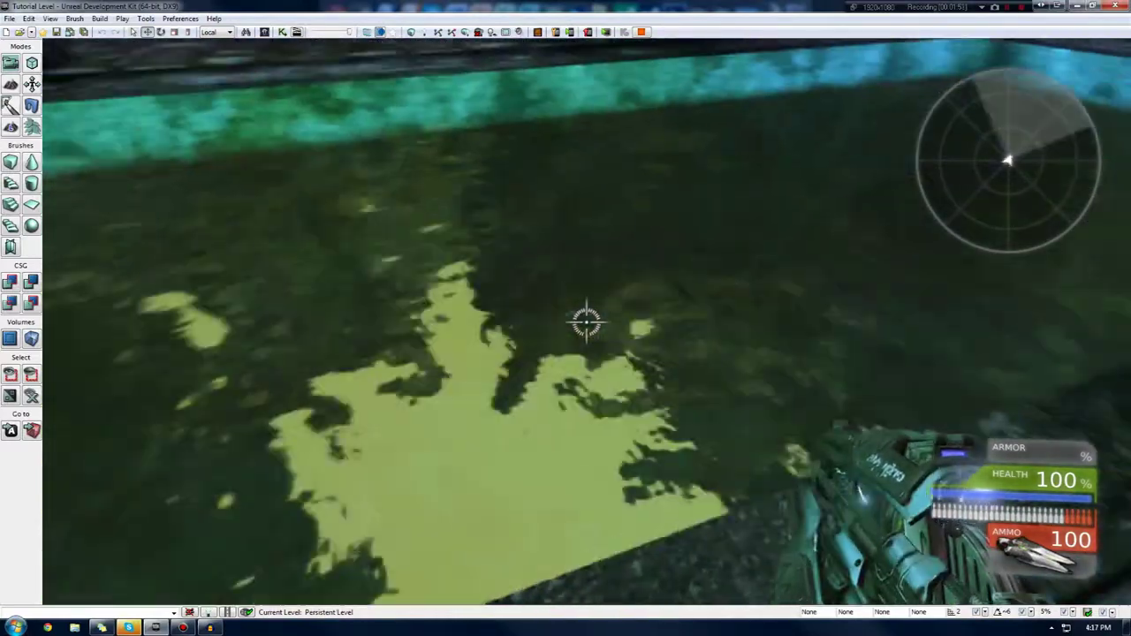
click(586, 322)
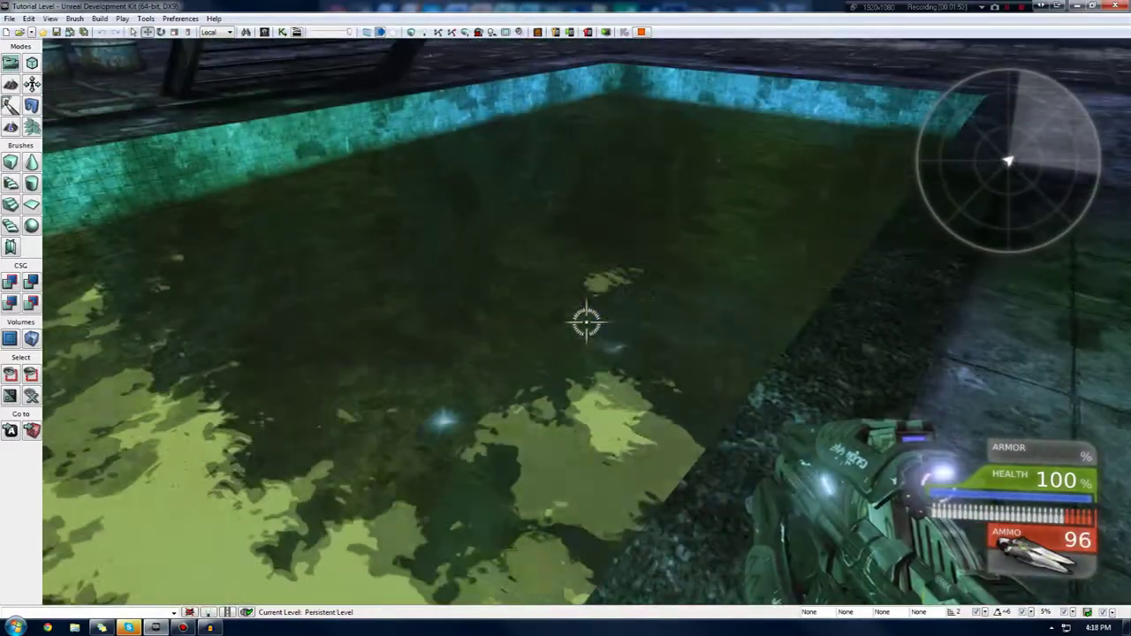
key(s)
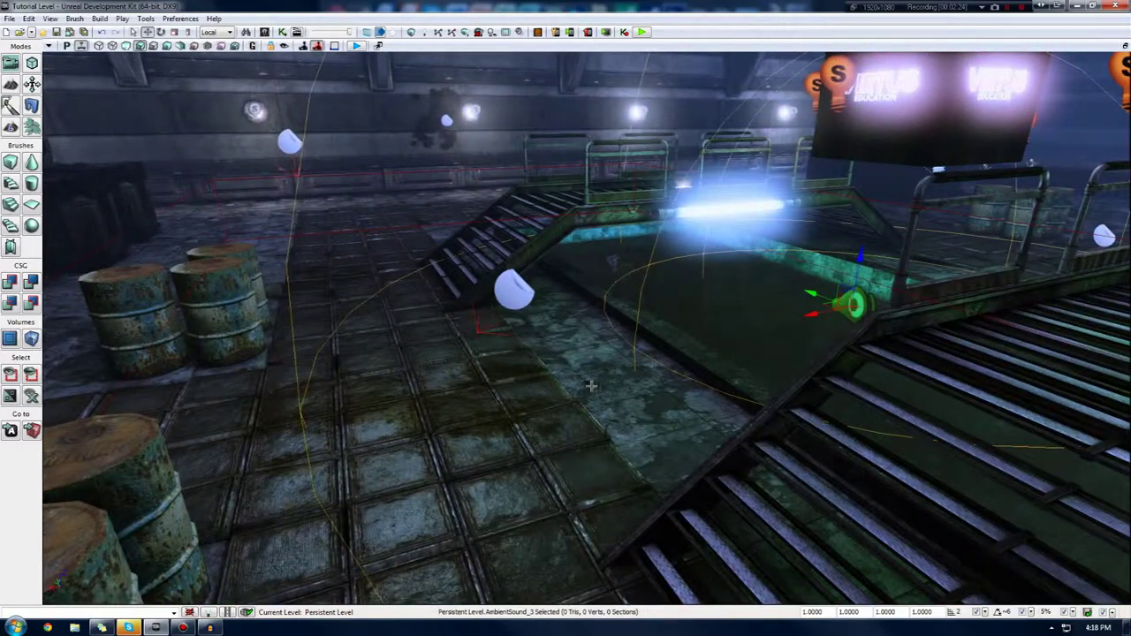
Select the ambient sound actor on top of the burning wreck outside the building.
right_drag(792, 323, 751, 314)
key(w)
key(w)
key(w)
drag(791, 324, 792, 323)
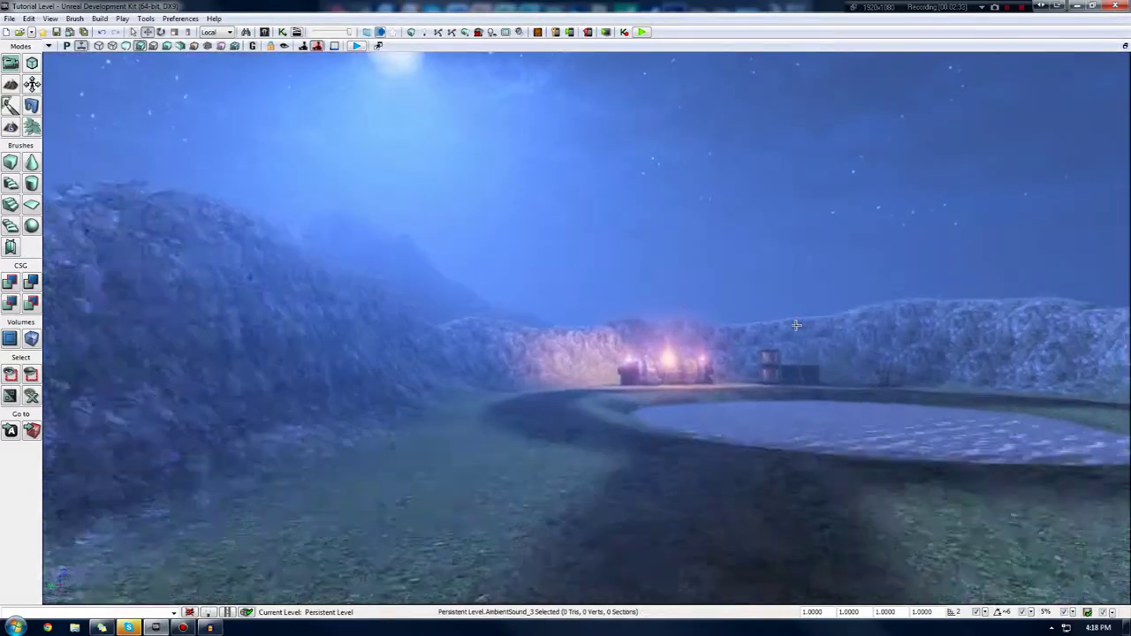
key(w)
mouse_move(730, 336)
right_down()
mouse_move(739, 342)
mouse_move(728, 342)
right_up()
click(822, 373)
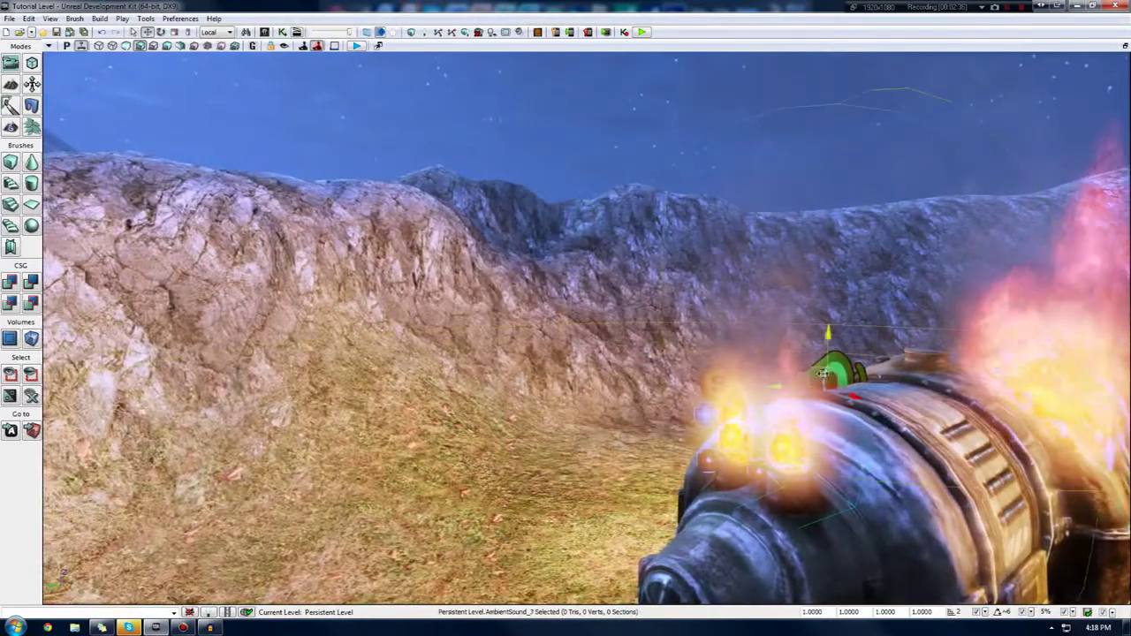
Examine the burning wreck with its ambient sound and lights from the front and from the lake side.
right_click(826, 378)
right_drag(780, 375, 795, 378)
key(s)
key(w)
drag(482, 64, 746, 250)
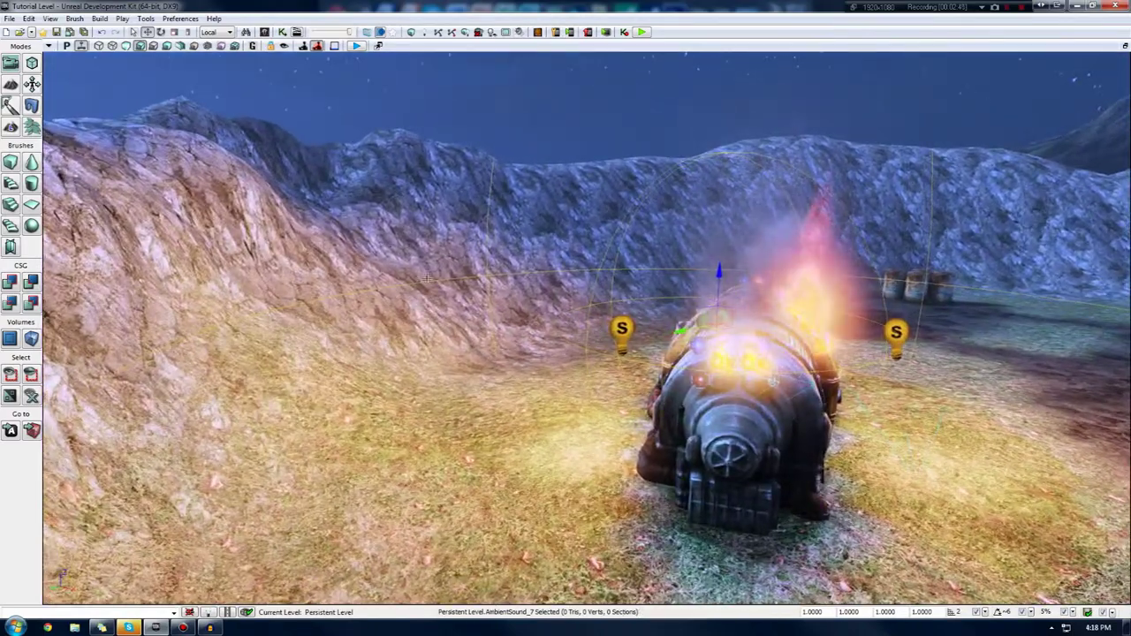
key(w)
right_drag(365, 73, 385, 73)
key(d)
key(s)
Play the level in the viewport beside the burning wreck, walk up close to it, and end the play test.
click(355, 48)
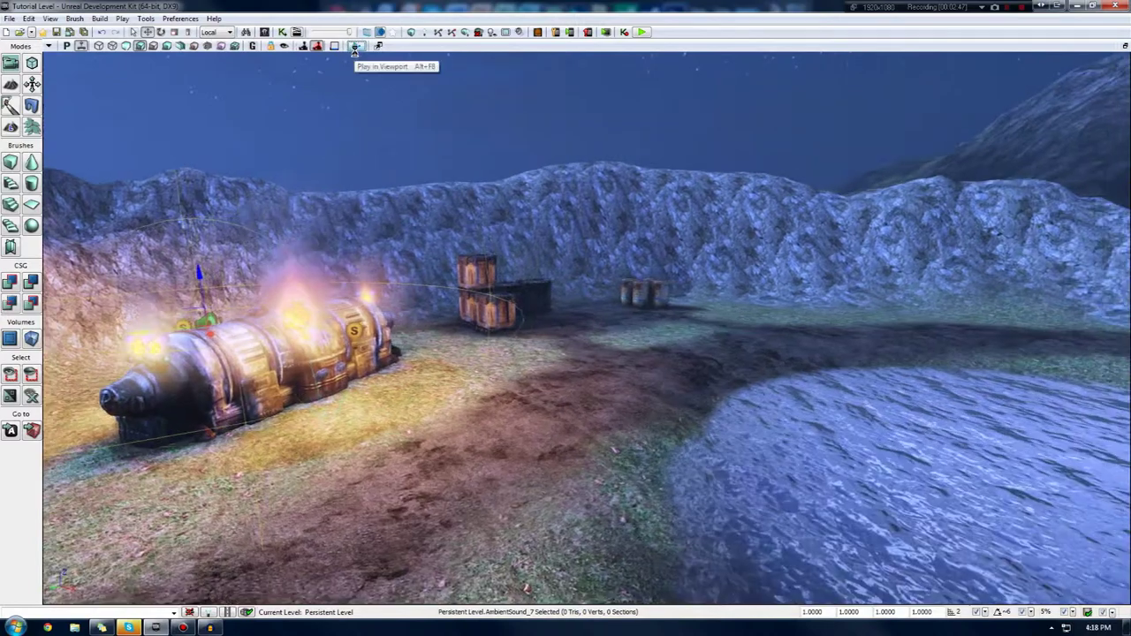
click(354, 47)
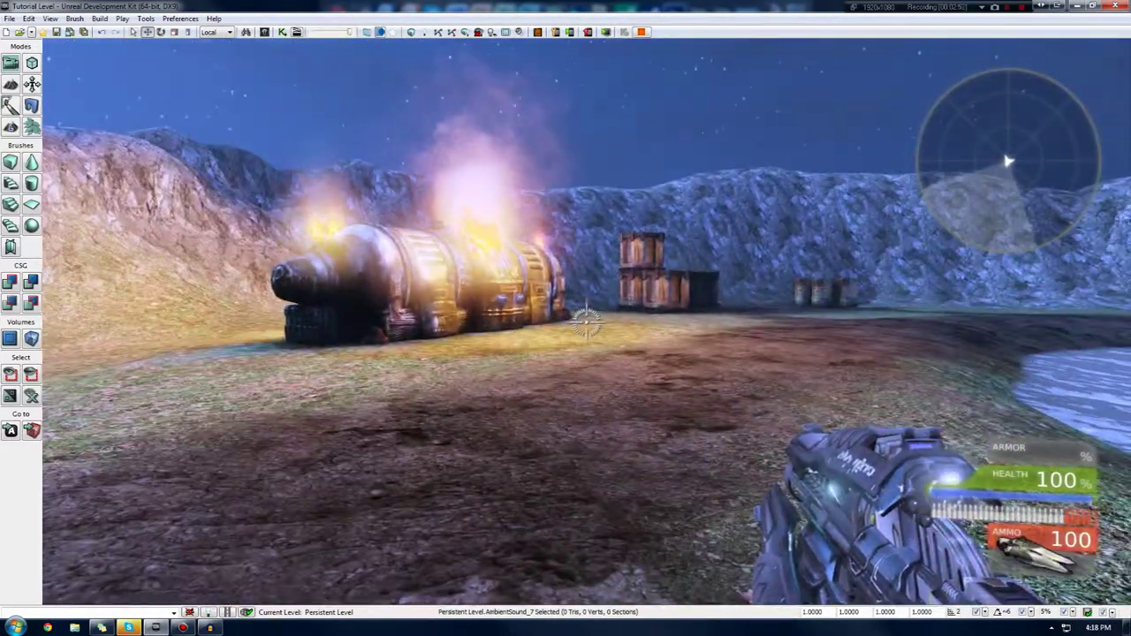
key(w)
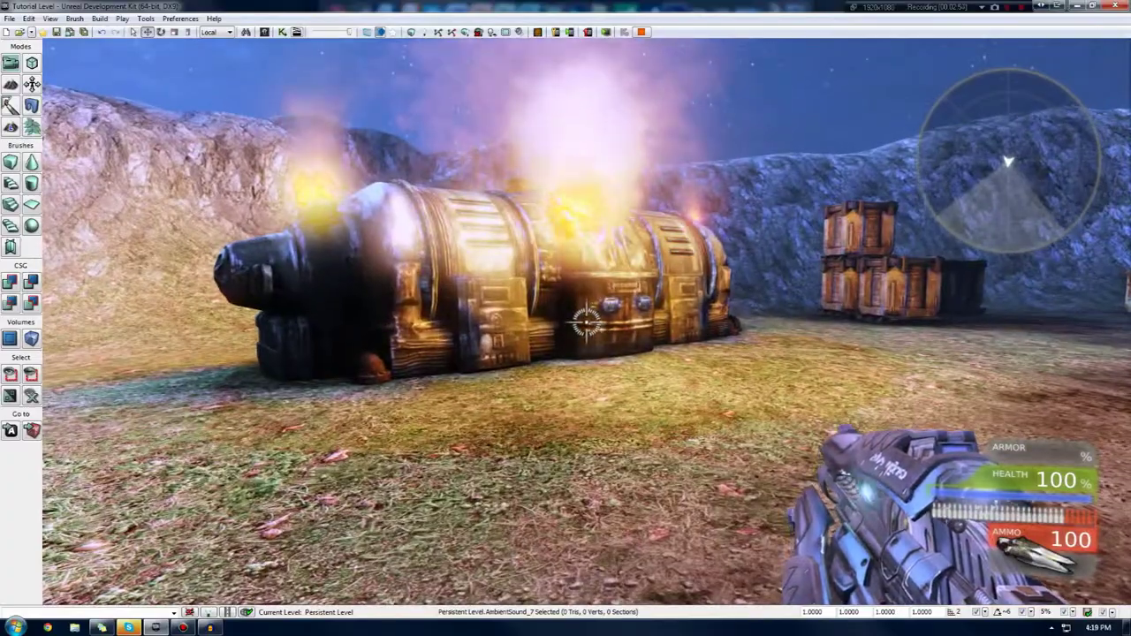
key(w)
key(w)
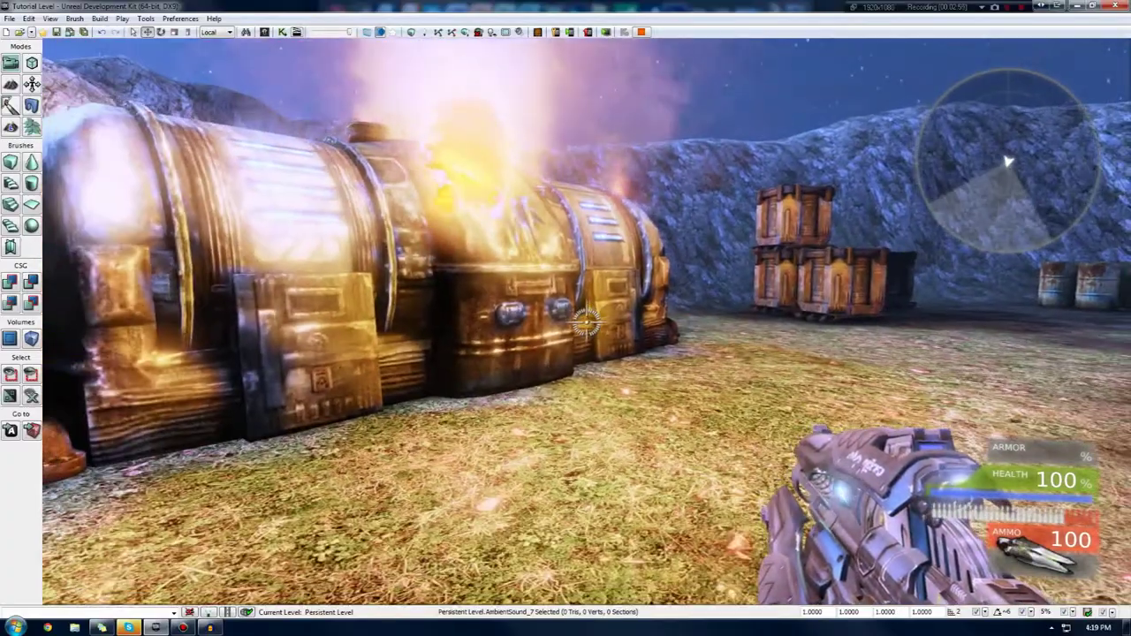
key(w)
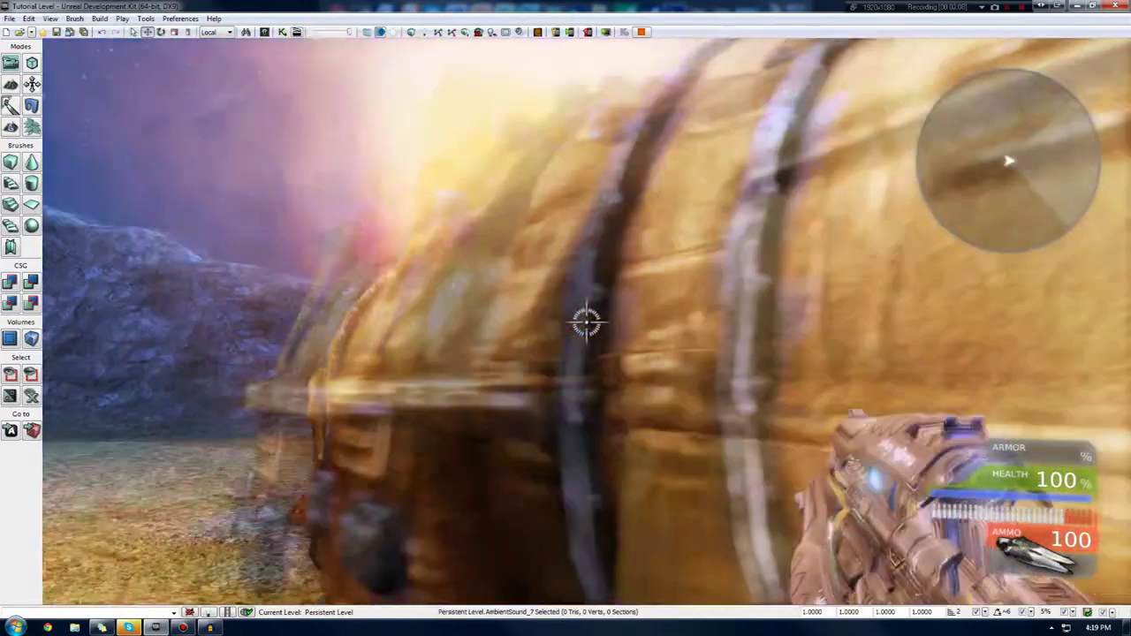
key(Escape)
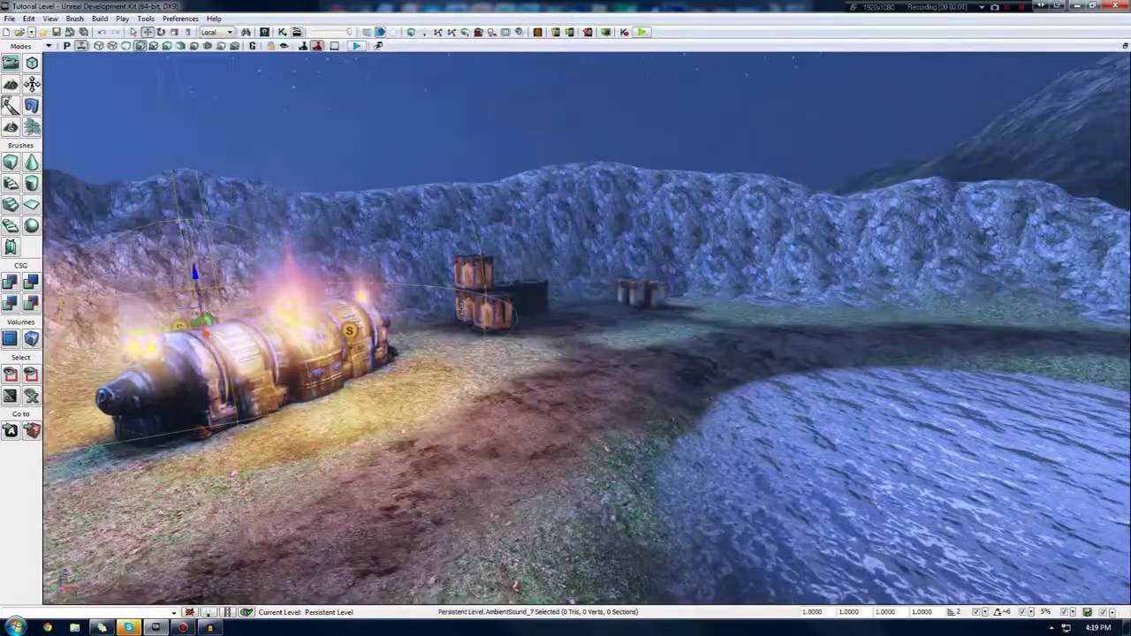
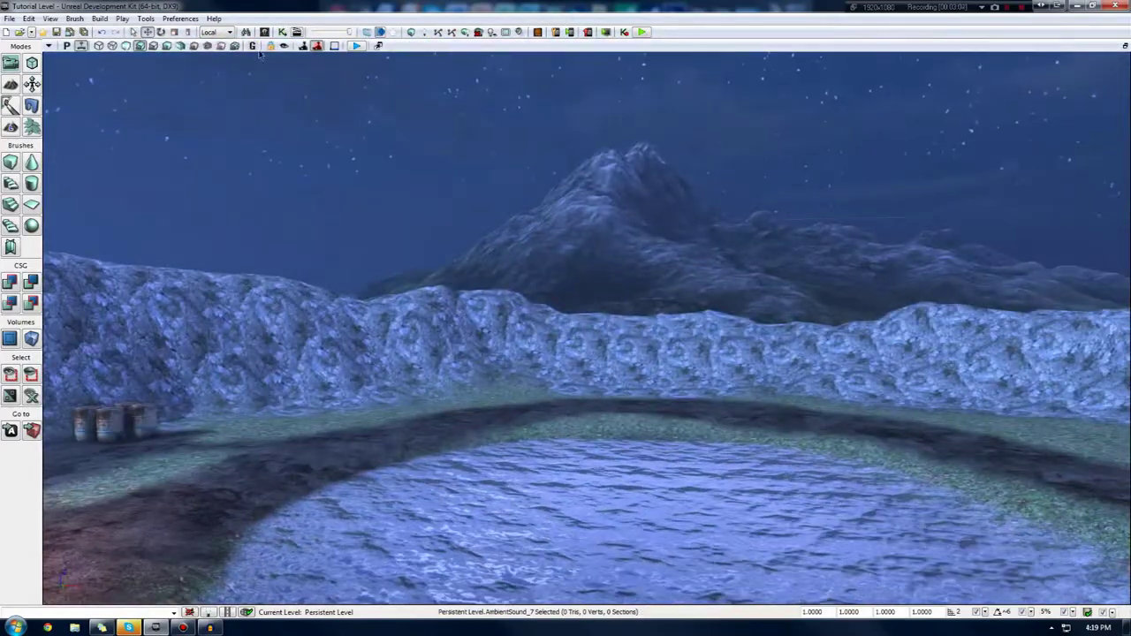
Open the Content Browser and clear its search text.
click(265, 32)
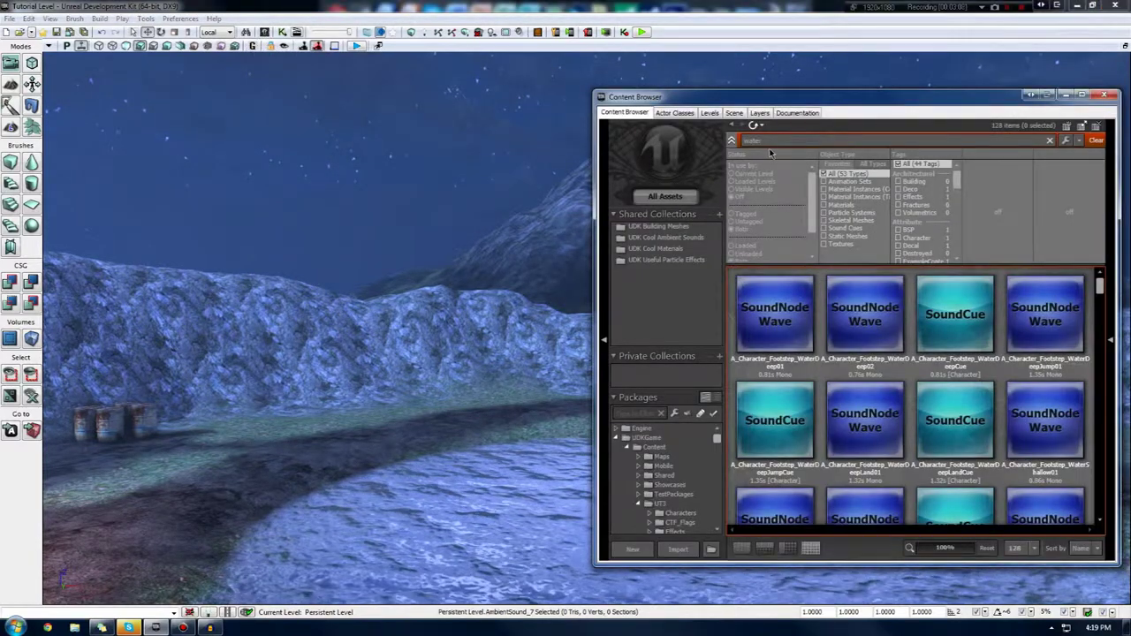
click(775, 142)
key(BackSpace)
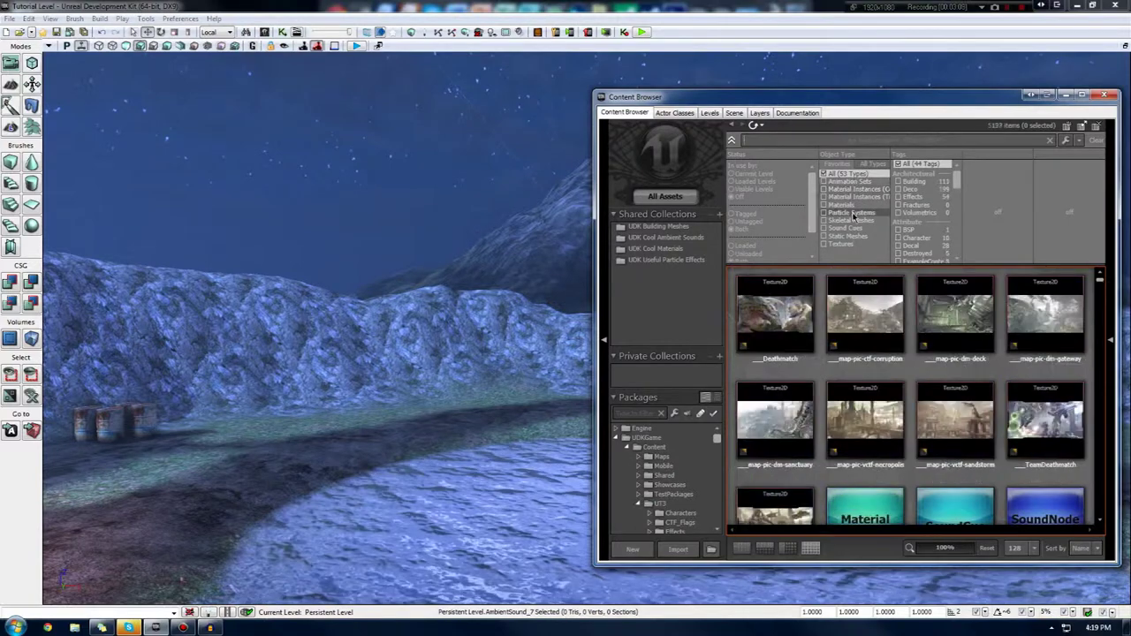
Try filtering the assets to Sound Cues among the favourite object types.
click(847, 228)
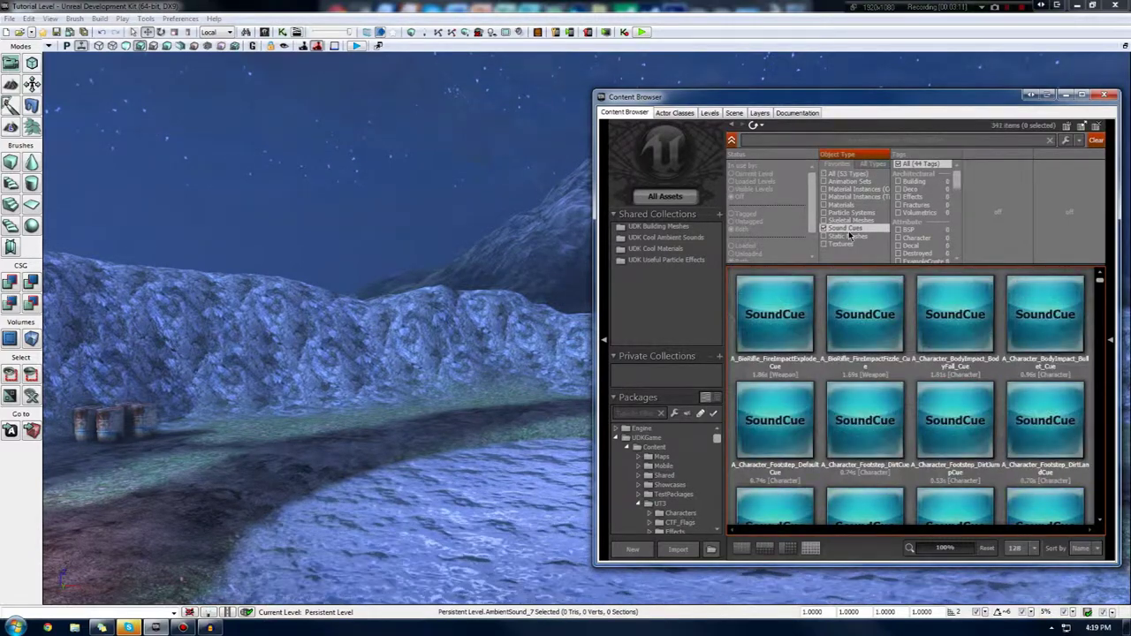
click(850, 232)
click(850, 231)
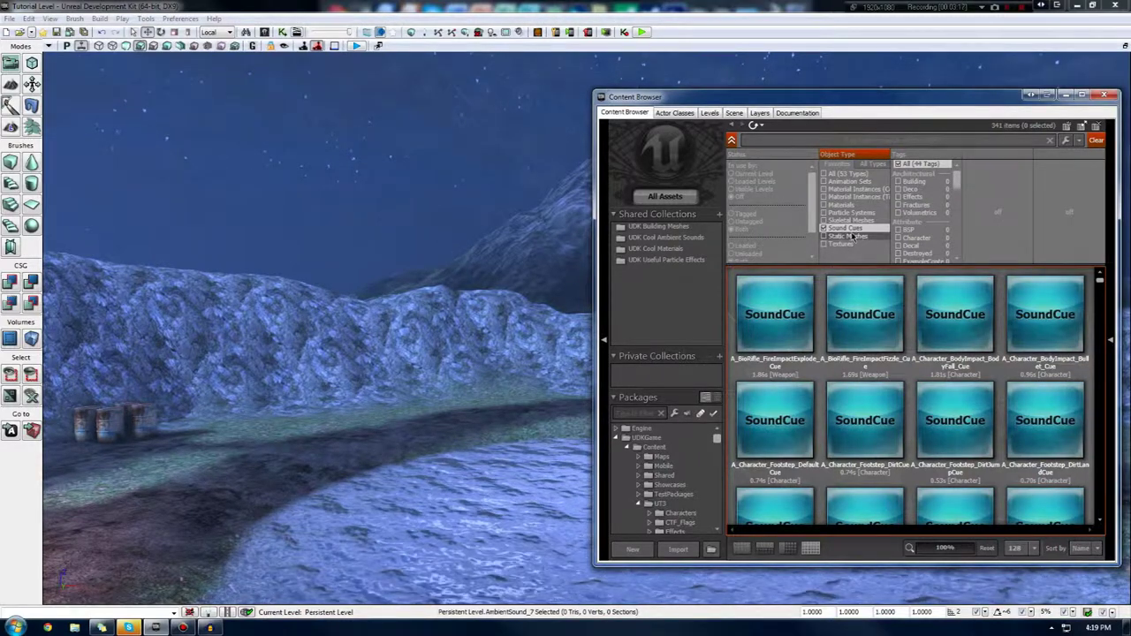
click(824, 229)
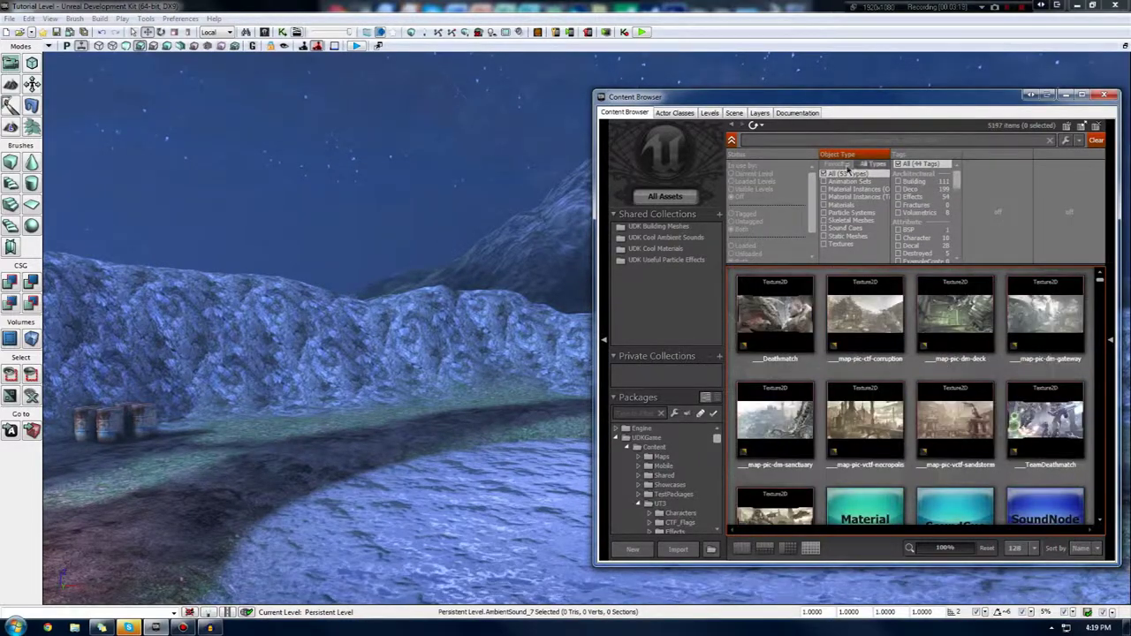
Show all object types and filter the assets to Sound Wave Data and Sound Cues.
click(867, 166)
drag(884, 188, 897, 228)
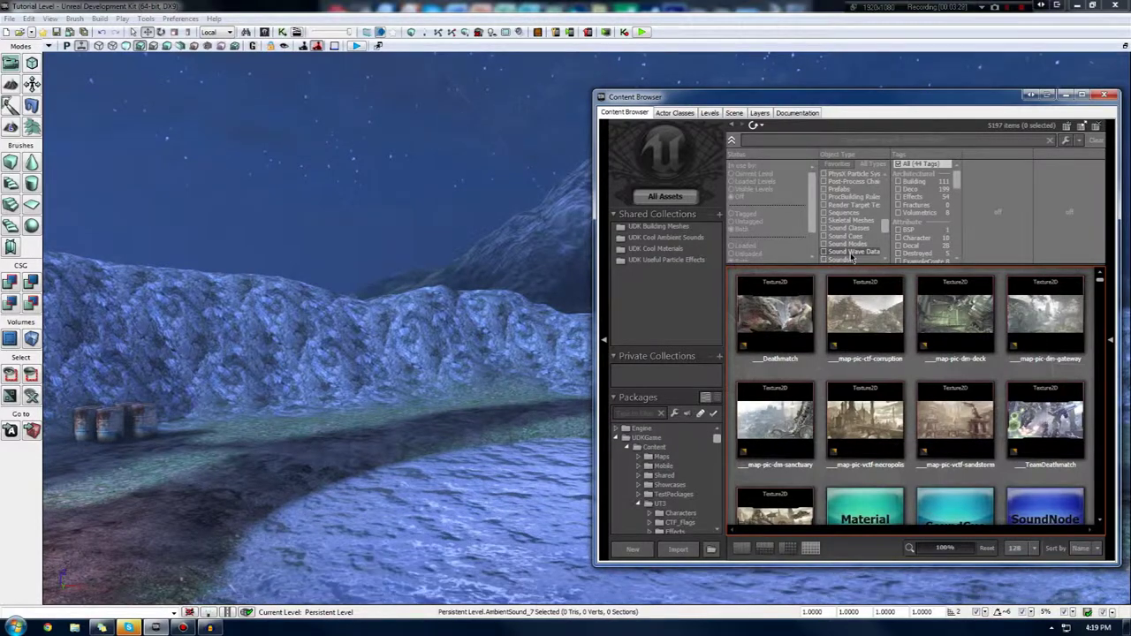
click(855, 252)
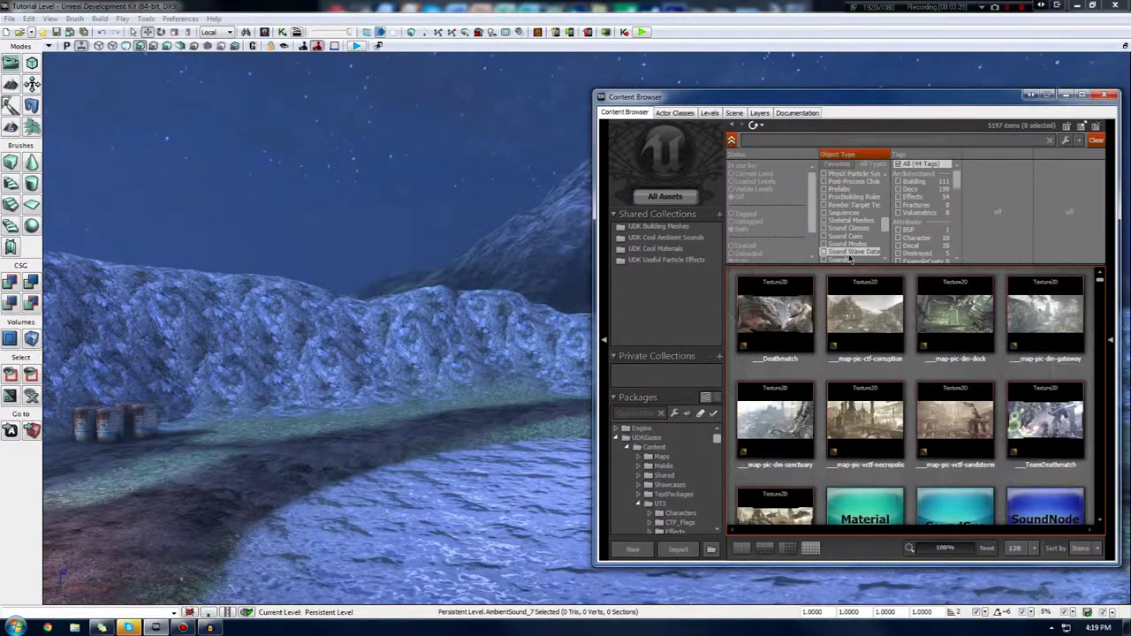
click(844, 237)
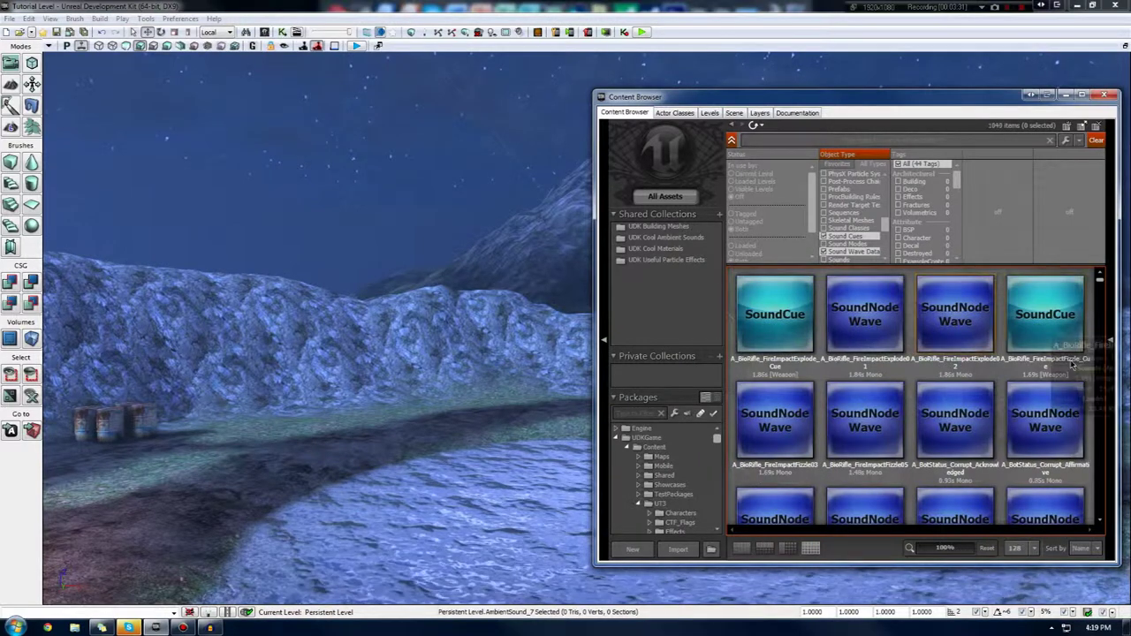
click(1042, 340)
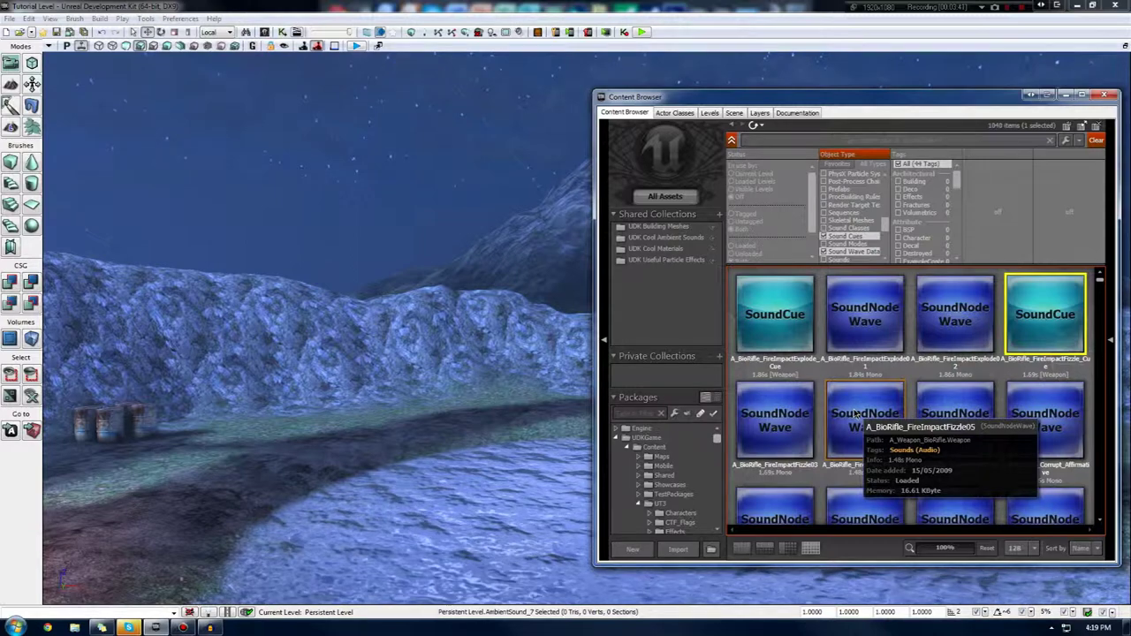
click(678, 550)
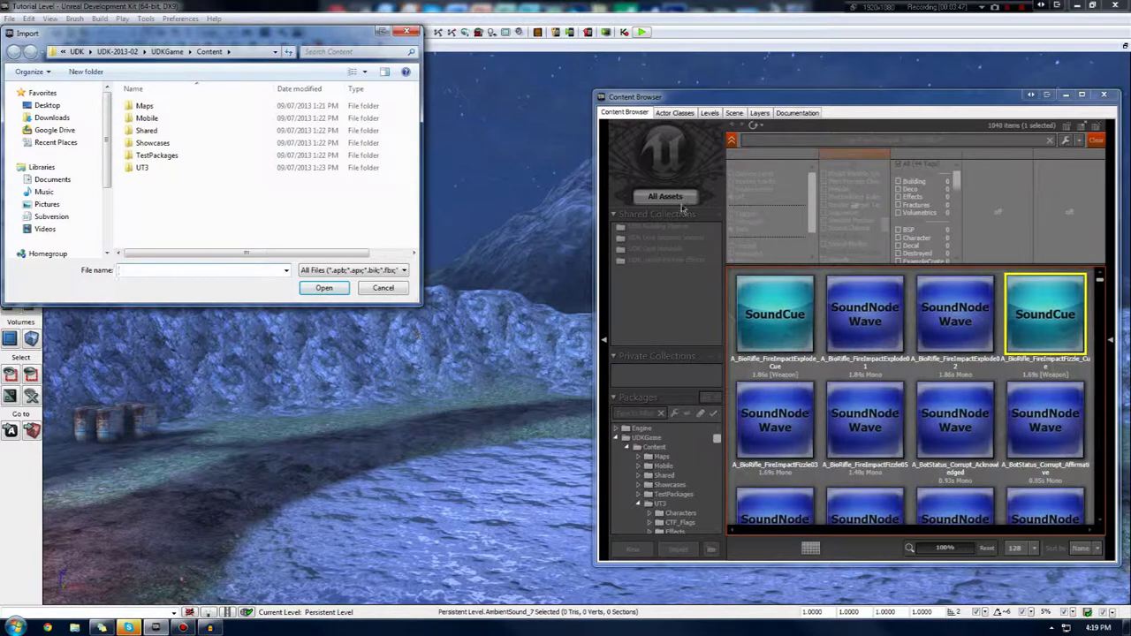
click(381, 289)
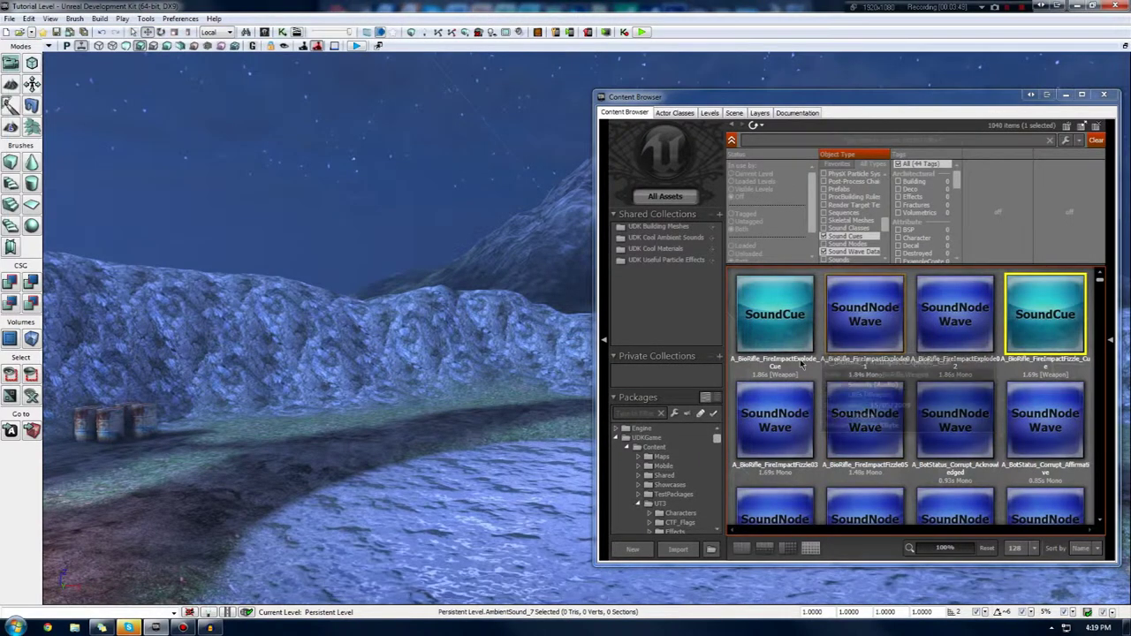
Open A_BioRifle_FireImpactExplode_Cue in the Sound Cue Editor, look over its node graph, and close the editor.
click(811, 317)
right_click(811, 316)
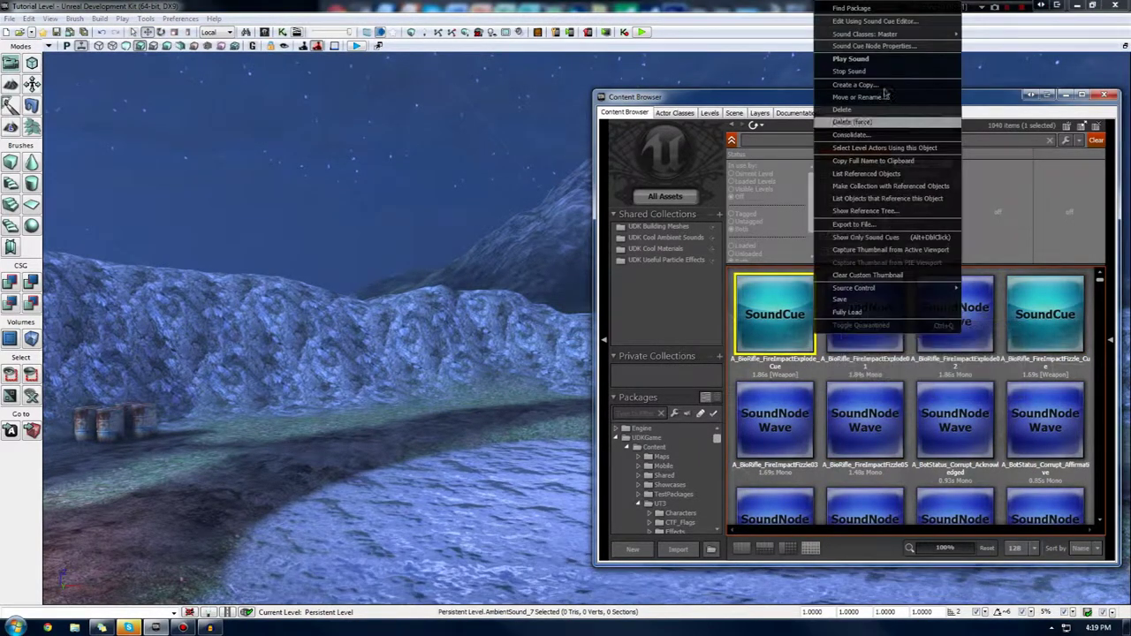
click(873, 20)
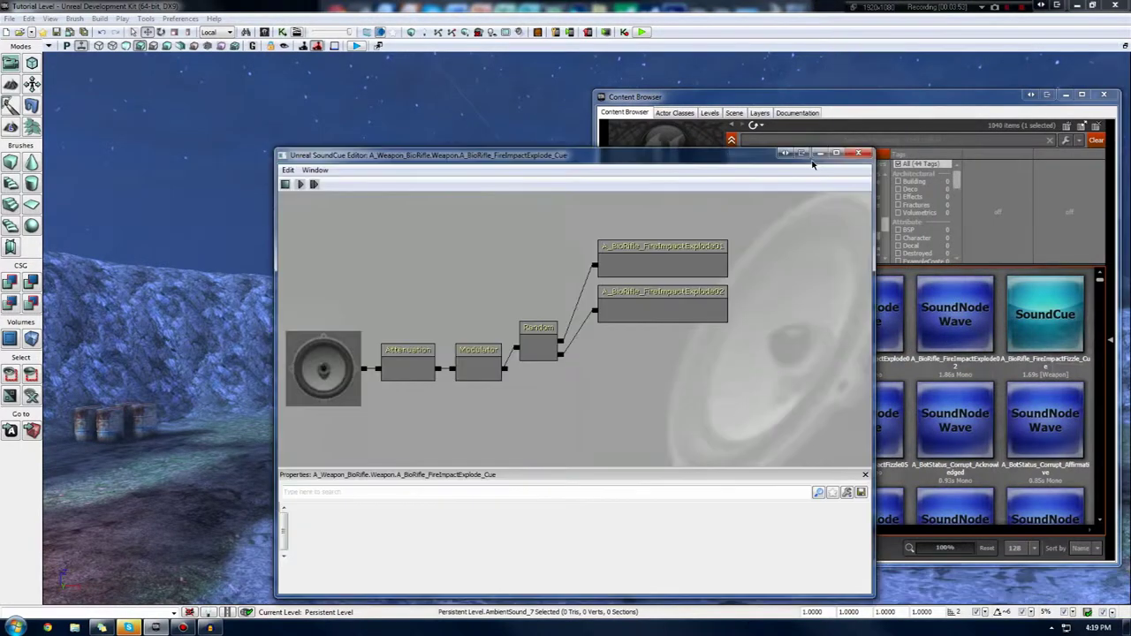
drag(662, 342, 737, 336)
click(857, 155)
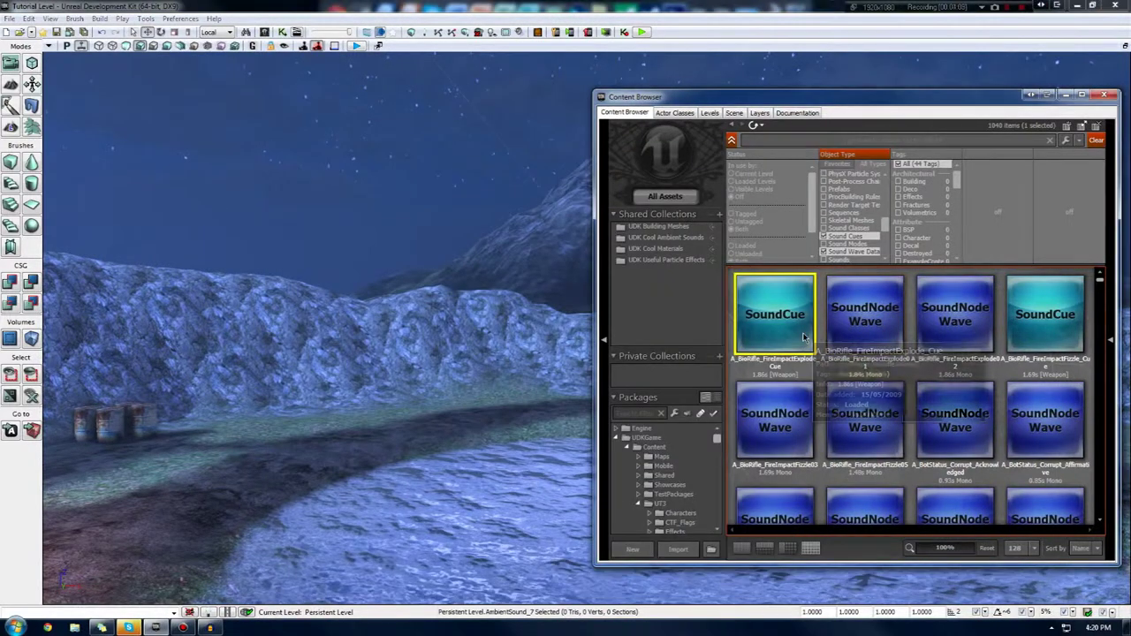
Reopen A_BioRifle_FireImpactExplode_Cue in the Sound Cue Editor and bring its whole node graph into view.
right_click(799, 323)
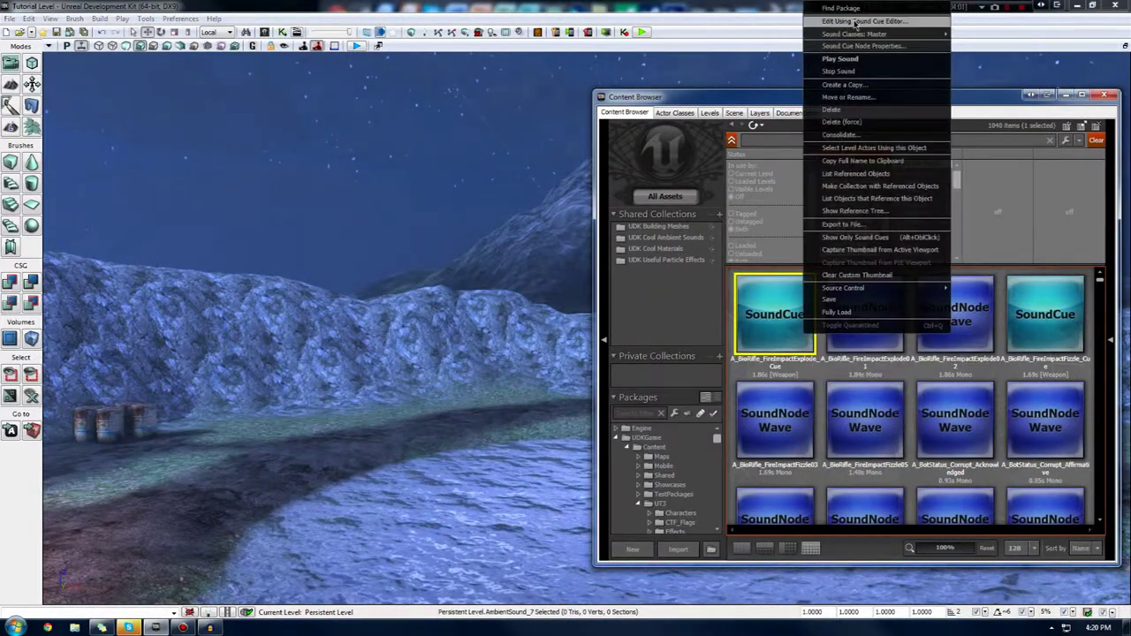
click(859, 21)
drag(627, 336, 654, 333)
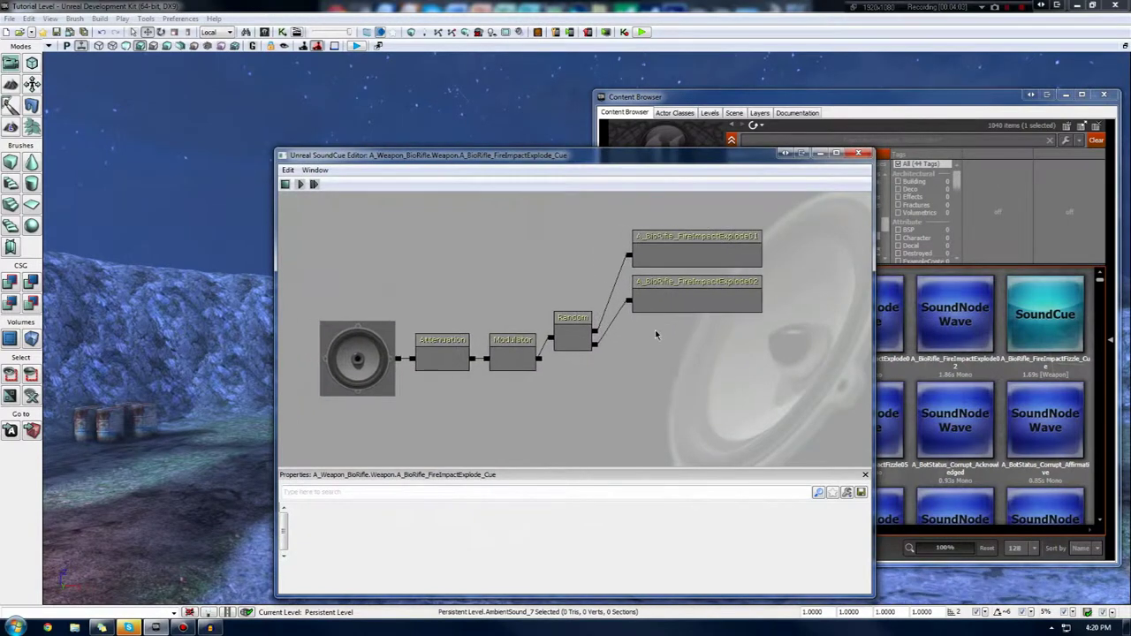
Inspect the properties of the cue's Attenuation, Random and Modulator nodes and its two FireImpactExplode wave nodes.
click(450, 371)
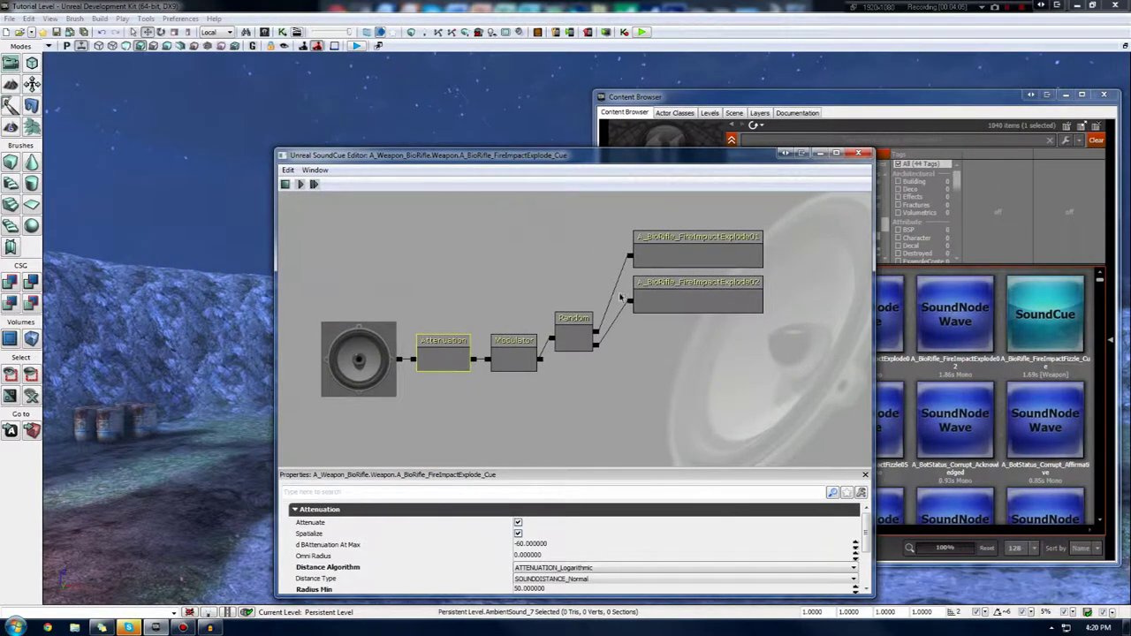
click(699, 283)
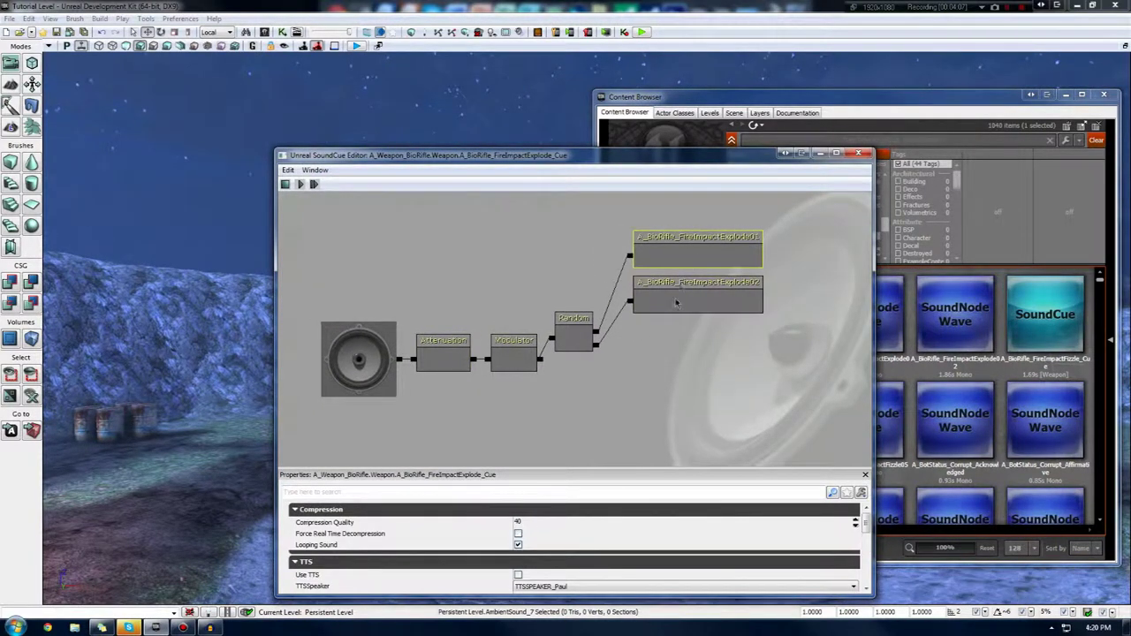
click(688, 262)
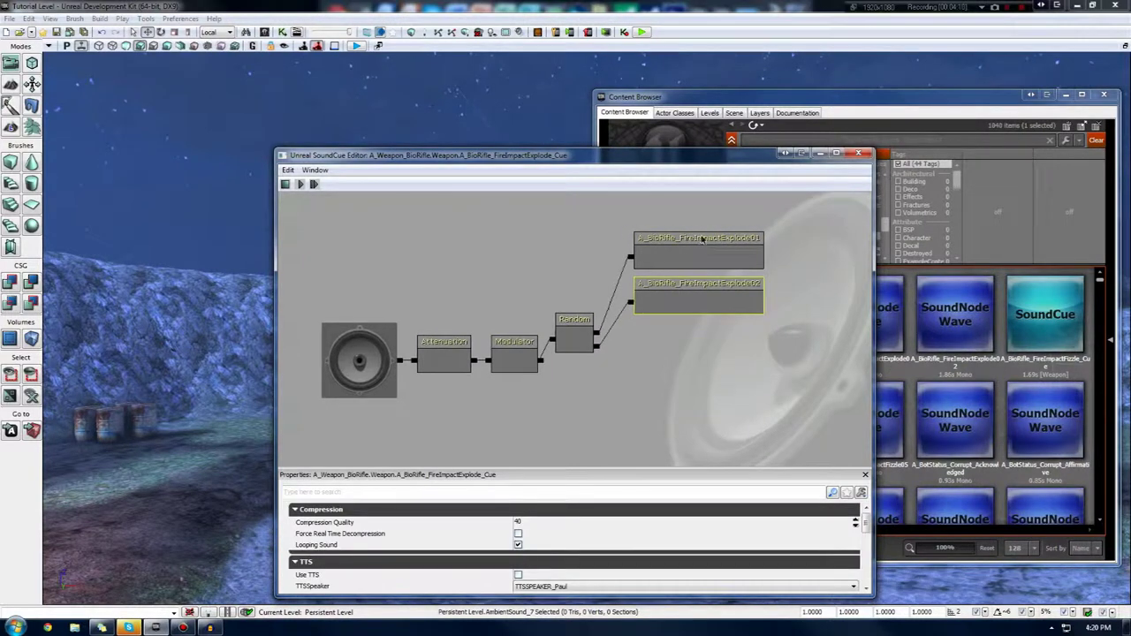
click(700, 281)
click(568, 350)
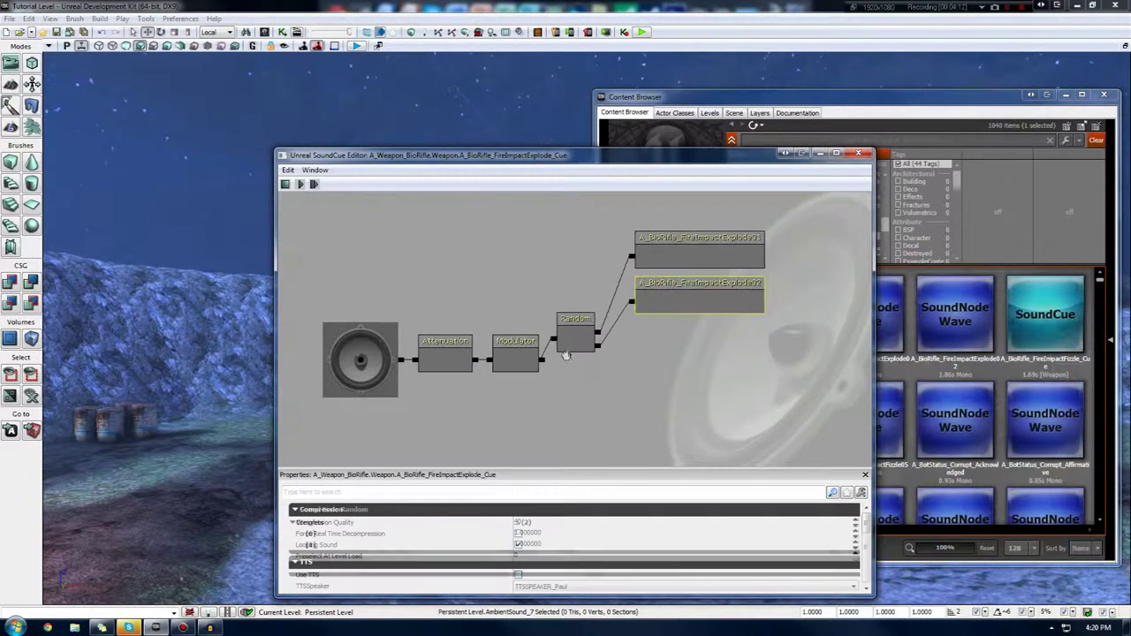
click(510, 378)
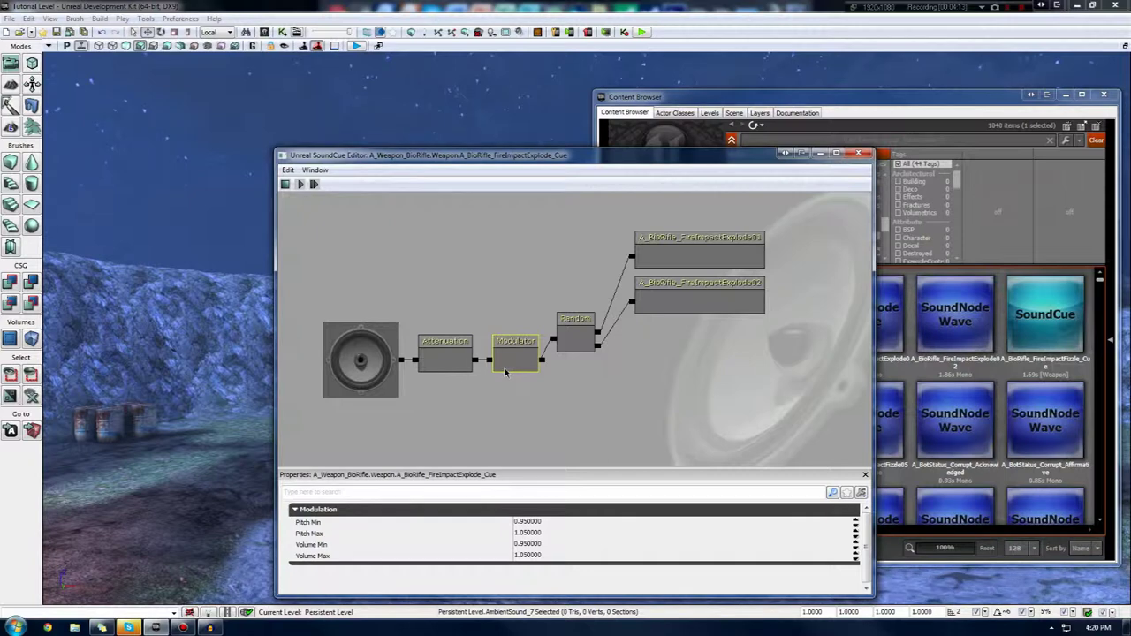
click(450, 371)
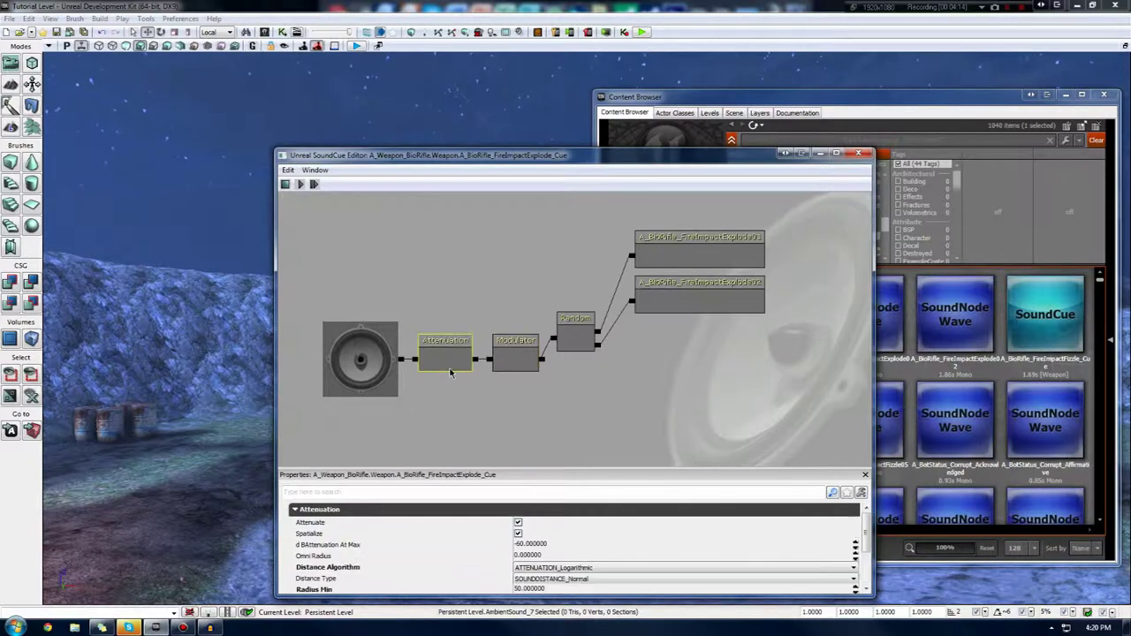
click(512, 354)
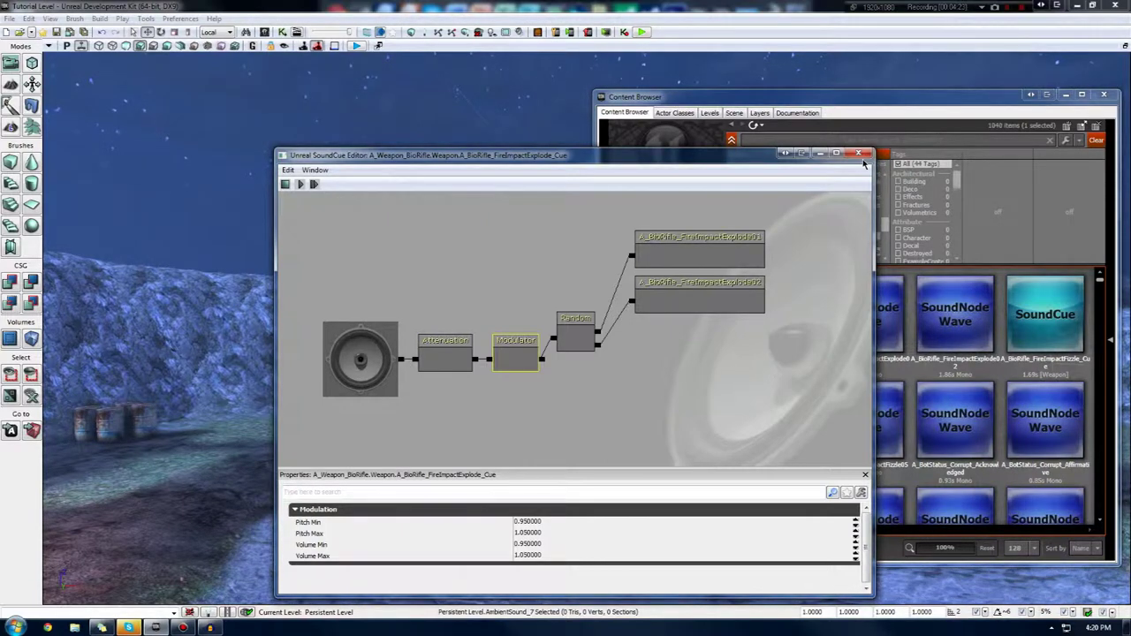
Check the two FireImpactExplode wave nodes and the cue's own properties, and close the Sound Cue Editor.
click(730, 292)
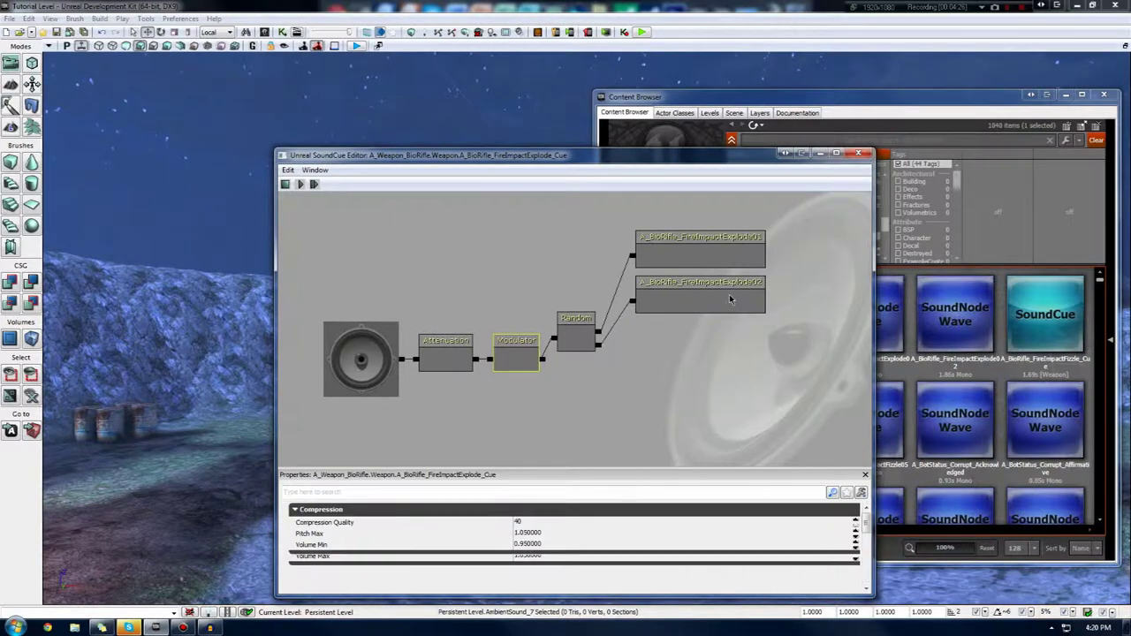
click(701, 264)
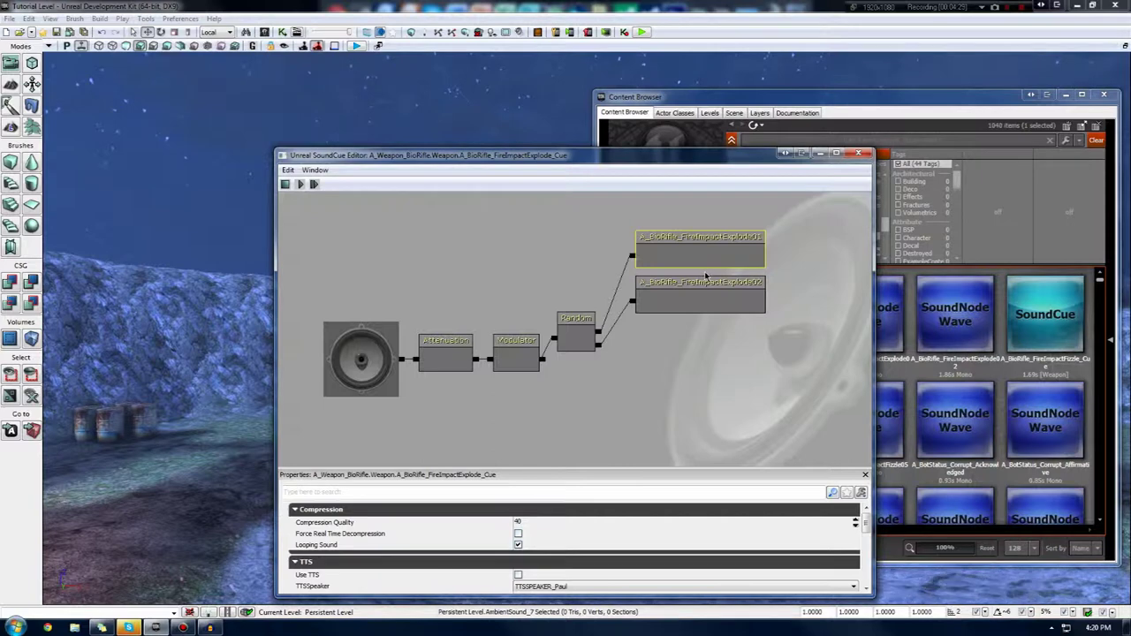
drag(767, 371, 791, 359)
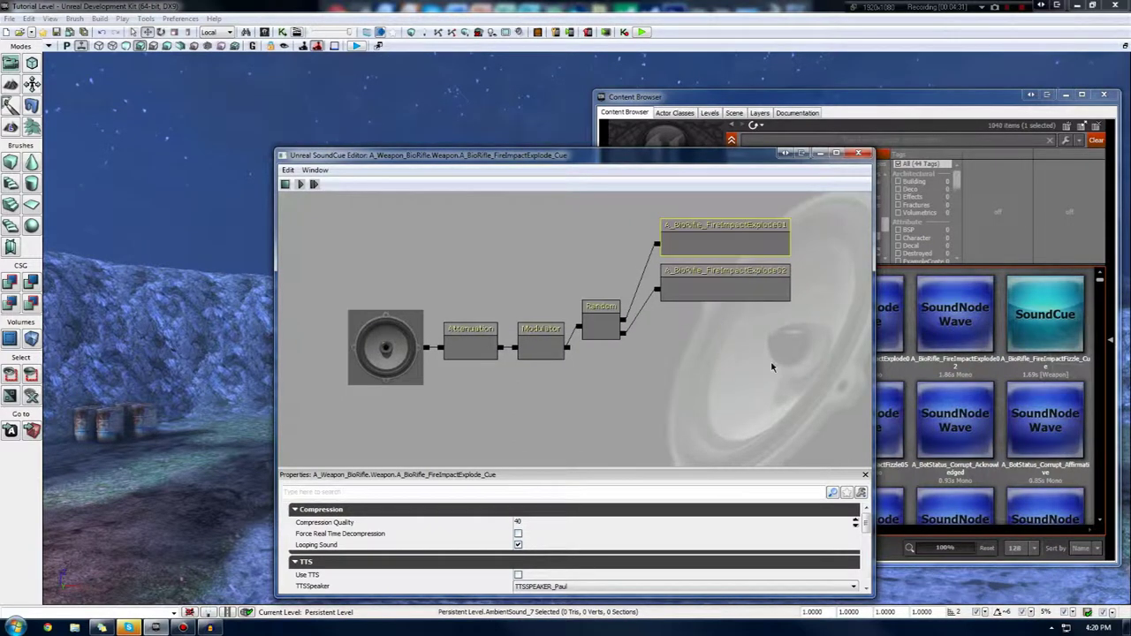
click(791, 359)
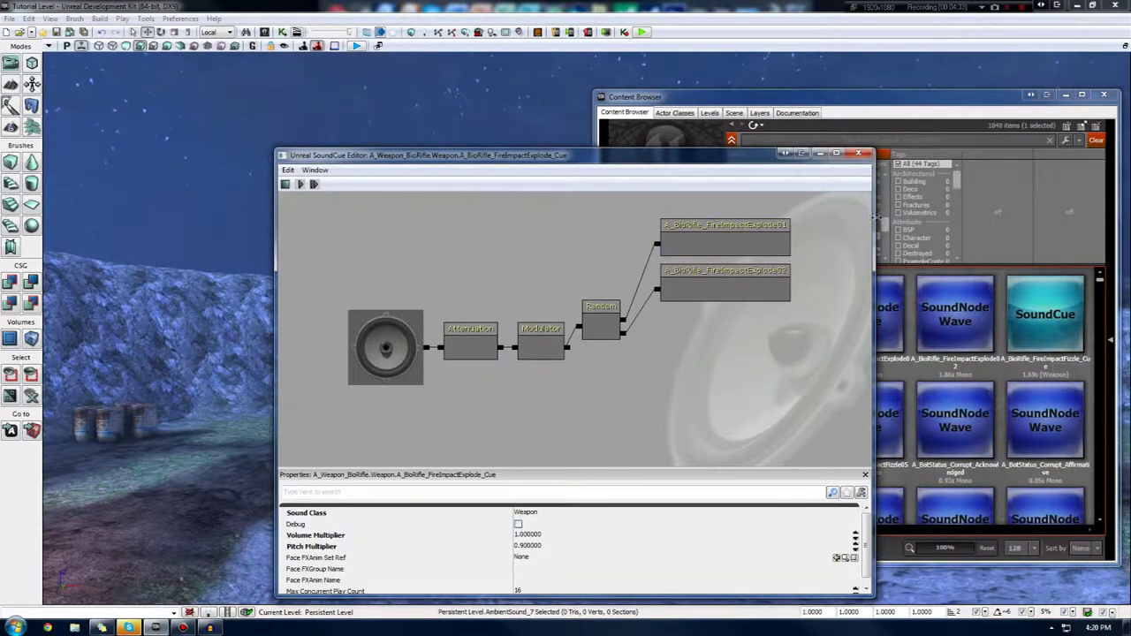
click(858, 153)
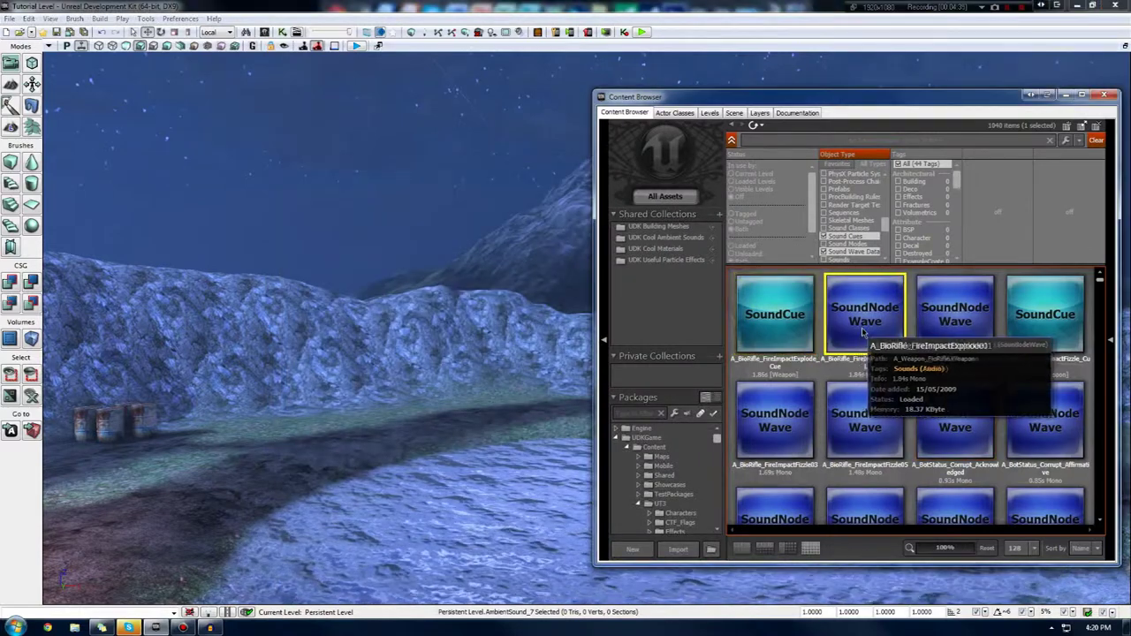
Select the A_BioRifle_FireImpactExplode_Cue asset again and open it in the Sound Cue Editor.
right_click(863, 331)
click(769, 327)
right_click(769, 327)
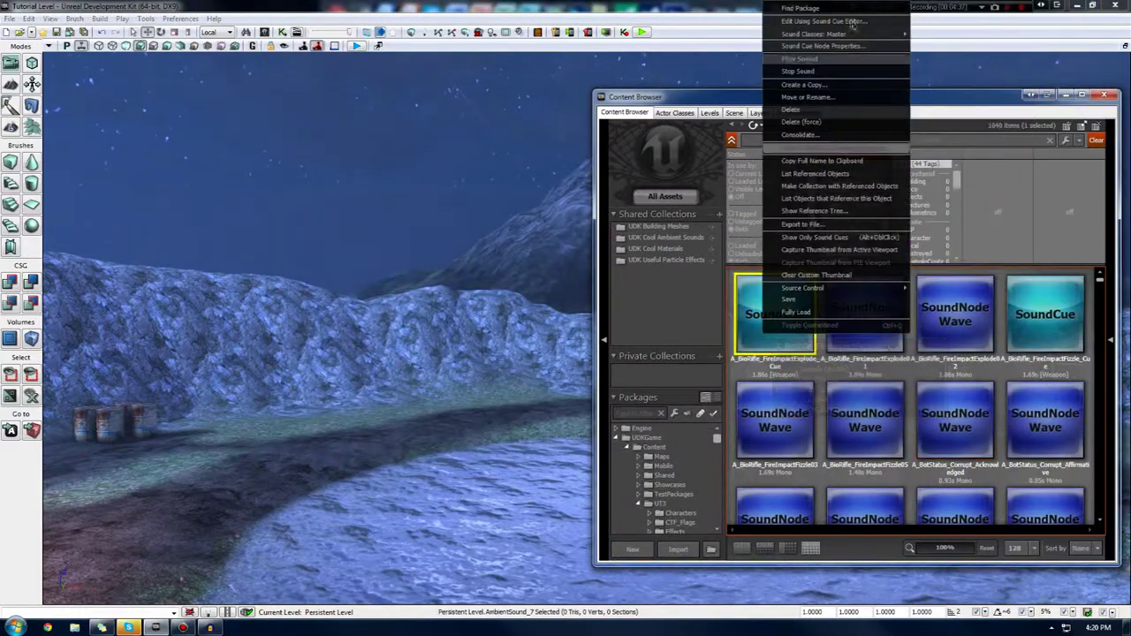
click(852, 21)
drag(712, 365, 641, 395)
Go through the graph from the Attenuation, Modulator and Random nodes to the two FireImpactExplode wave nodes, viewing each node's properties.
click(476, 385)
click(530, 378)
click(587, 358)
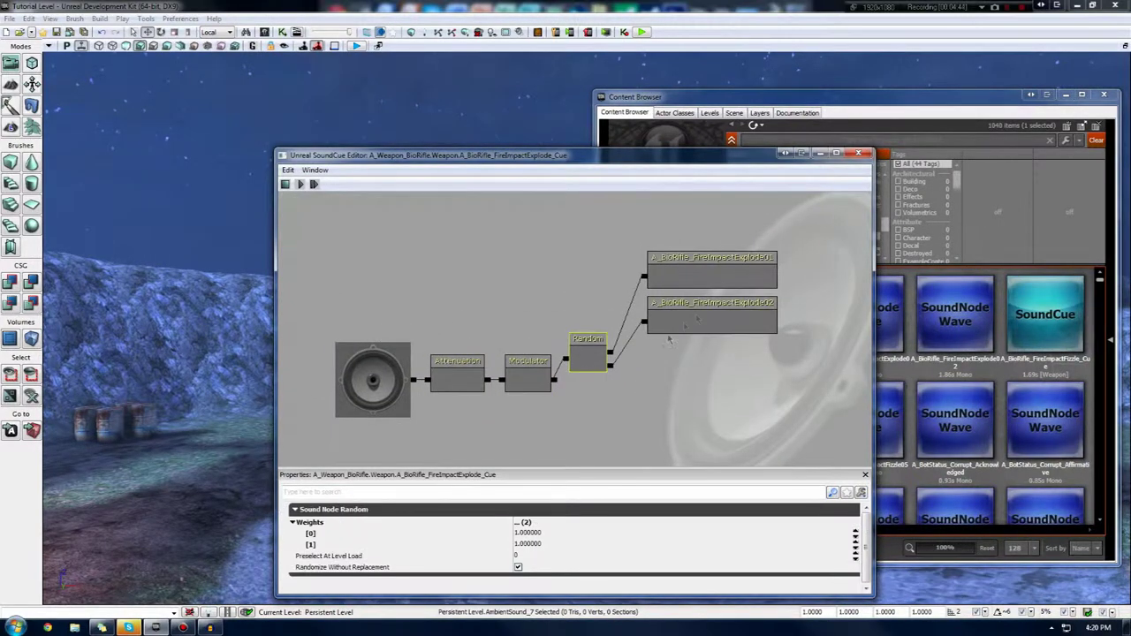
click(699, 318)
click(706, 283)
click(701, 323)
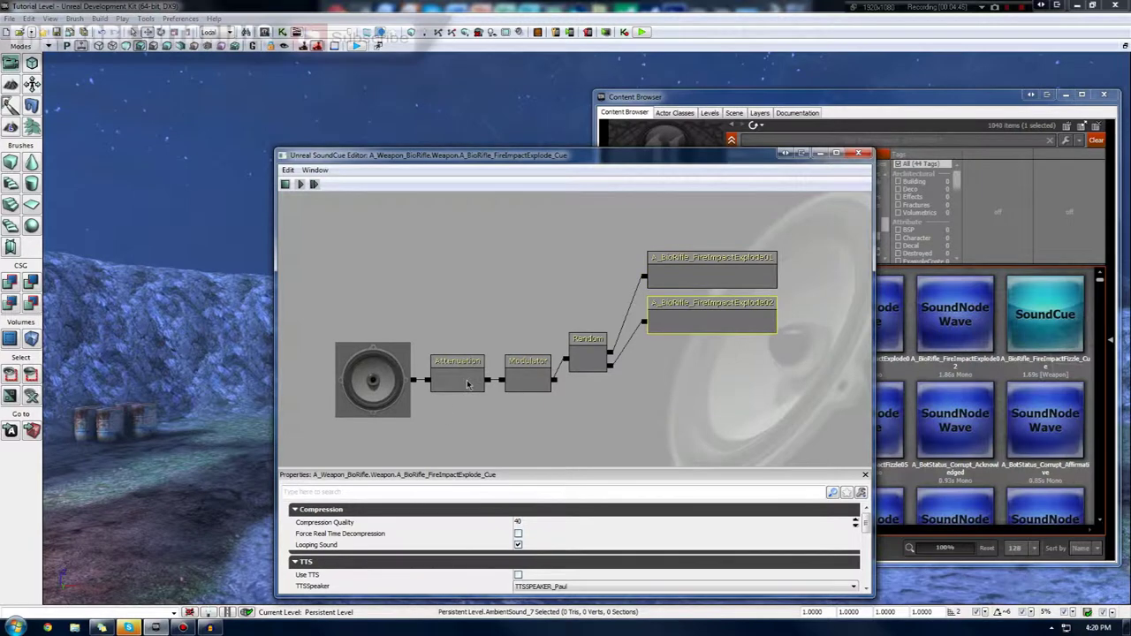
Select the Attenuation node and examine its attenuation settings.
click(468, 383)
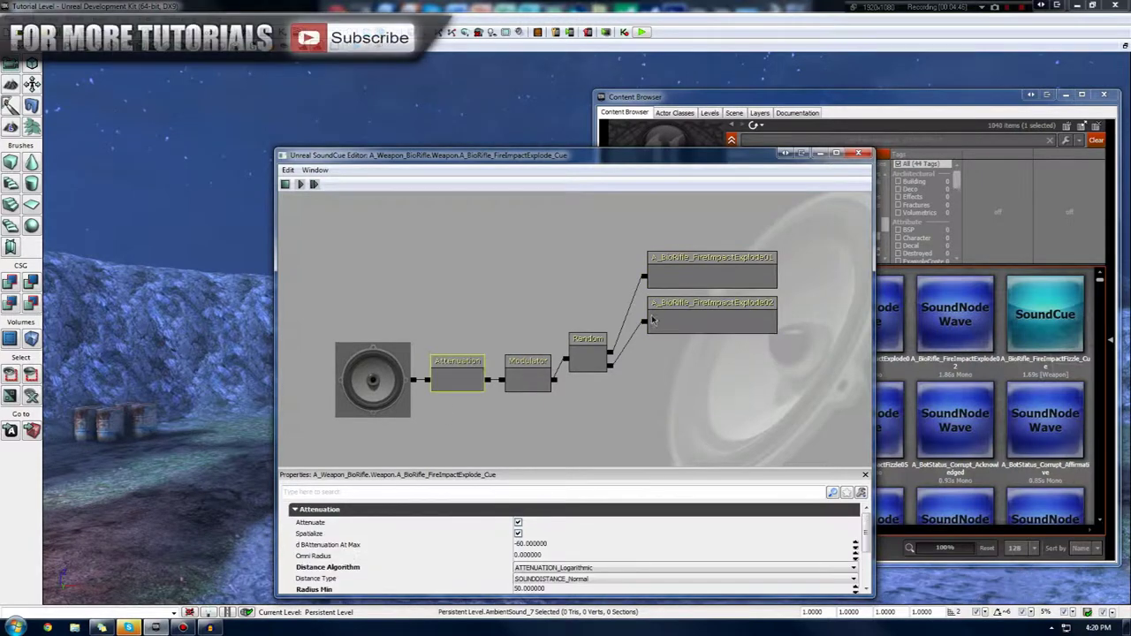
click(472, 396)
click(467, 392)
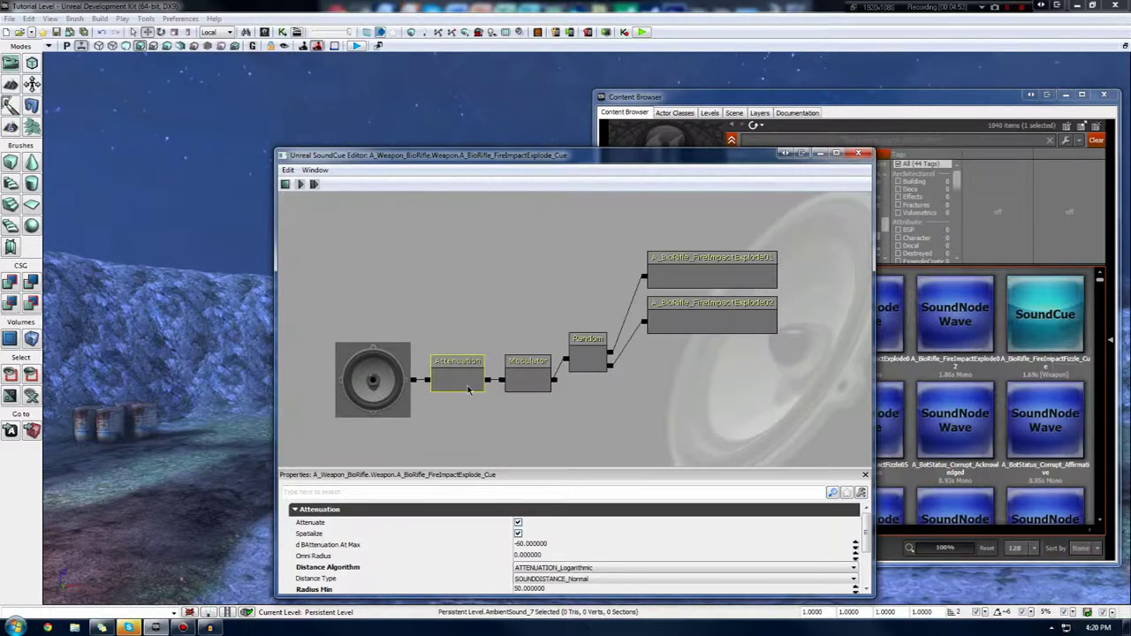
drag(472, 407, 510, 361)
click(466, 408)
click(478, 356)
click(473, 383)
click(483, 350)
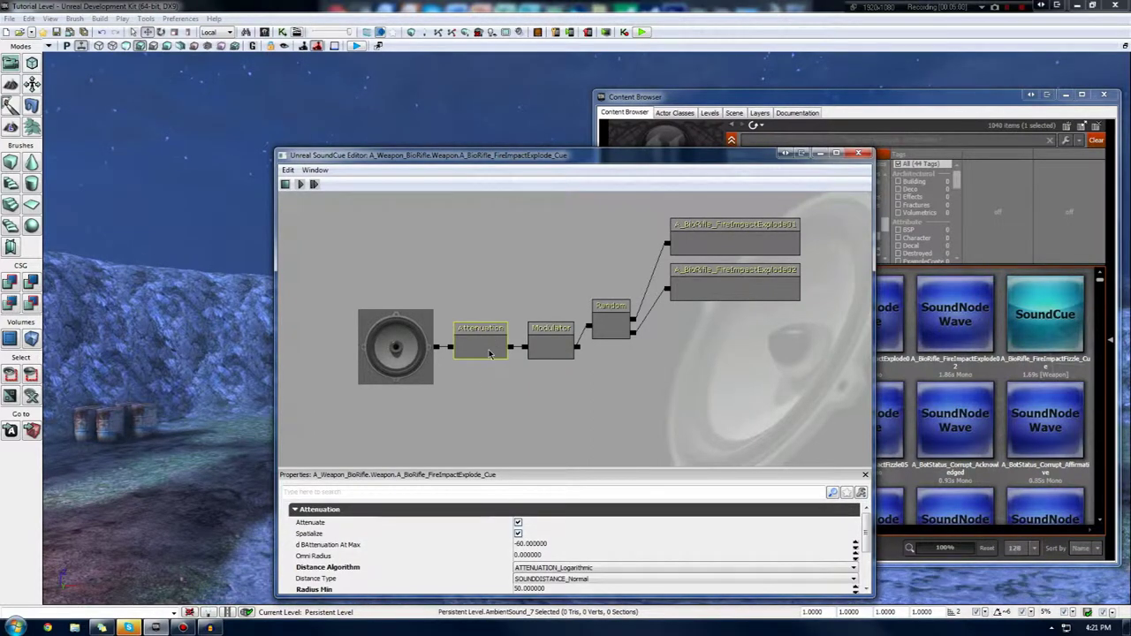
Examine the Attenuation node's Radius Min and Radius Max against the sound radius drawn in the level viewport.
scroll(864, 540, down, 3)
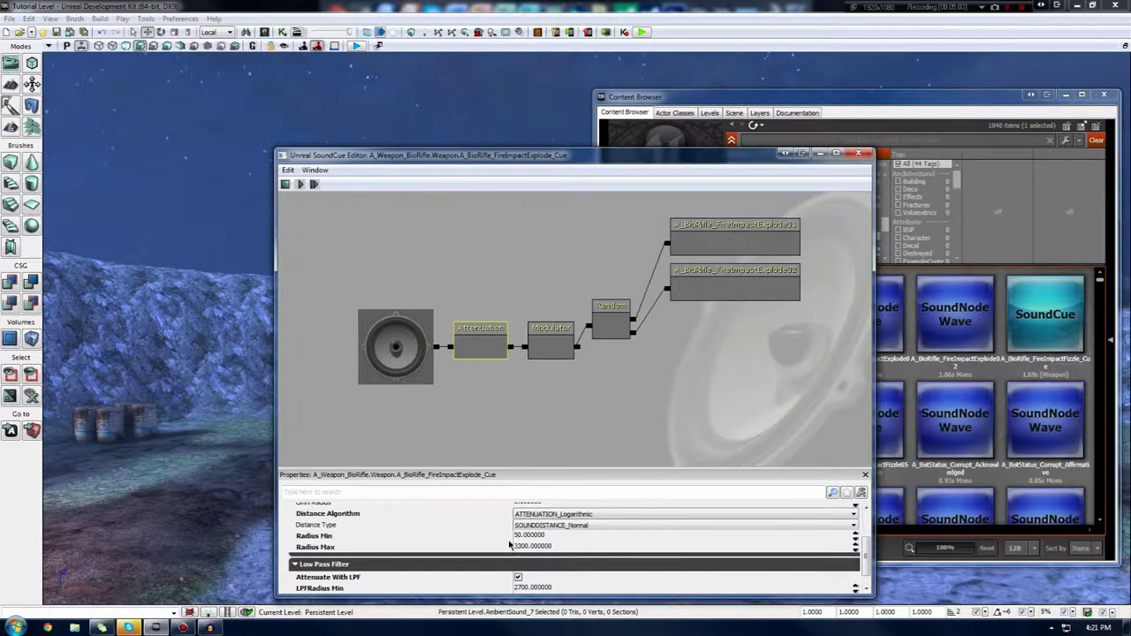
right_drag(167, 434, 208, 441)
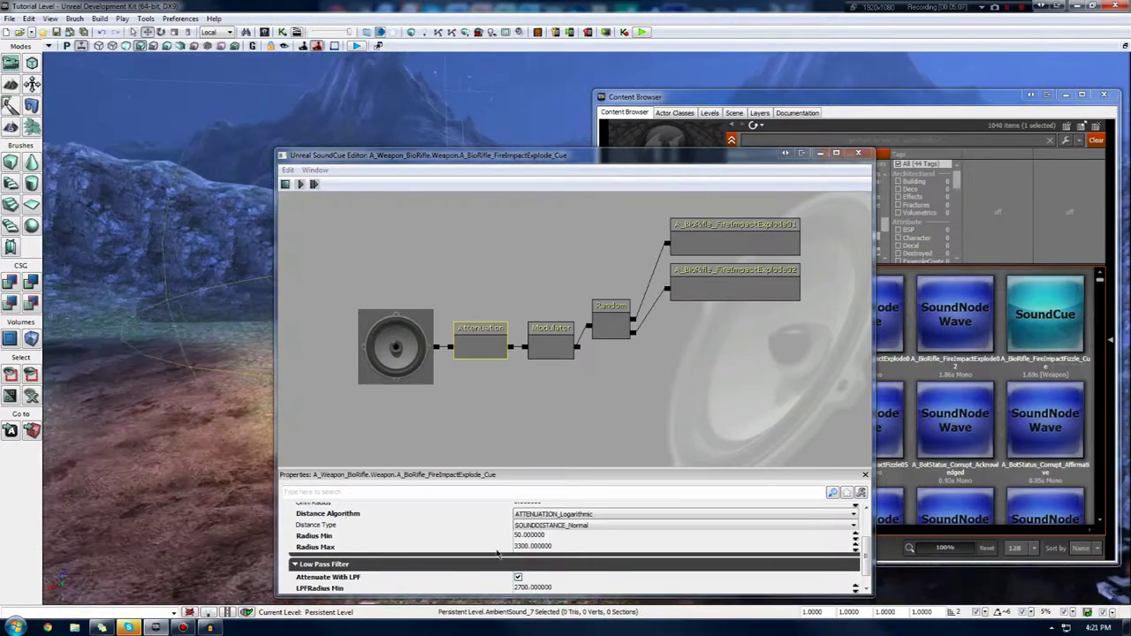
click(525, 548)
click(532, 537)
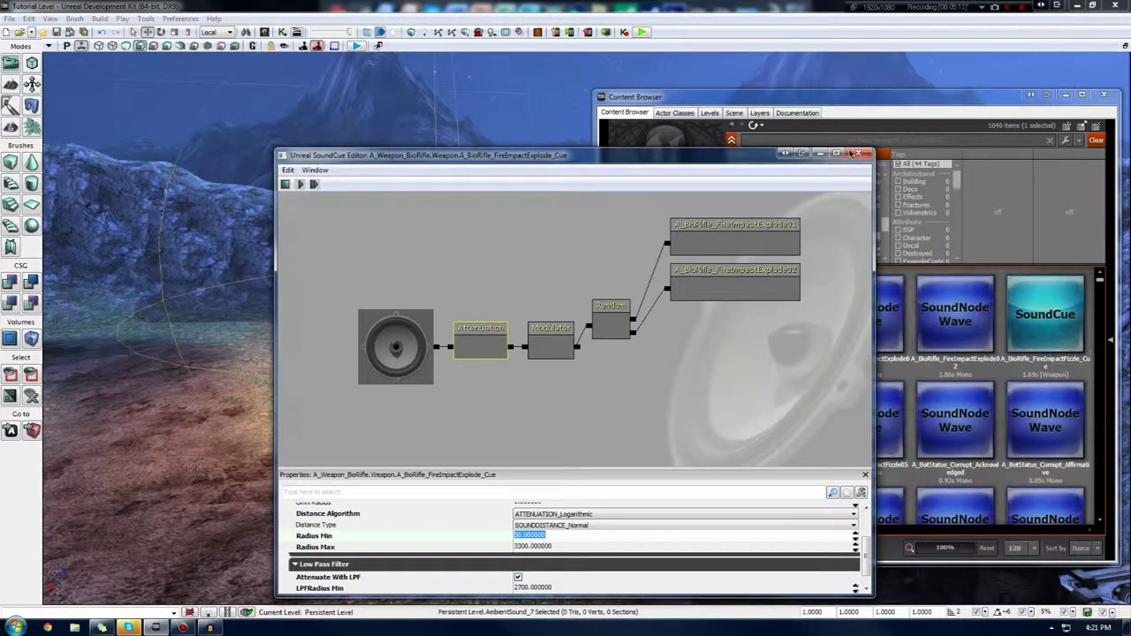
Move the Sound Cue Editor aside, look around the level in the viewport, and move the editor back.
drag(765, 163, 268, 253)
right_drag(543, 336, 426, 319)
mouse_move(543, 337)
mouse_down()
mouse_move(564, 354)
mouse_move(475, 352)
mouse_up()
drag(265, 264, 777, 144)
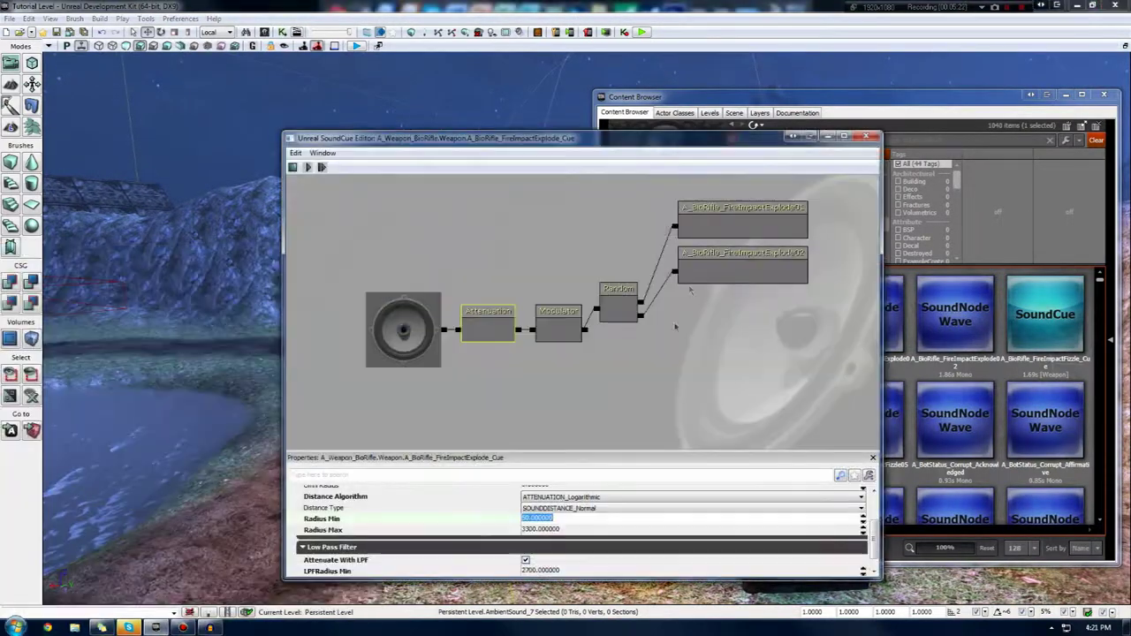
Look through the available Distance Algorithm options of the Attenuation node and leave the list without choosing one.
click(596, 499)
key(Down)
key(Down)
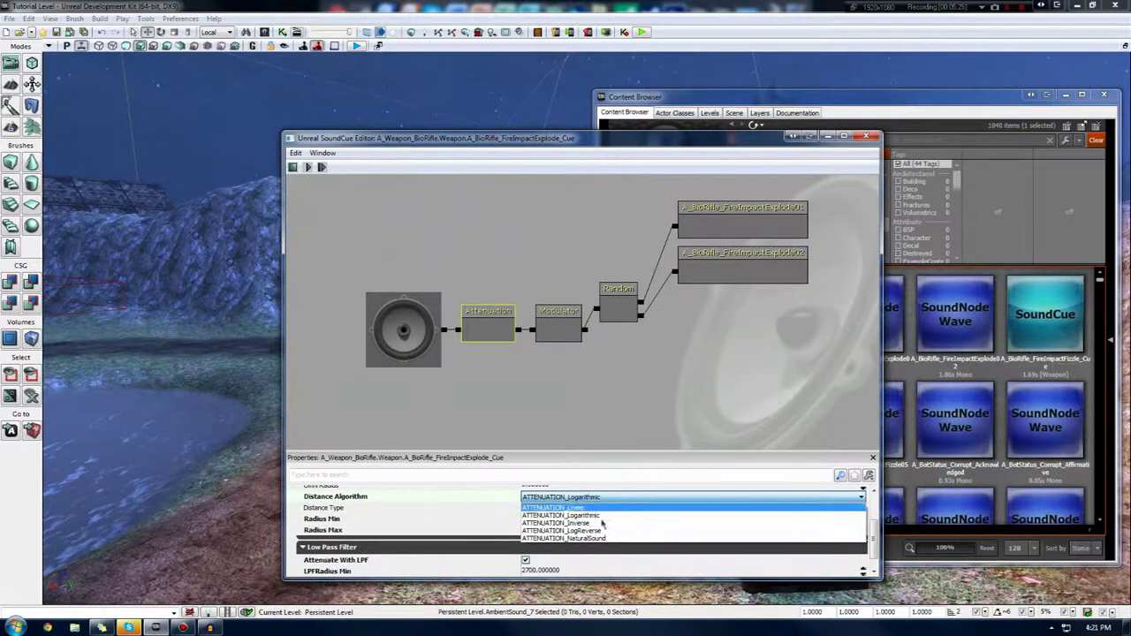
click(569, 340)
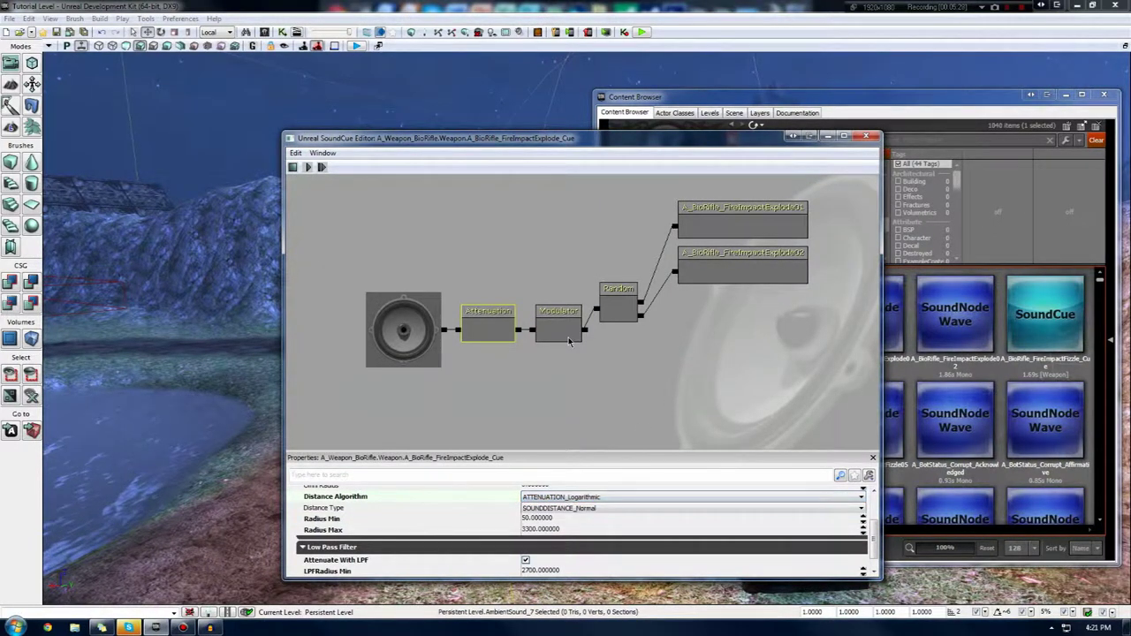
Select the Modulator node and examine its minimum and maximum pitch and volume settings.
click(569, 339)
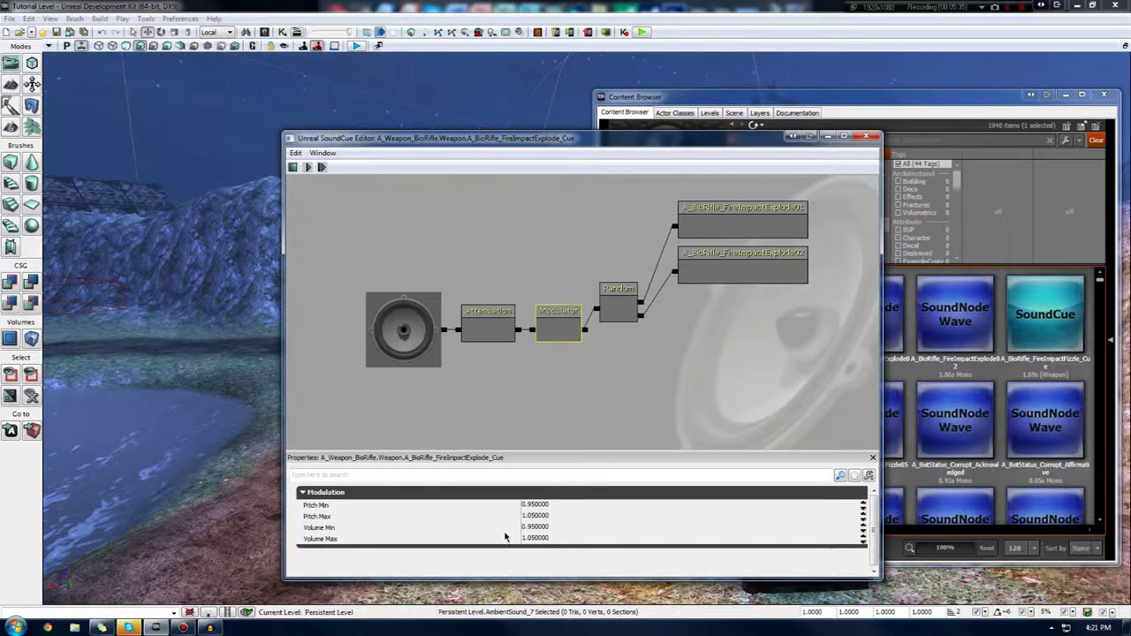
click(534, 527)
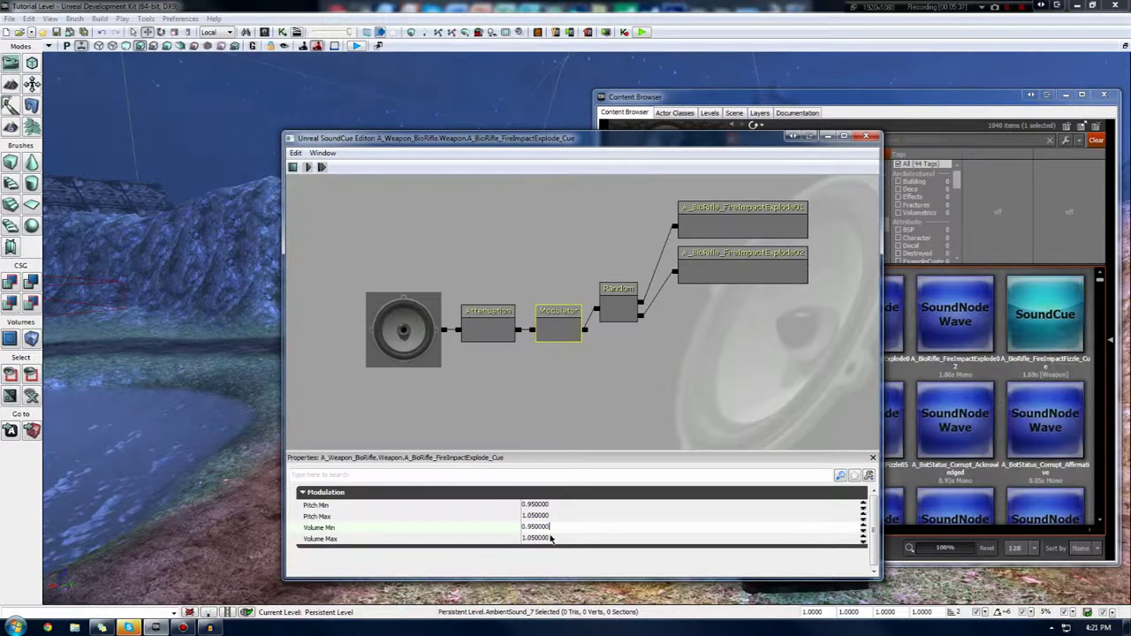
click(550, 539)
click(542, 518)
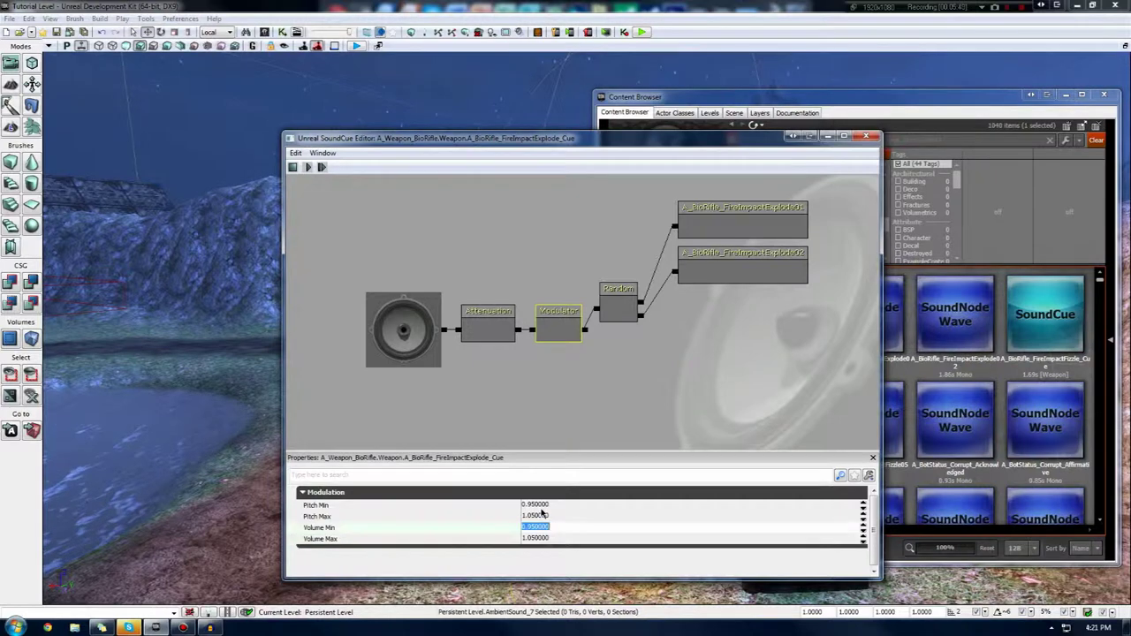
Inspect the Random node and alternate between the two FireImpactExplode wave nodes it chooses from.
click(590, 323)
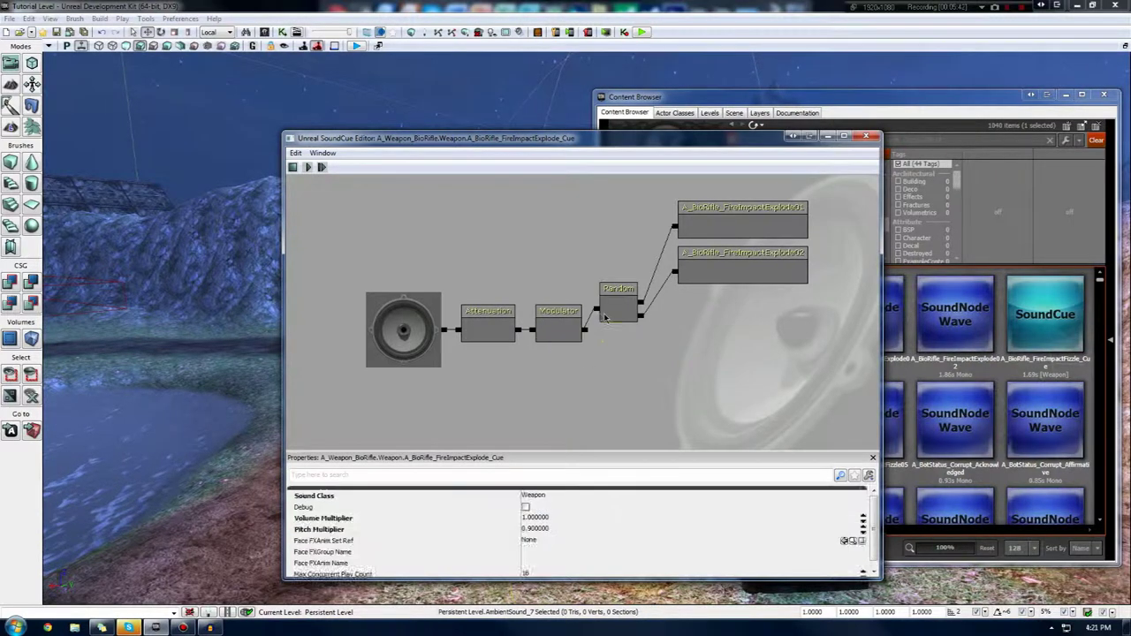
click(605, 319)
click(721, 259)
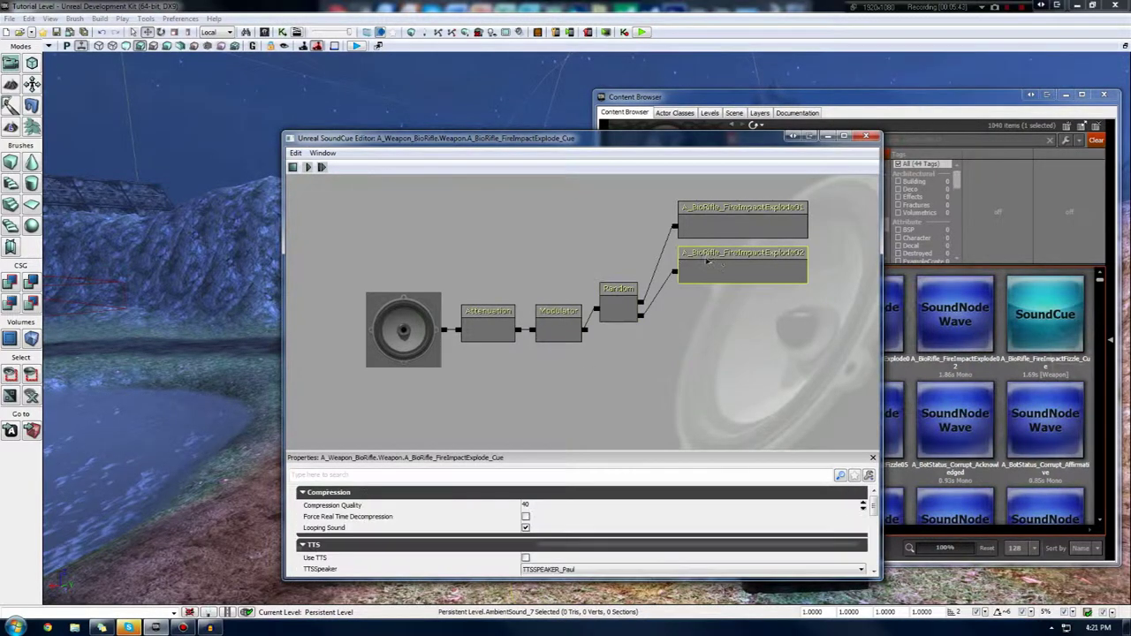
click(724, 236)
click(741, 277)
click(744, 235)
click(748, 252)
click(746, 236)
click(747, 252)
click(747, 231)
click(748, 262)
click(749, 233)
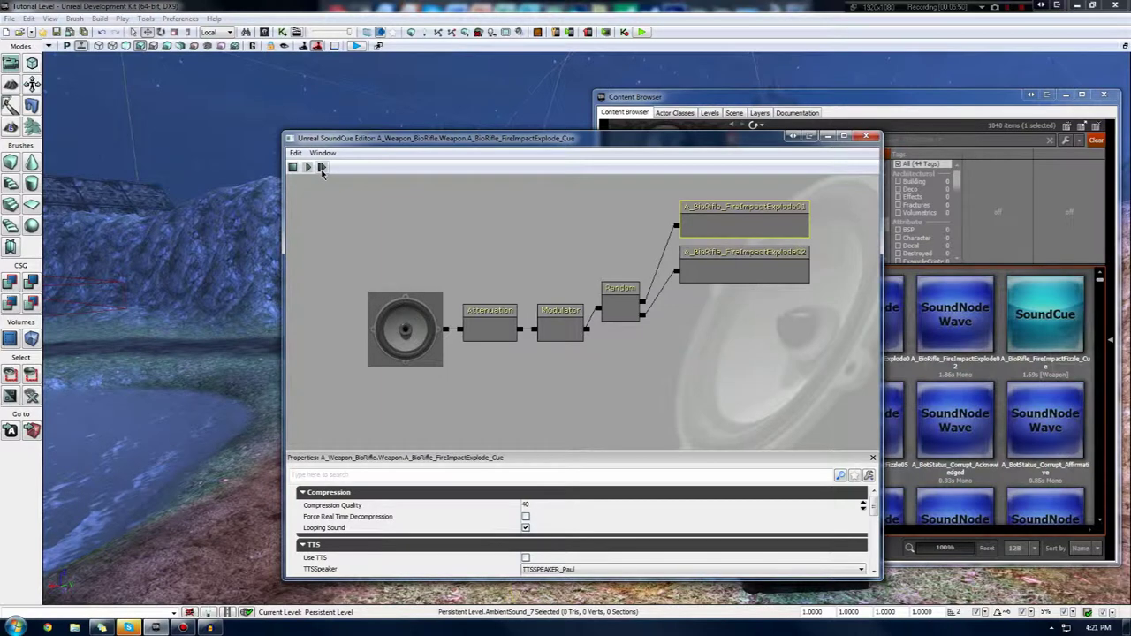
Play the whole sound cue and its A_BioRifle_FireImpactExplode01 wave node, and close the Sound Cue Editor.
click(322, 168)
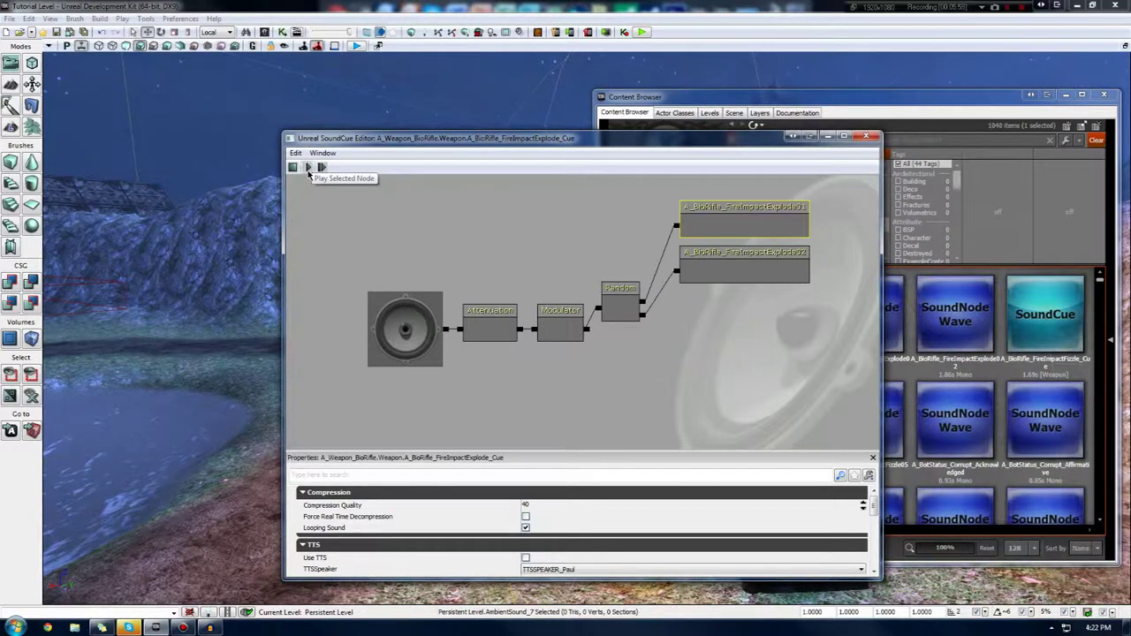
click(769, 260)
click(761, 239)
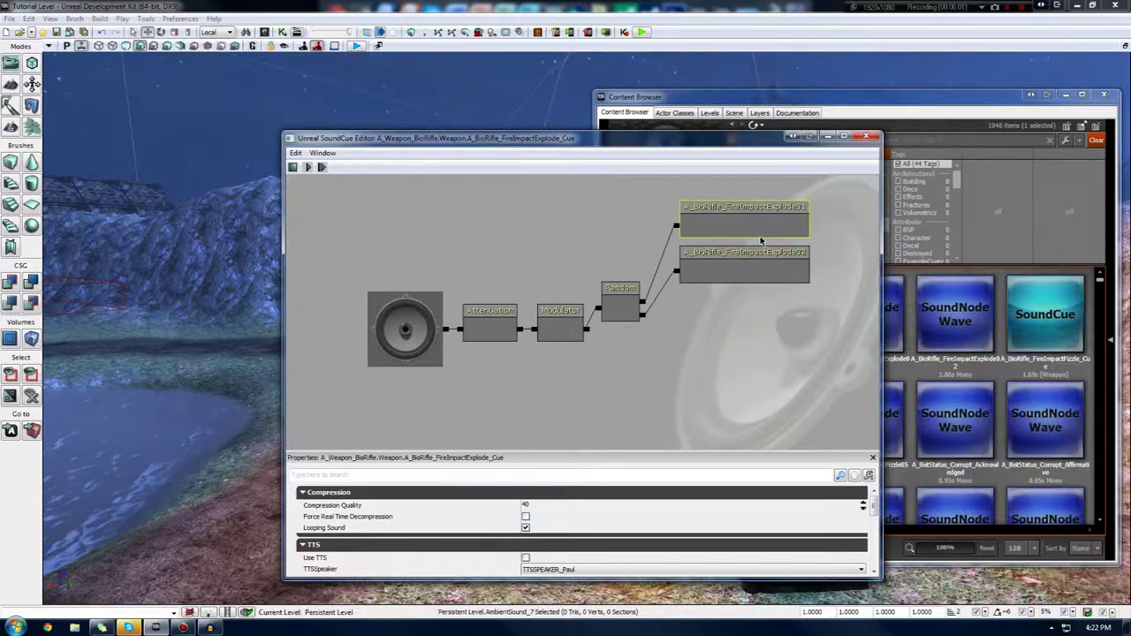
click(310, 170)
click(310, 170)
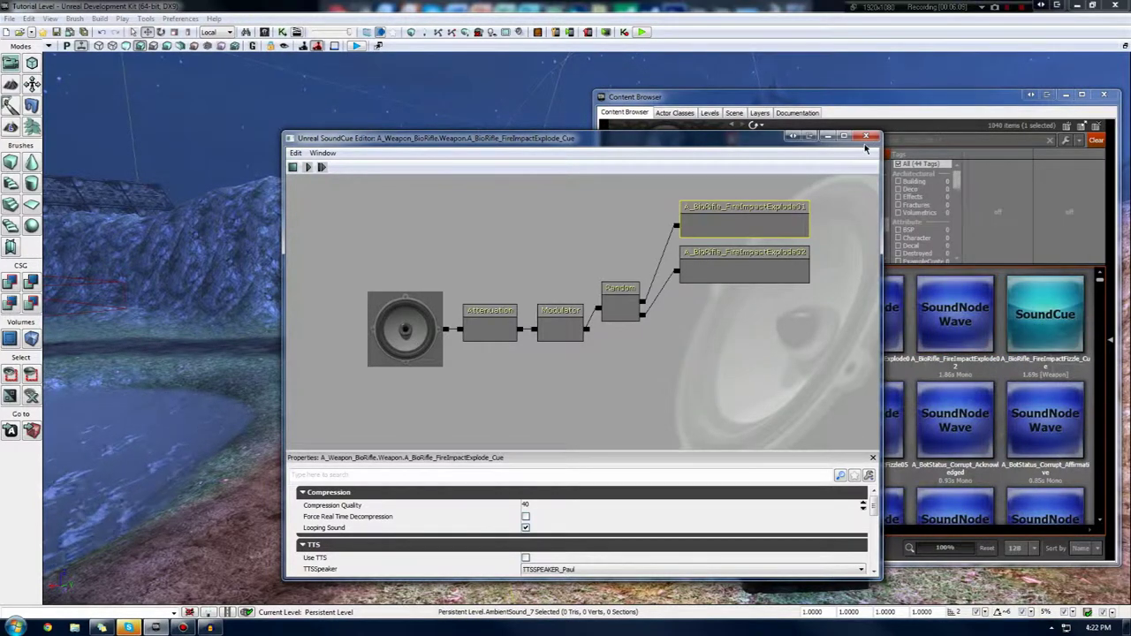
click(866, 137)
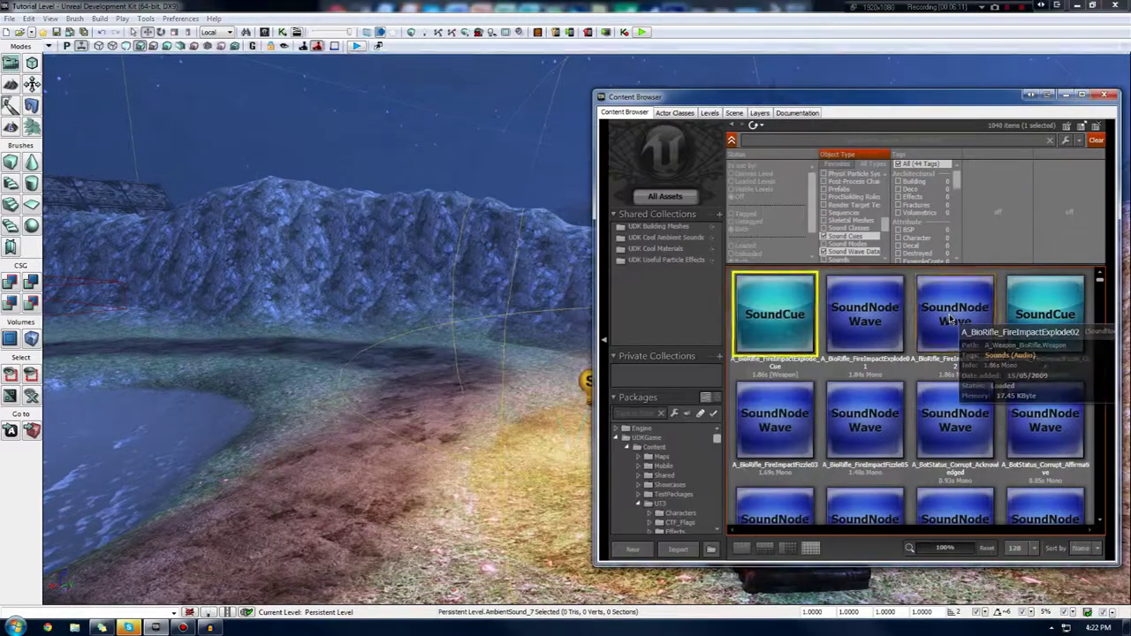
Preview the A_BioRifle_FireImpactExplode02 wave in the Content Browser and compare it with the FireImpactExplode cue.
double_click(950, 318)
click(914, 358)
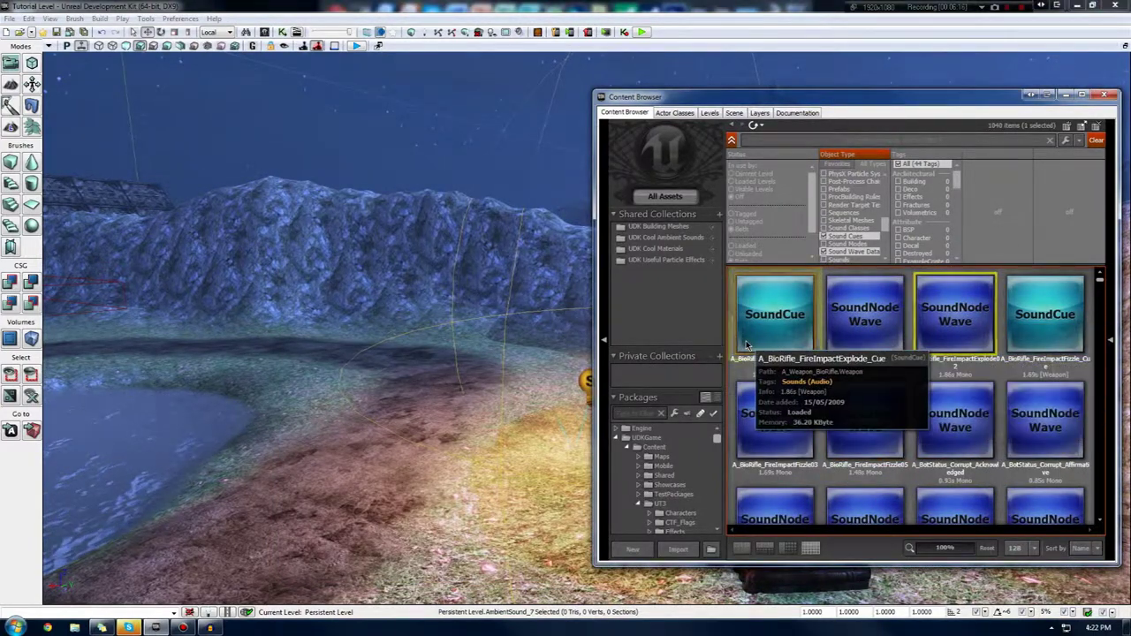
click(774, 318)
drag(380, 398, 353, 406)
click(380, 397)
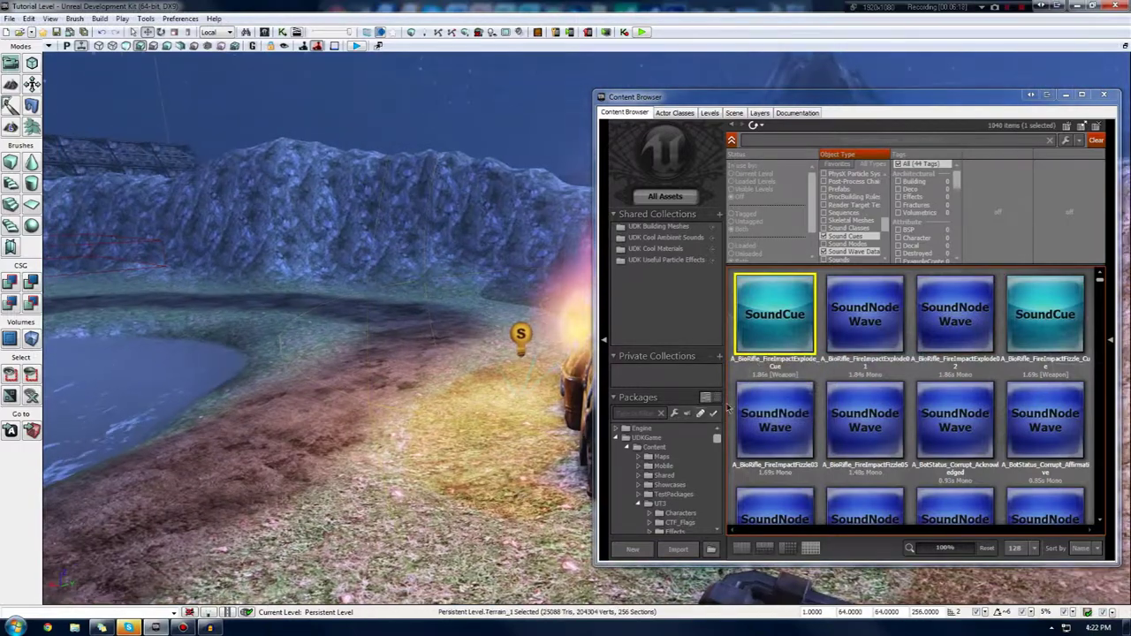
click(798, 415)
Browse the list of sound cues and waves, and filter the Content Browser with the search word "water".
scroll(799, 416, down, 10)
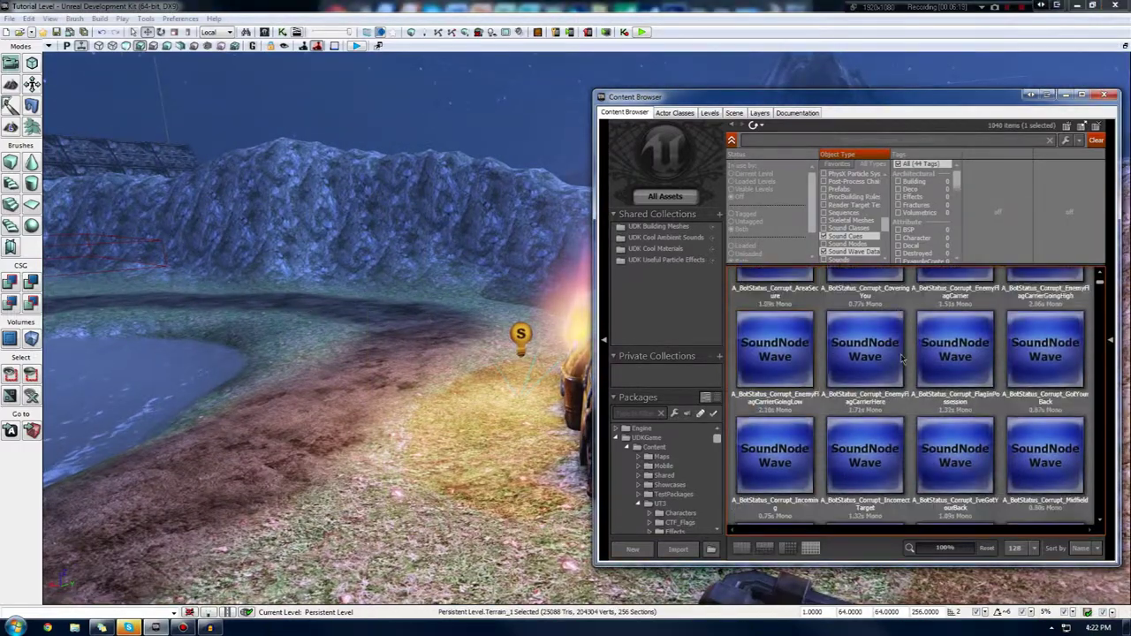
scroll(958, 399, down, 10)
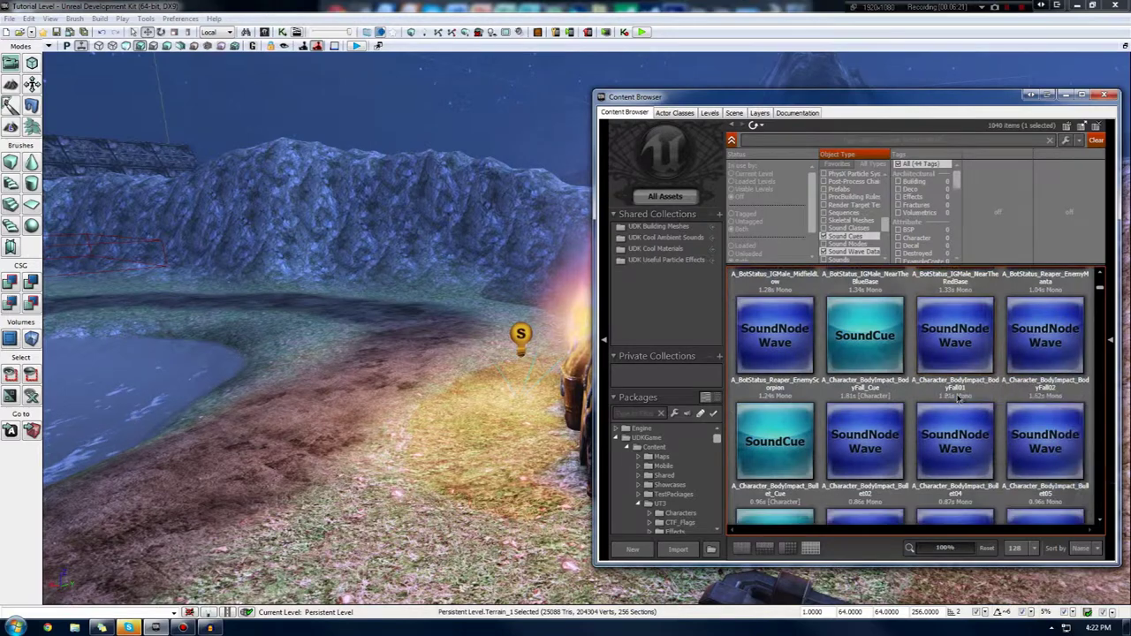
scroll(829, 330, down, 1)
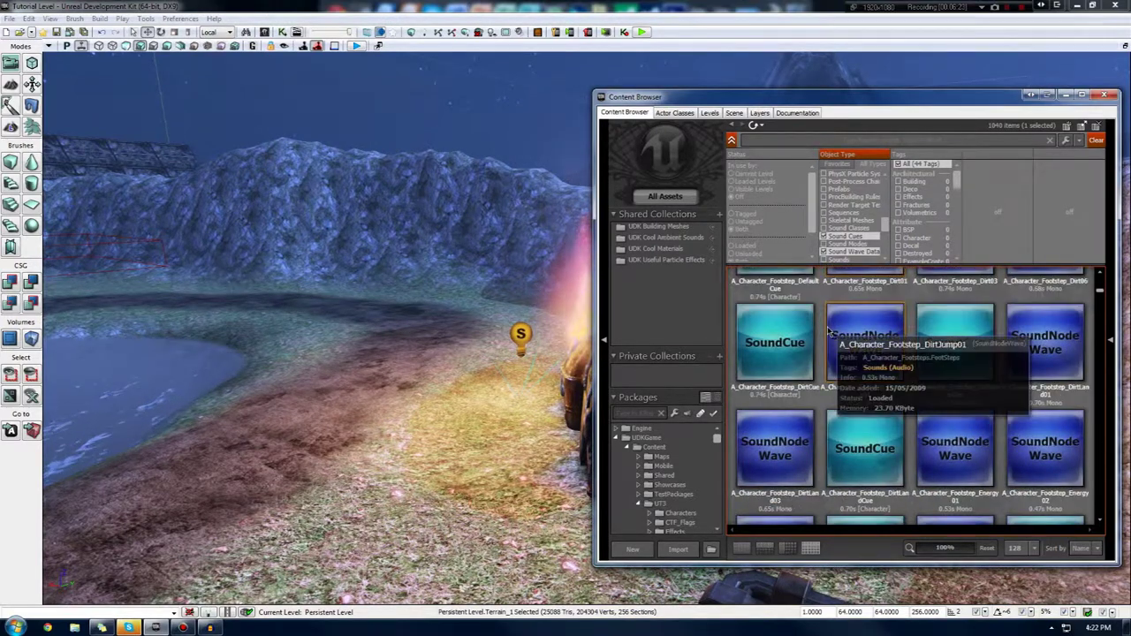
scroll(967, 416, down, 5)
scroll(971, 447, down, 5)
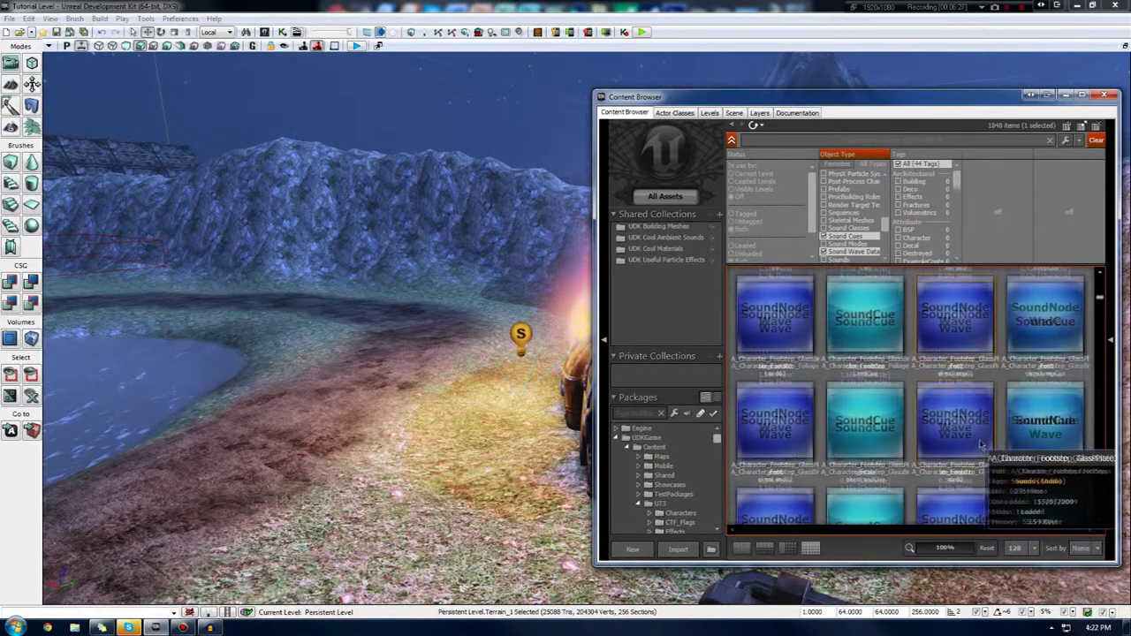
scroll(1004, 441, down, 5)
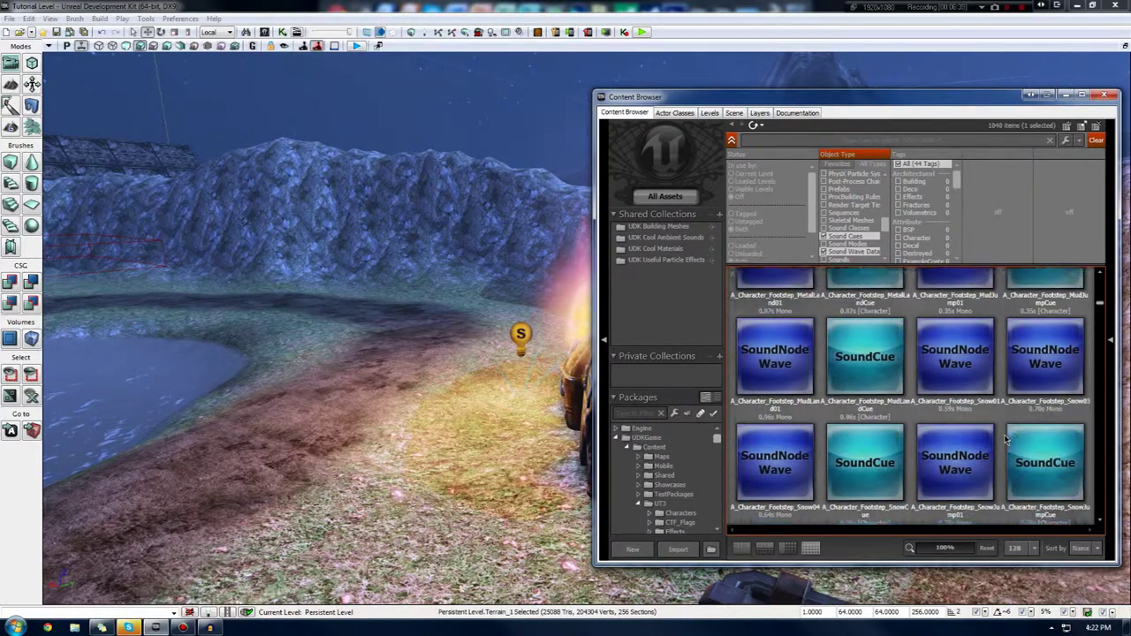
scroll(1004, 440, down, 3)
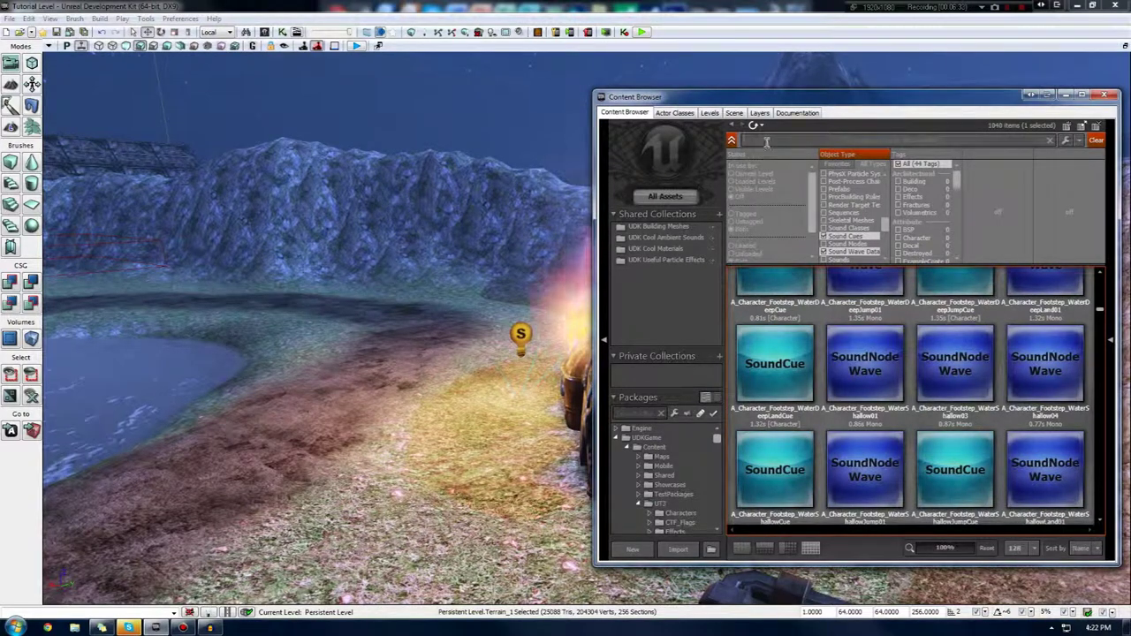
text(water)
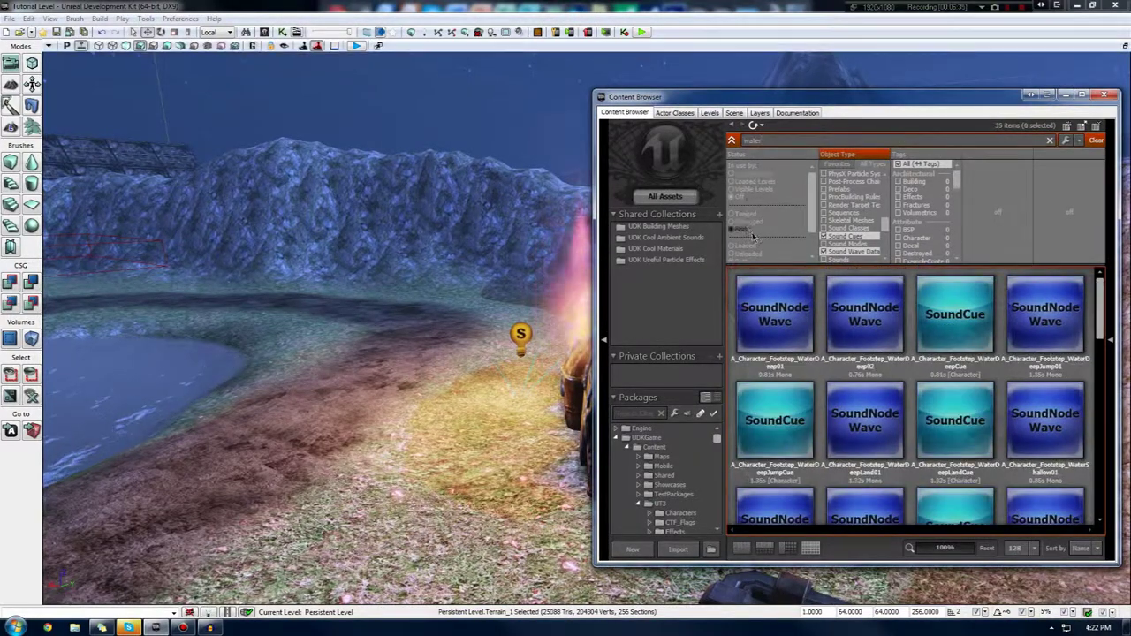
Go through the water sounds and place VehicleSurface_TireWater01Cue as an ambient sound at the edge of the lake.
right_drag(521, 304, 417, 343)
key(w)
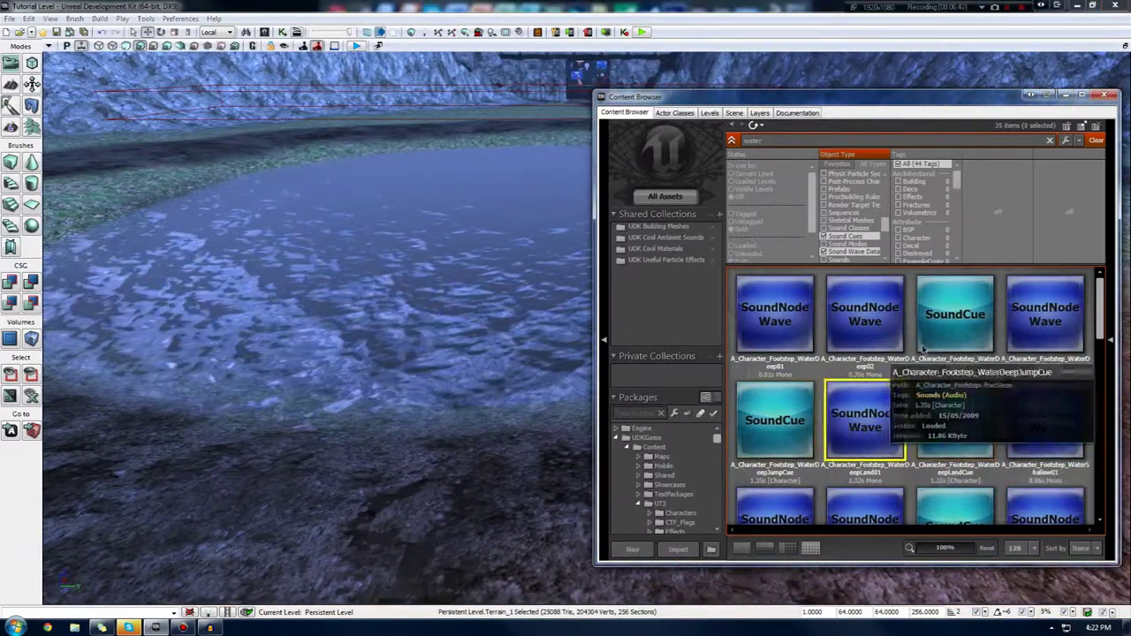
scroll(965, 332, down, 5)
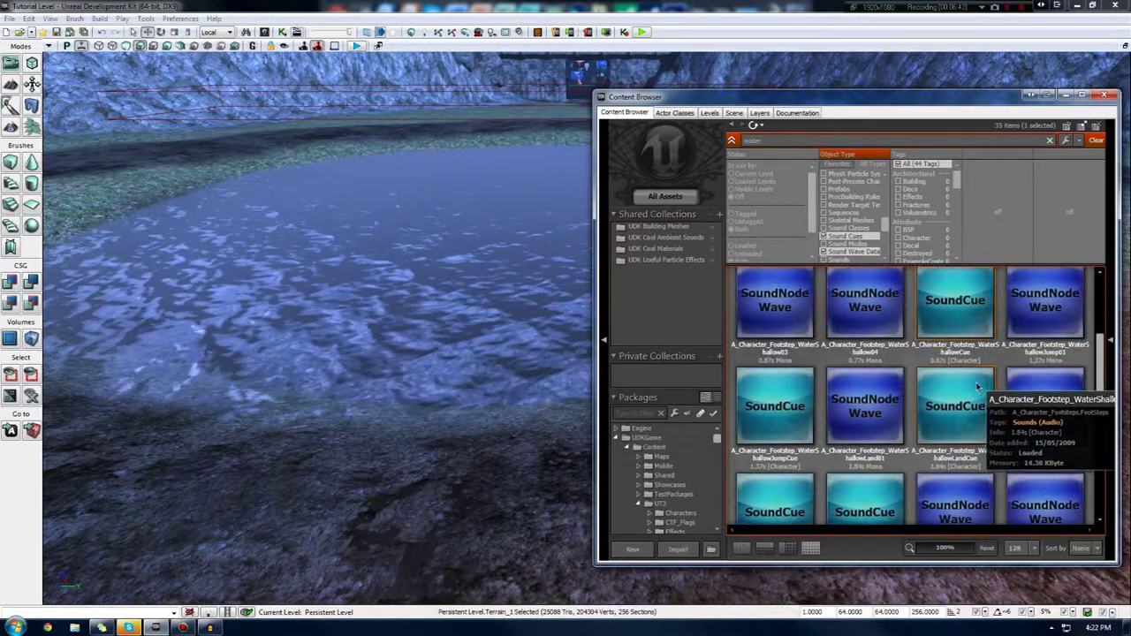
scroll(921, 397, down, 3)
click(883, 353)
click(870, 455)
scroll(888, 454, down, 1)
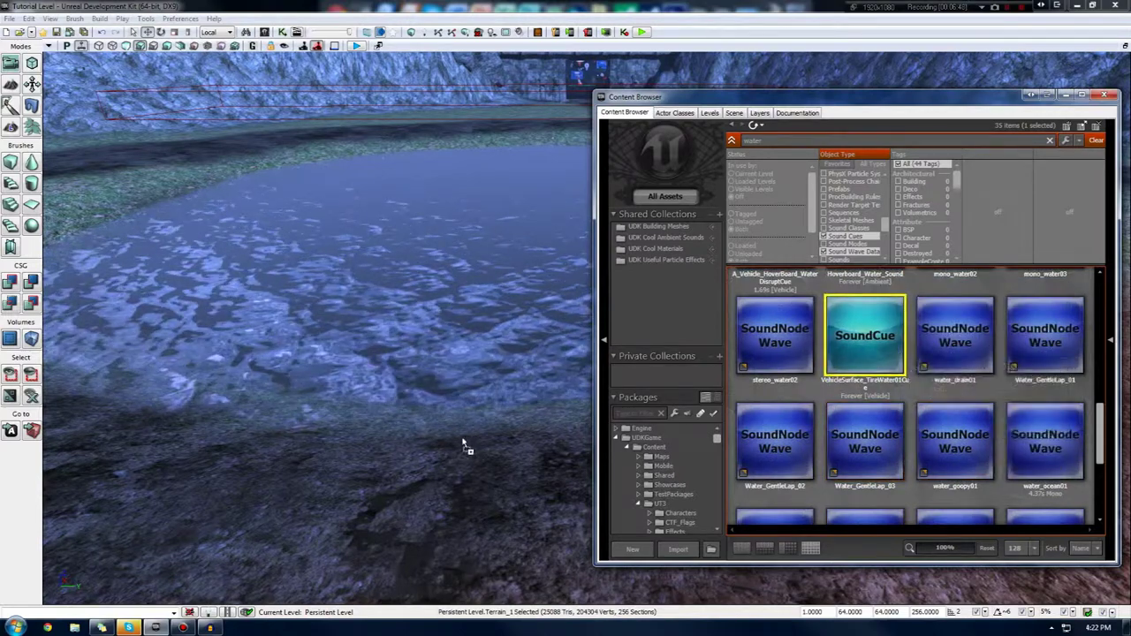
drag(462, 445, 461, 436)
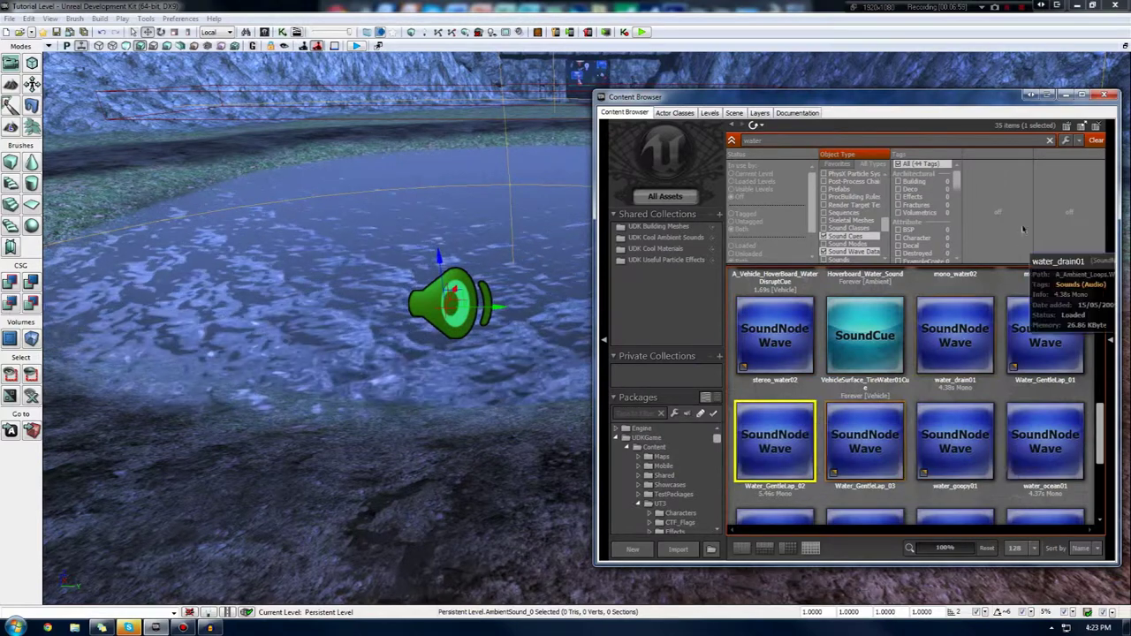
Browse back through the water sounds and select A_Character_Footstep_WaterShallowLandCue.
scroll(1052, 442, up, 2)
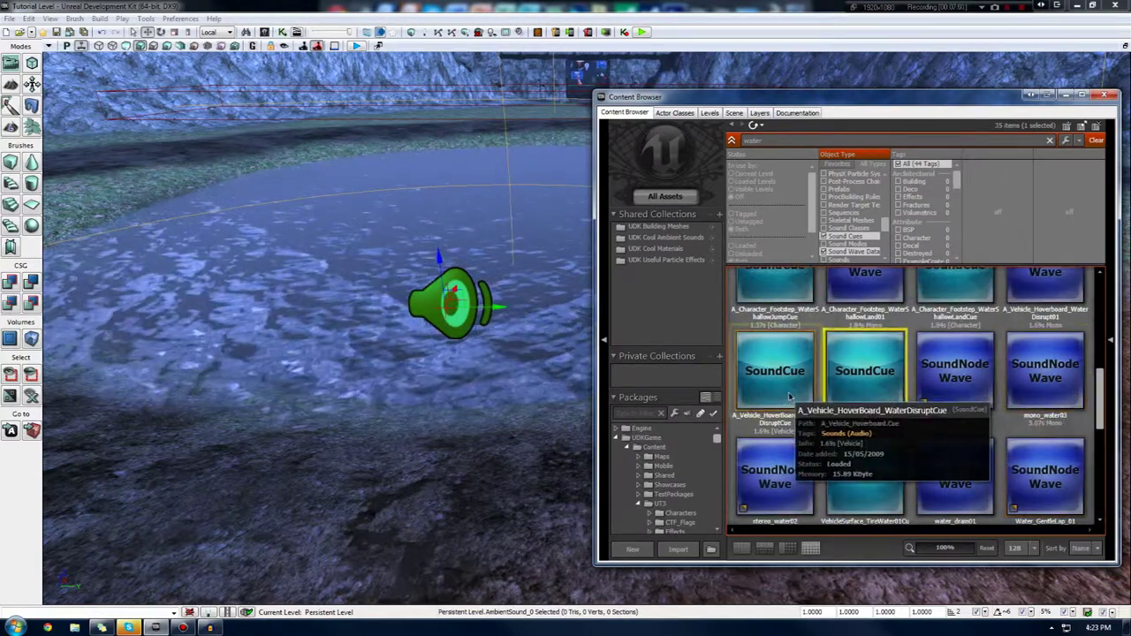
scroll(802, 281, up, 1)
click(982, 339)
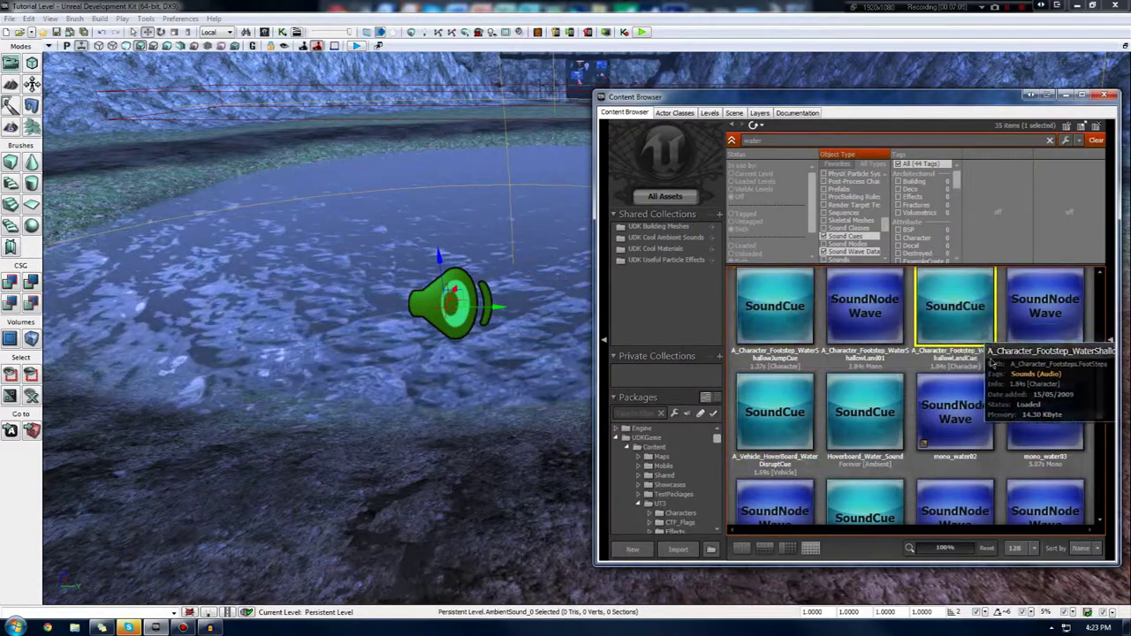
Minimize the Content Browser and reposition the ambient sound around the near shore of the lake.
click(1068, 97)
right_drag(757, 283, 731, 314)
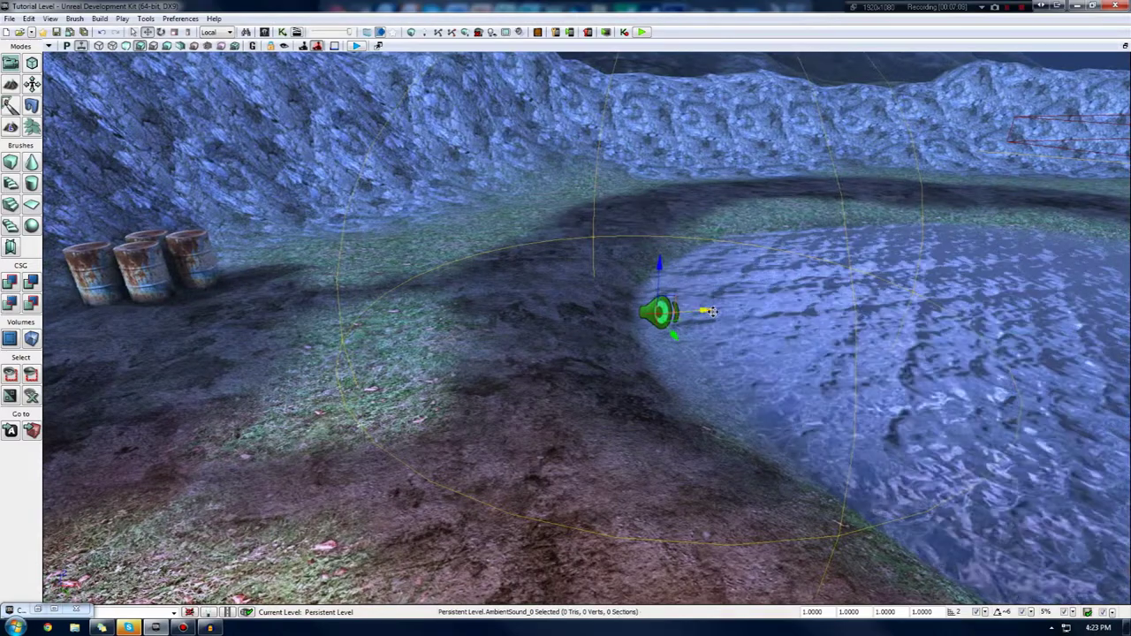
drag(707, 311, 751, 287)
right_drag(751, 287, 770, 280)
drag(770, 281, 707, 287)
right_drag(678, 309, 662, 326)
drag(695, 285, 672, 285)
Open the properties of the lake's cue-based ambient sound, look over them and close the window.
right_drag(672, 301, 834, 170)
right_drag(918, 212, 873, 283)
scroll(873, 283, up, 4)
right_click(678, 203)
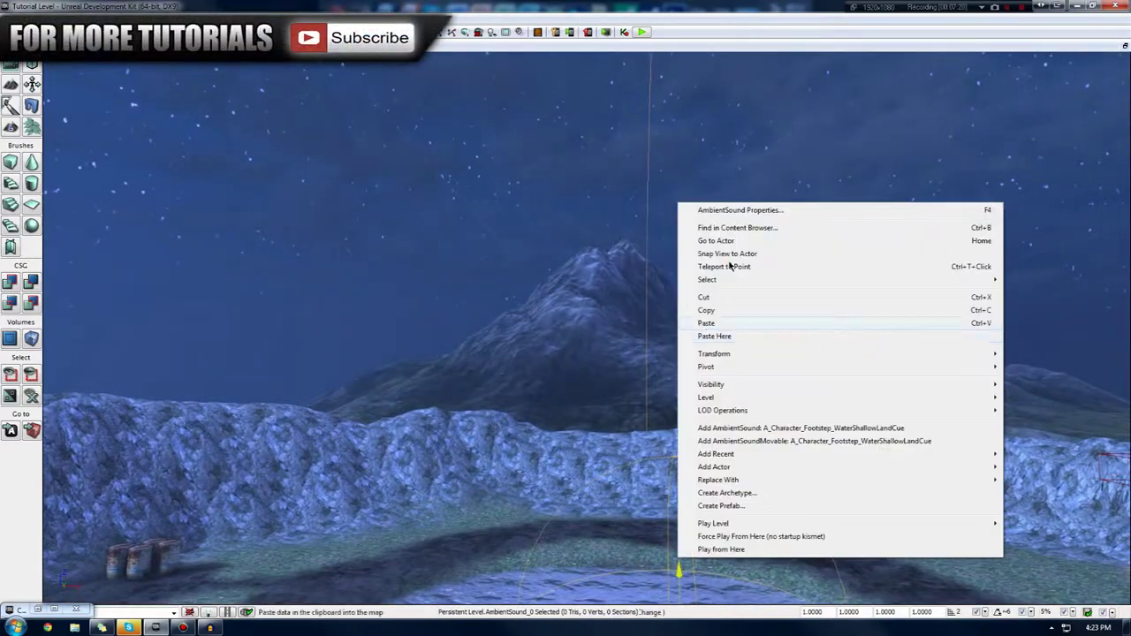
click(740, 211)
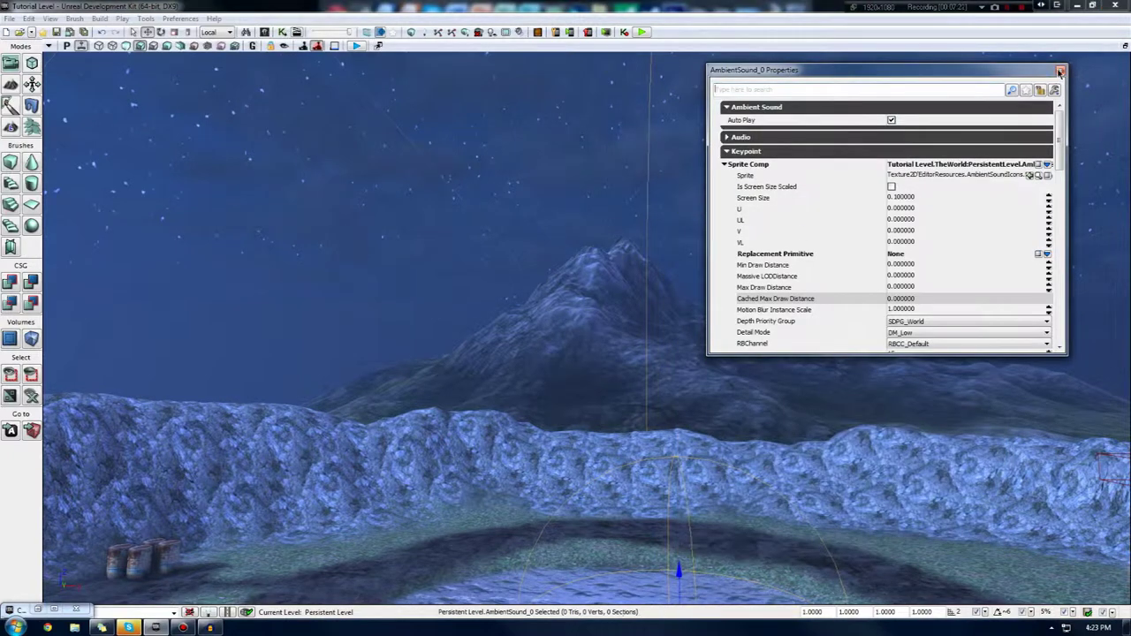
click(1061, 73)
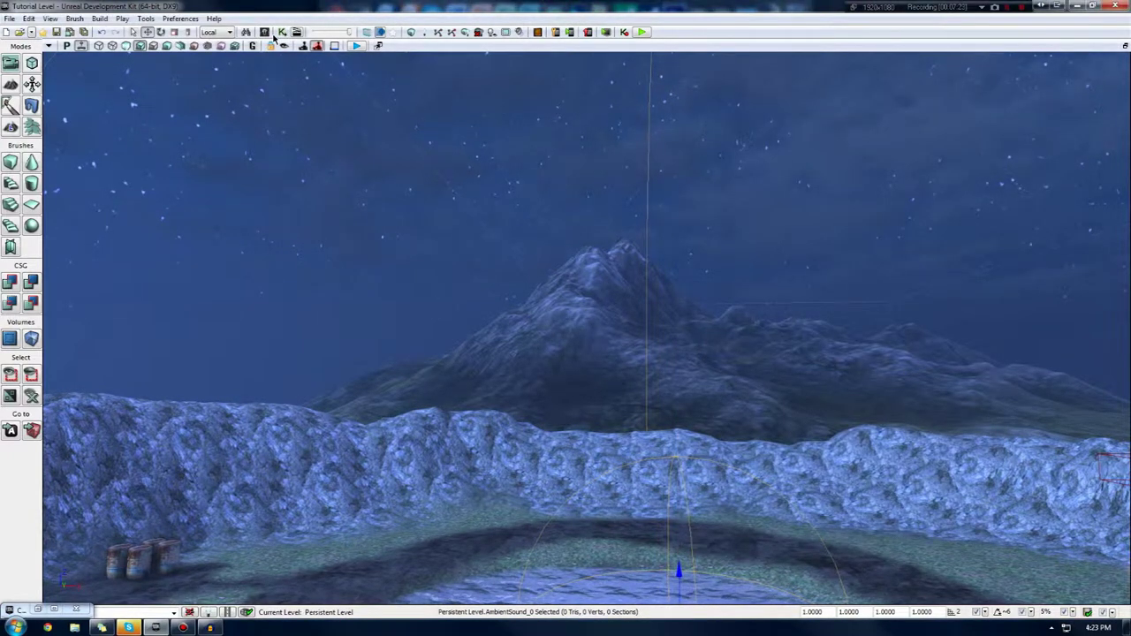
Place the A_Character_Footstep_WaterShallowLand01 wave as a simple ambient sound on the lake shore and open its properties.
right_drag(550, 448, 543, 592)
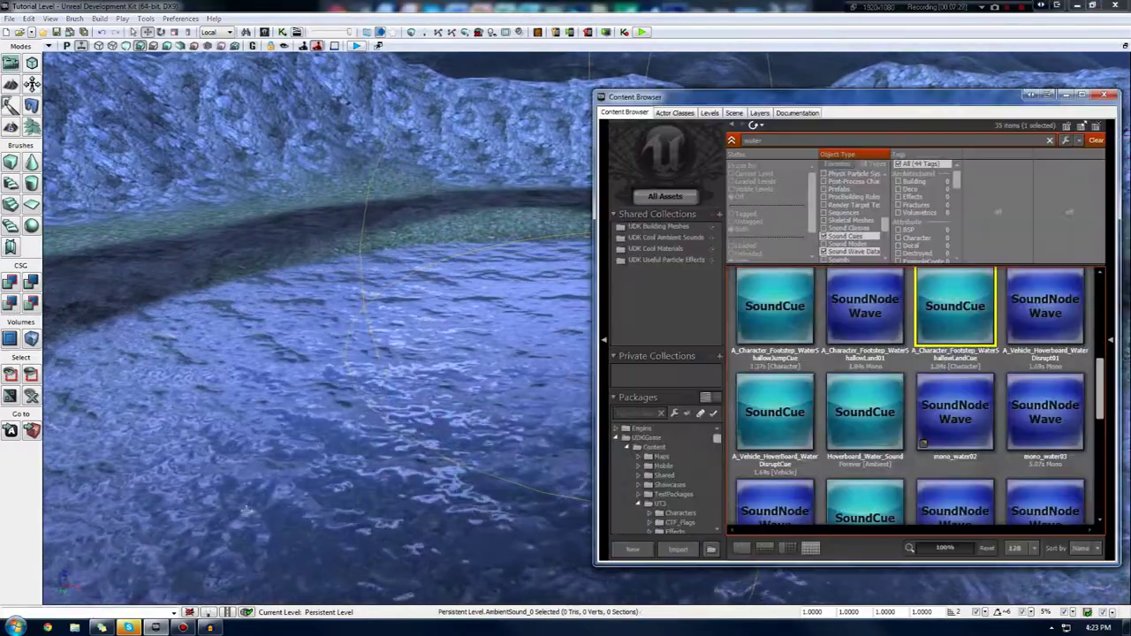
click(857, 311)
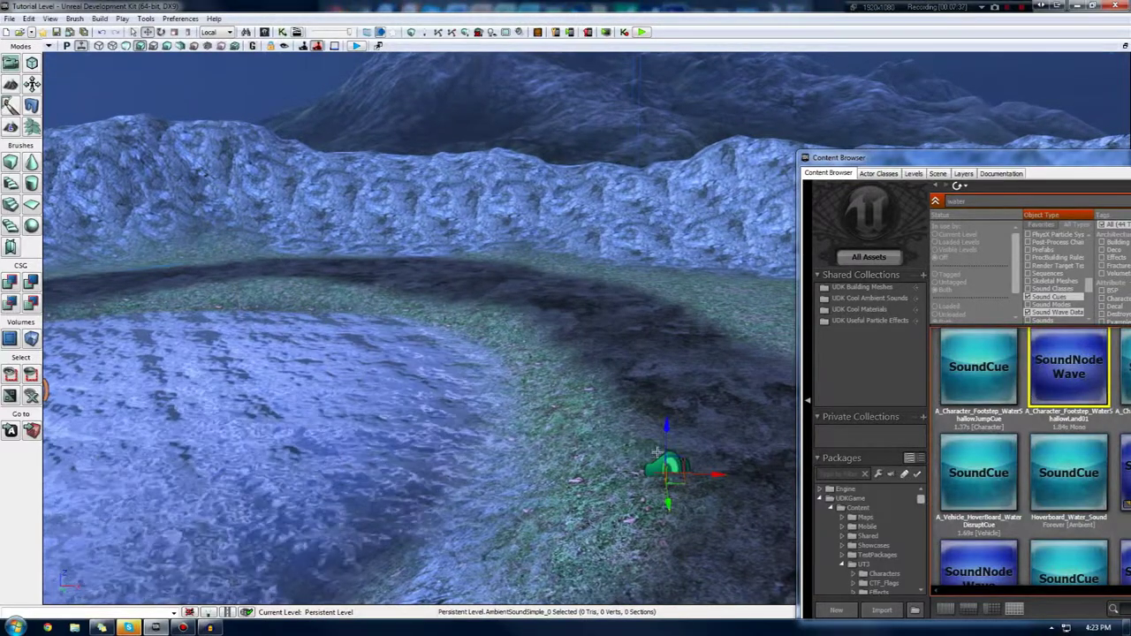
right_click(667, 452)
click(740, 75)
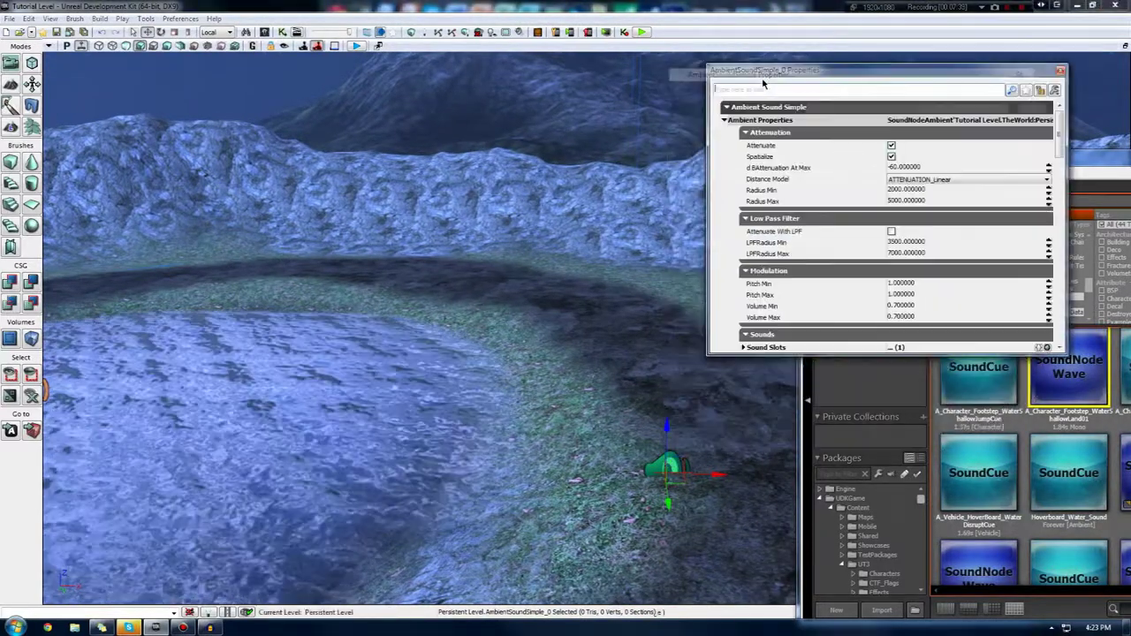
mouse_move(1060, 157)
mouse_down()
mouse_move(1062, 189)
mouse_move(1065, 150)
mouse_up()
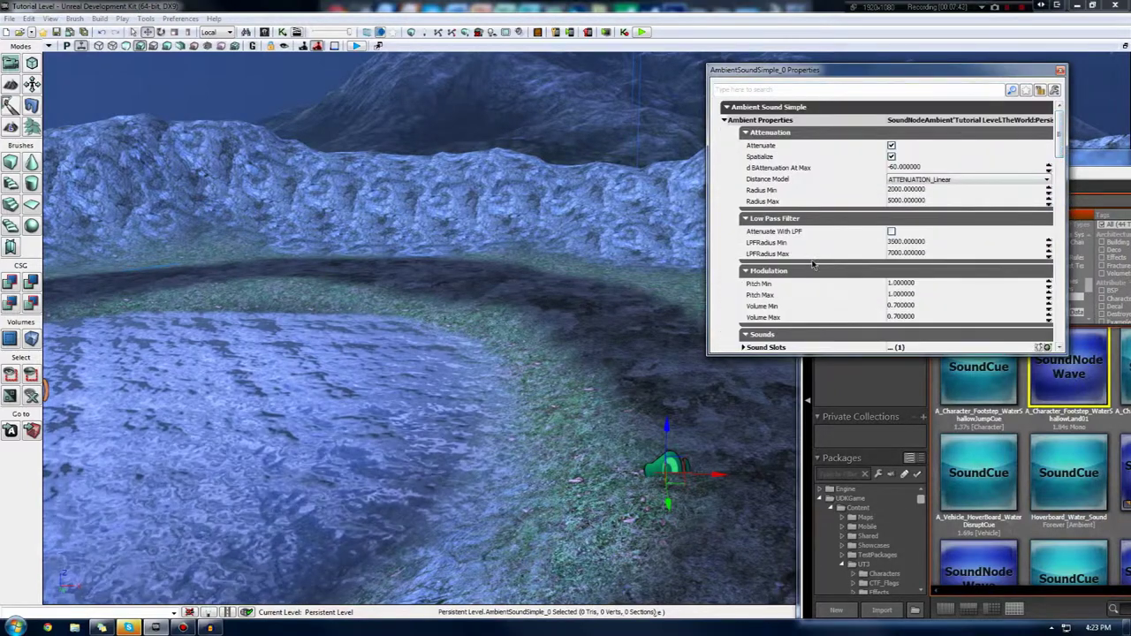
Examine the simple ambient sound's attenuation, low pass filter, modulation and sound slot settings, and compare its location with the other sound.
scroll(909, 305, down, 1)
scroll(911, 305, up, 1)
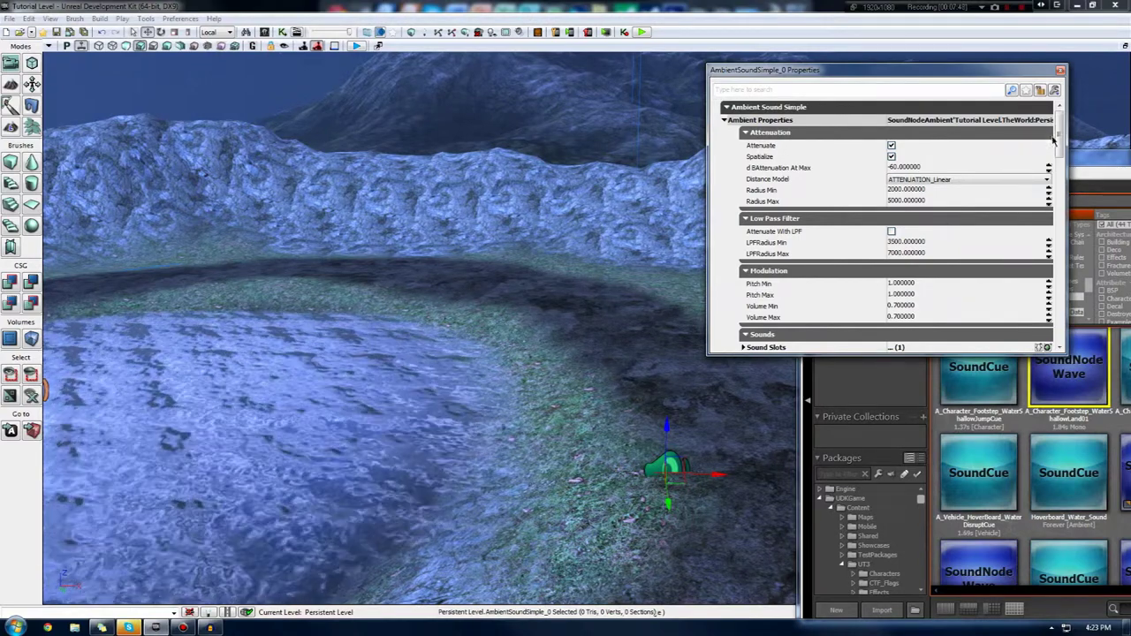
drag(1065, 145, 1066, 165)
right_drag(656, 436, 471, 307)
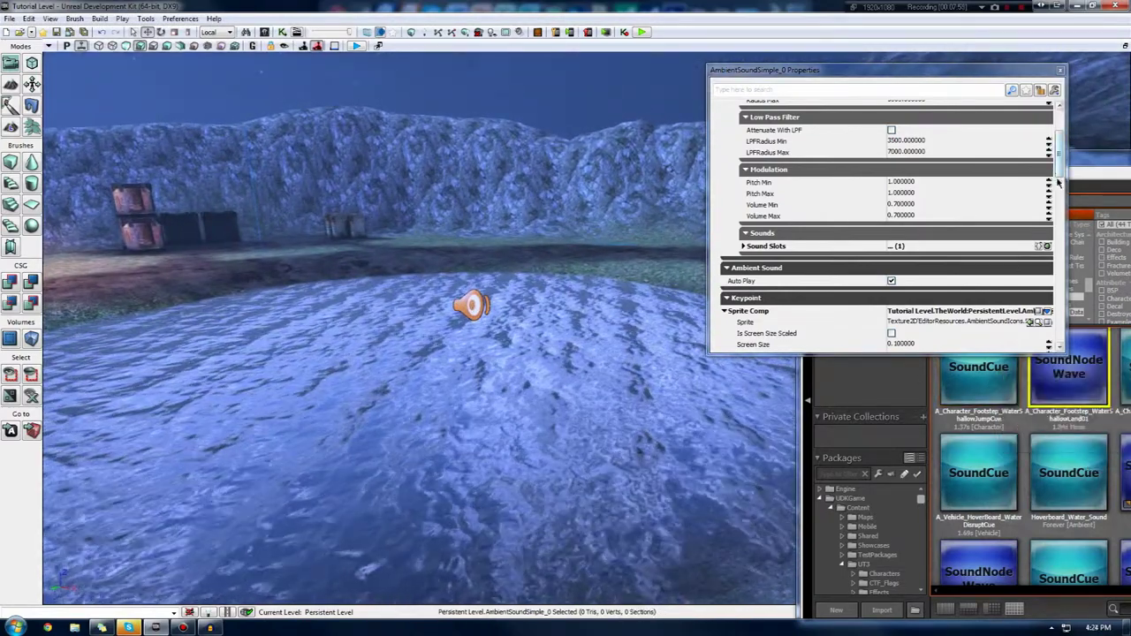
drag(1062, 166, 1079, 137)
mouse_move(632, 407)
right_down()
mouse_move(707, 415)
mouse_move(631, 408)
right_up()
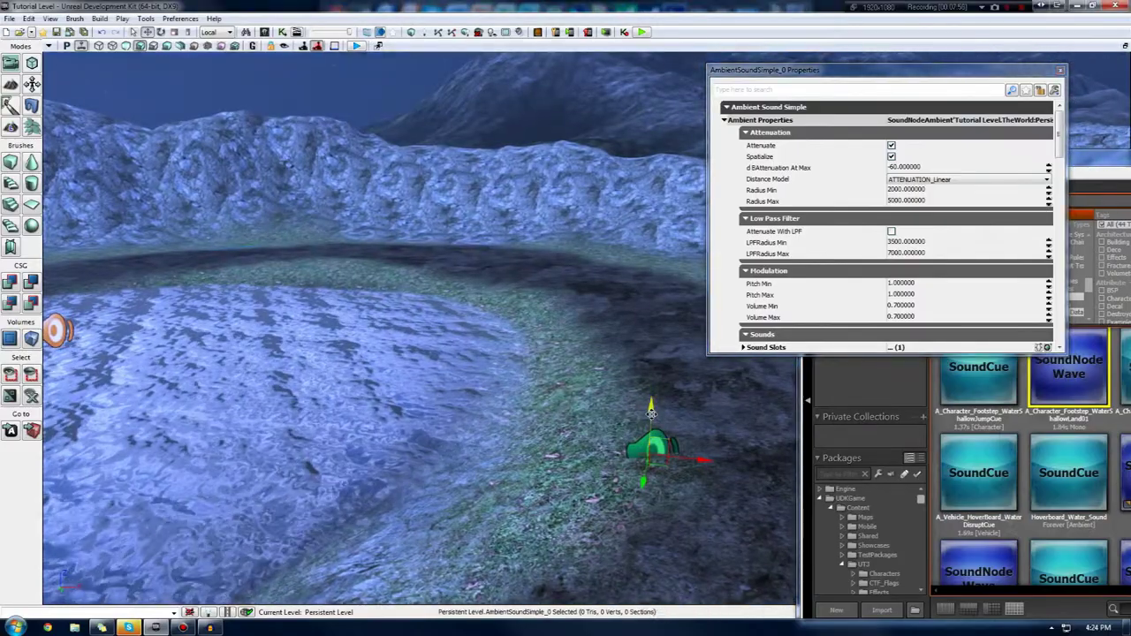
Raise the simple ambient sound above the shore and set its Radius Max to 500 and Radius Min to 200.
drag(651, 414, 648, 336)
scroll(648, 336, down, 5)
right_drag(648, 337, 645, 261)
mouse_move(550, 448)
right_down()
mouse_move(583, 530)
mouse_move(565, 451)
mouse_move(550, 448)
right_up()
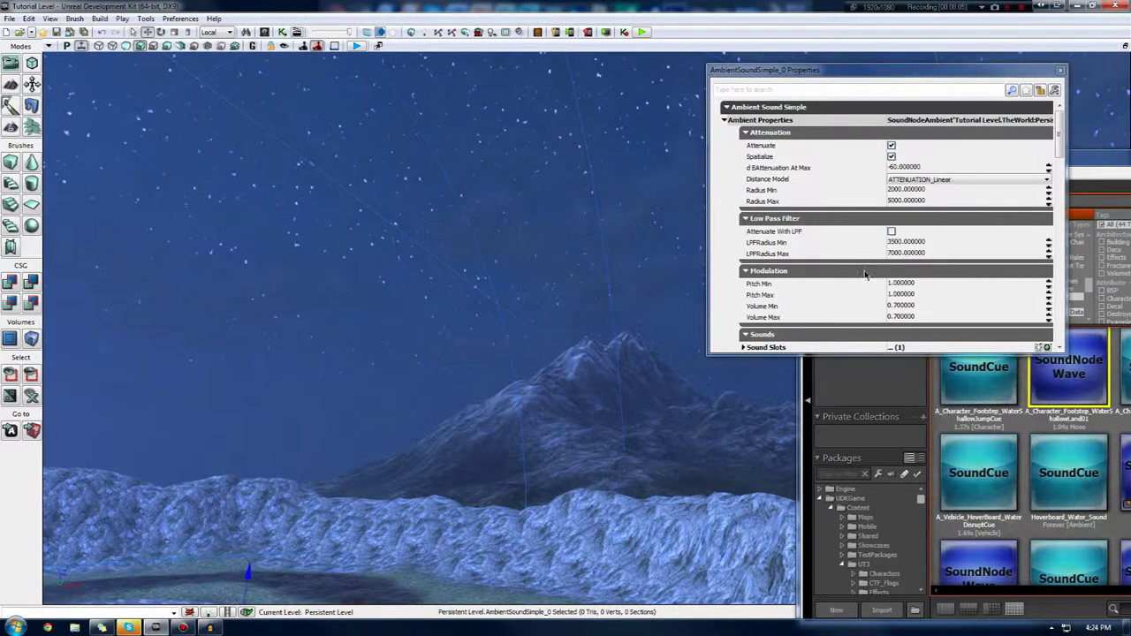
click(916, 201)
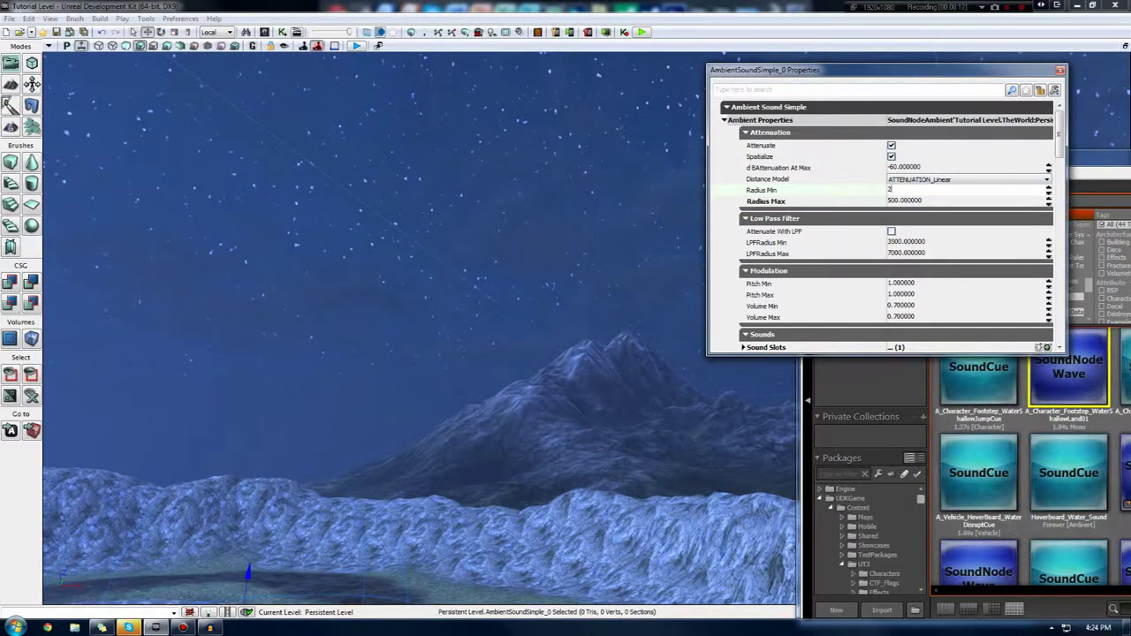
click(518, 412)
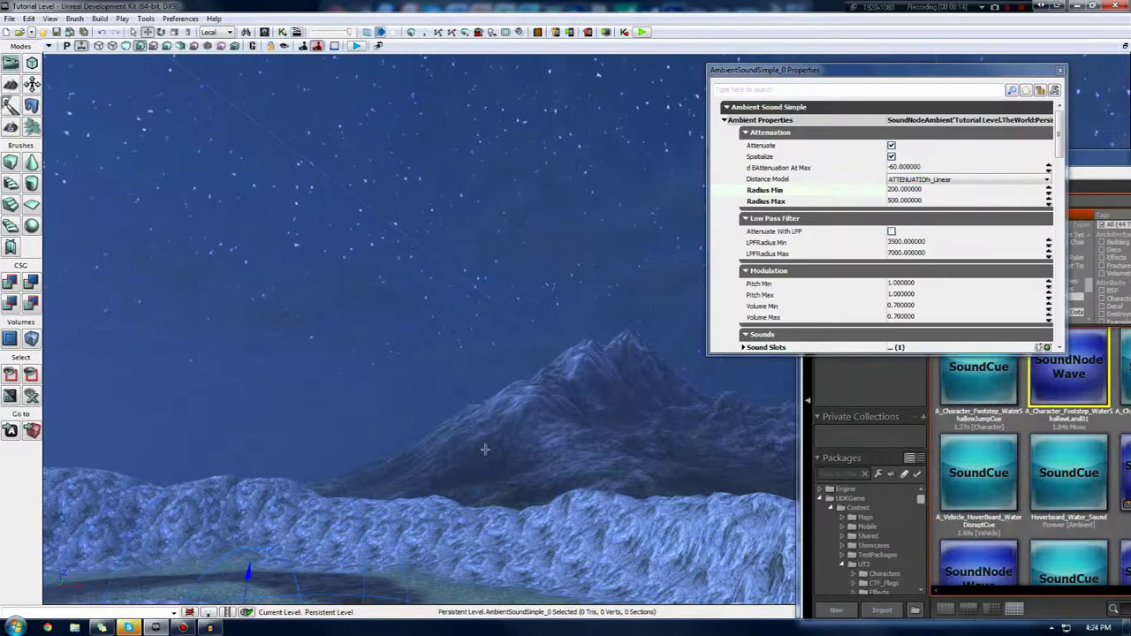
Reselect the simple ambient sound by the lake and inspect its attenuation radius in the viewport.
right_click(437, 498)
right_drag(438, 497, 252, 585)
drag(252, 585, 465, 485)
click(491, 470)
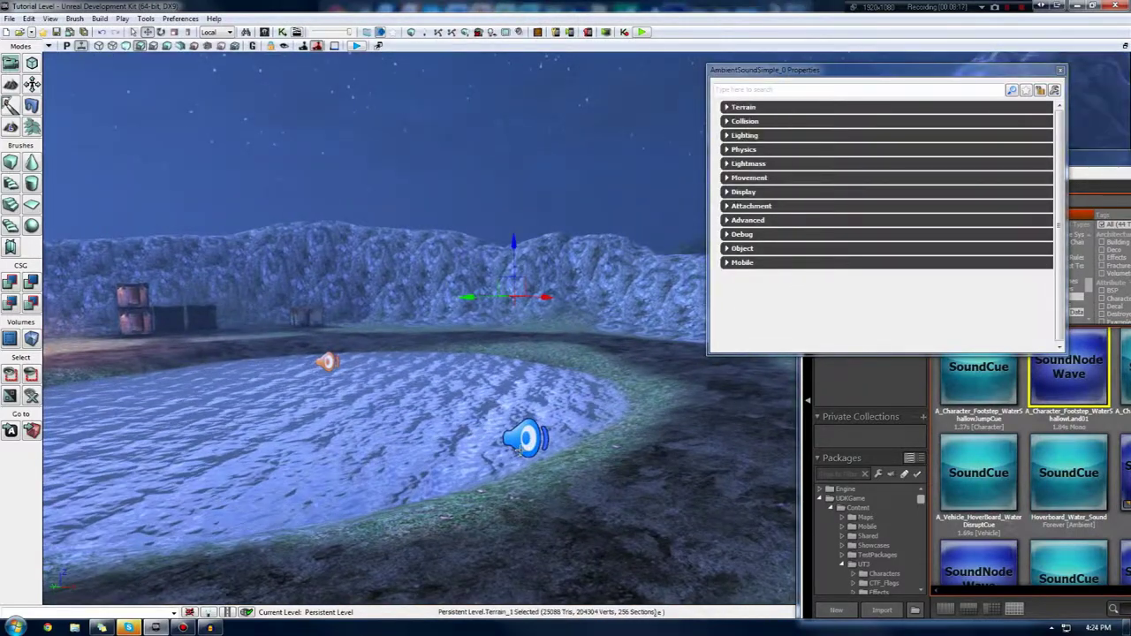
click(525, 439)
right_drag(525, 439, 423, 249)
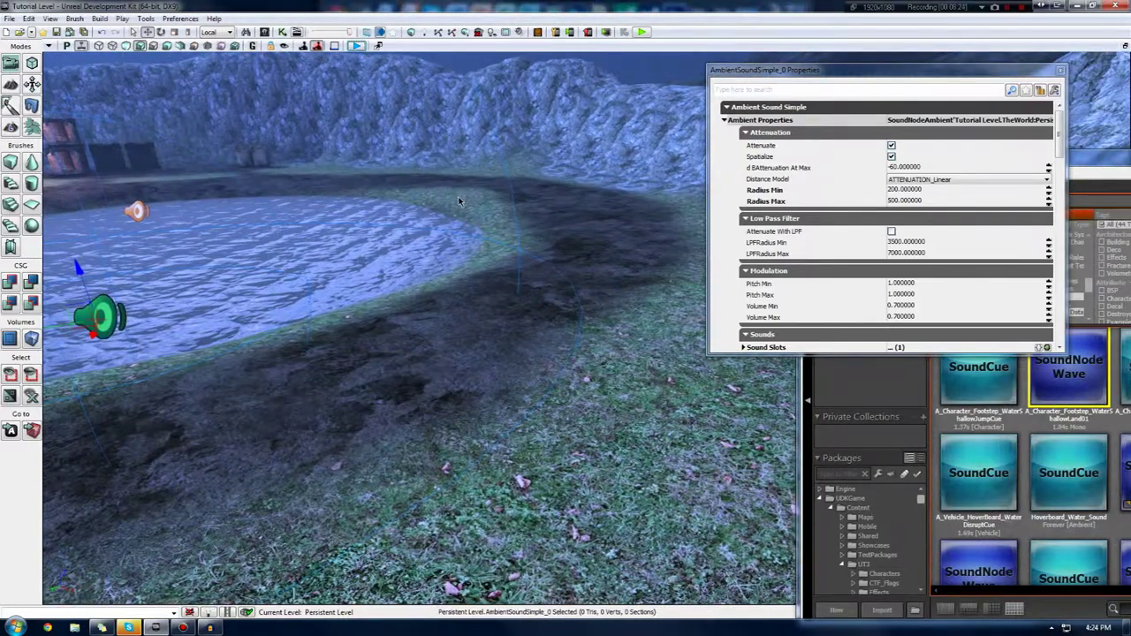
Play-test the level around the lake to hear the simple ambient sound, and inspect the sounds' positions in the viewport.
key(alt+F8)
key(s)
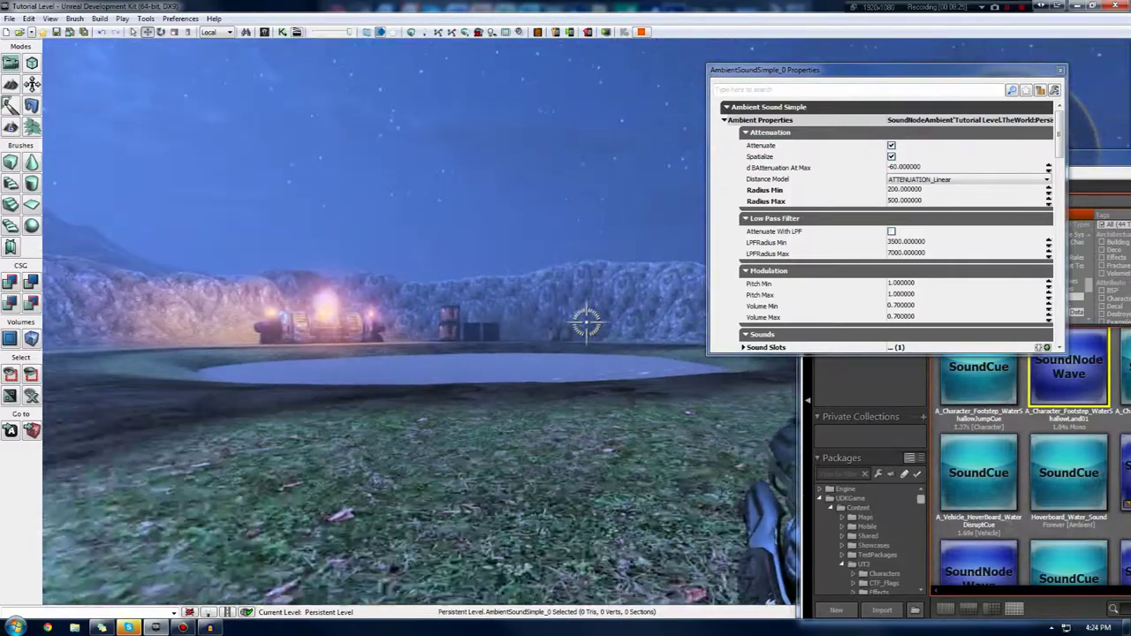
key(w)
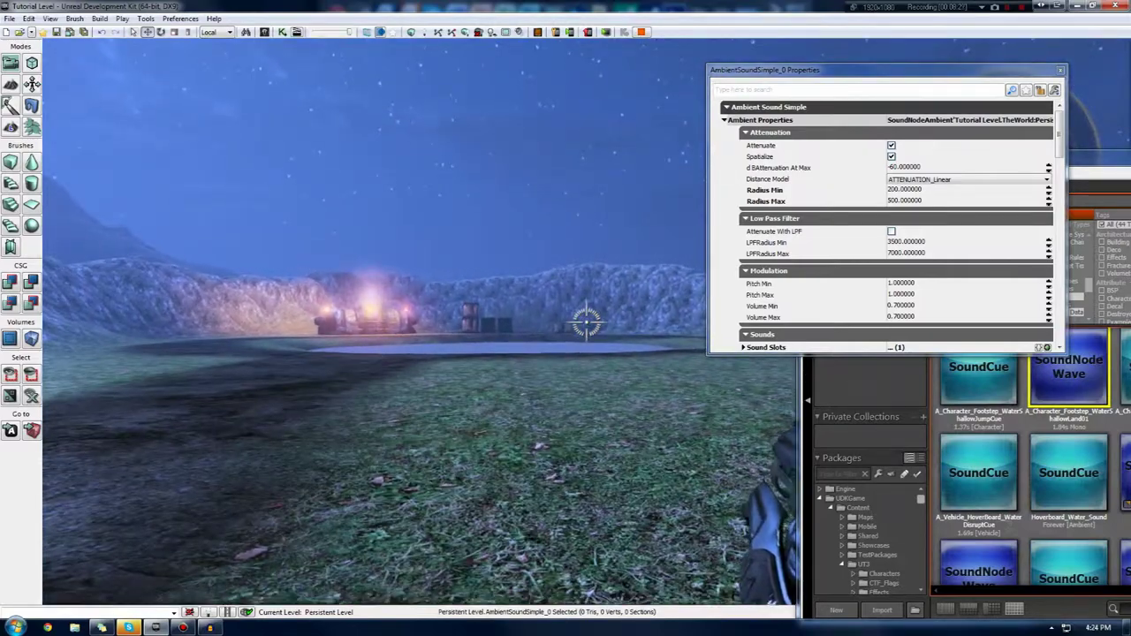
key(w)
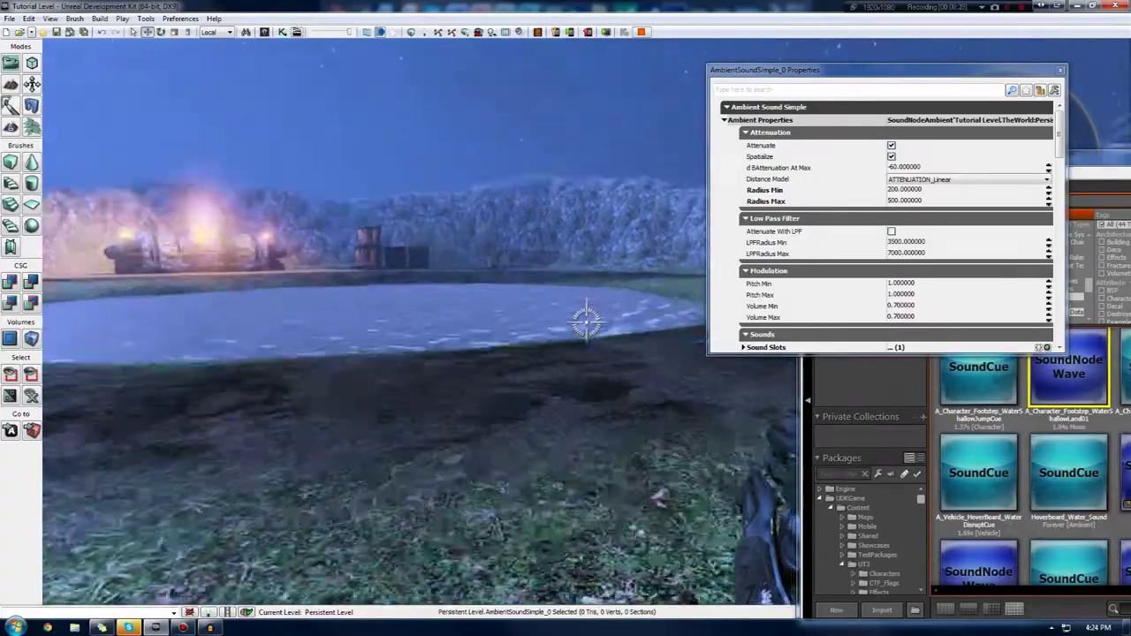
key(Escape)
right_drag(451, 330, 292, 261)
right_drag(418, 330, 459, 424)
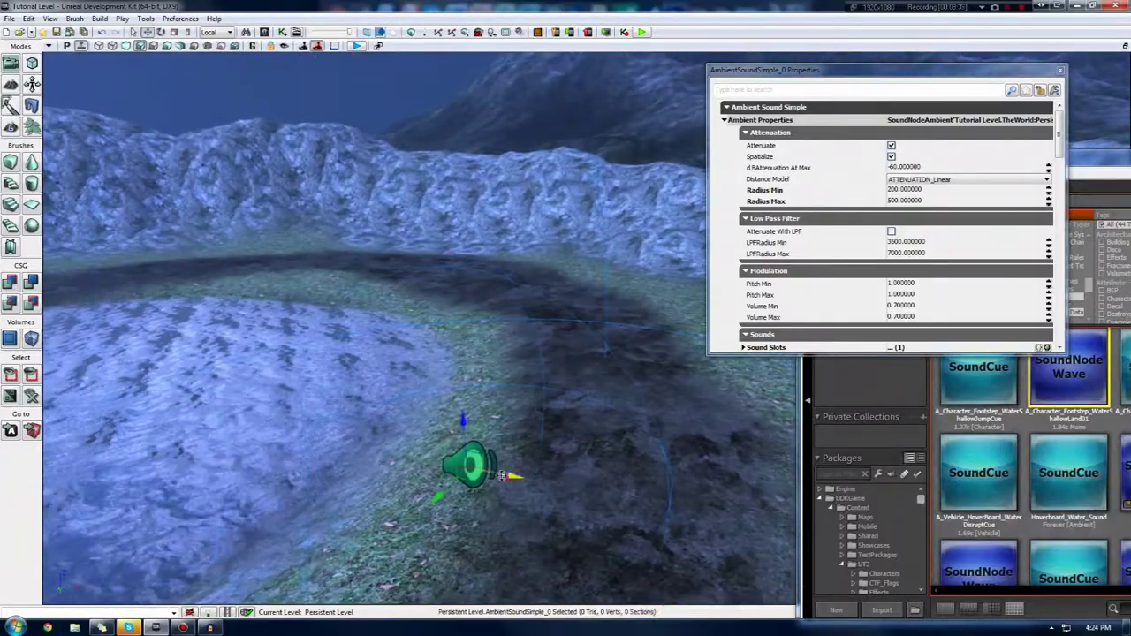
right_drag(568, 483, 410, 482)
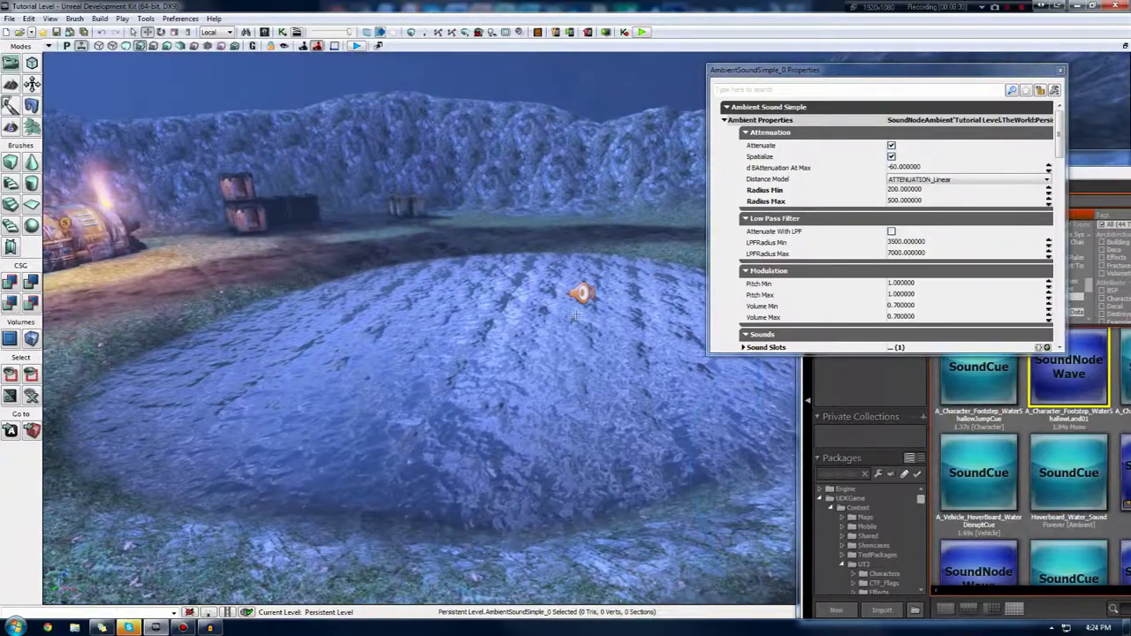
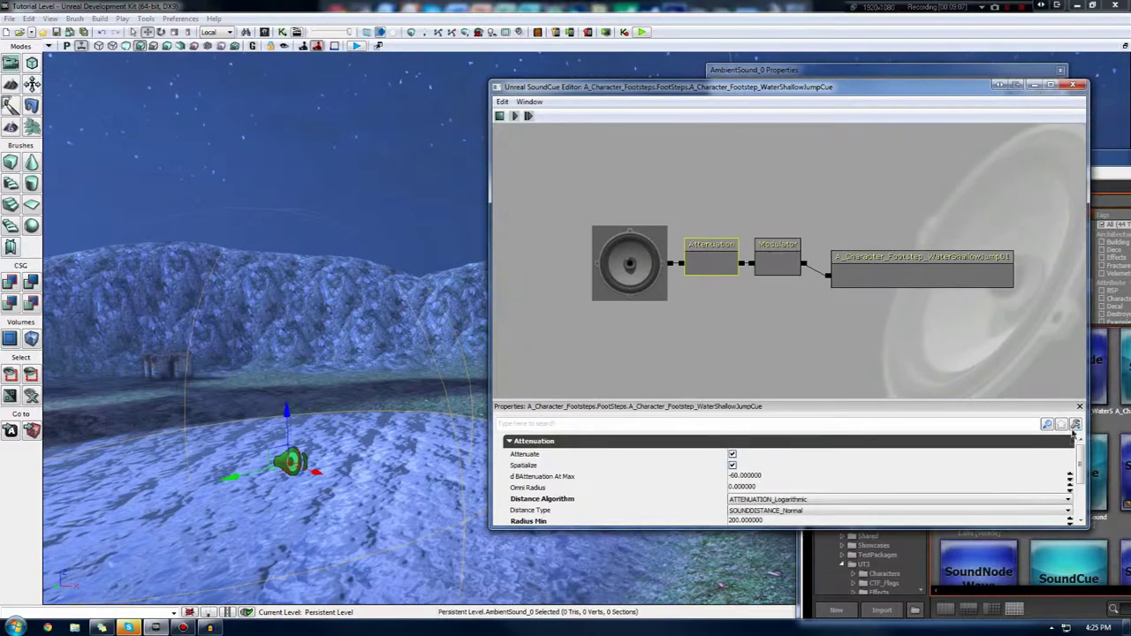
Edit the Radius Max of the A_Character_Footstep_WaterShallowJumpCue's Attenuation node and close the cue editor.
drag(1082, 460, 1087, 477)
click(751, 494)
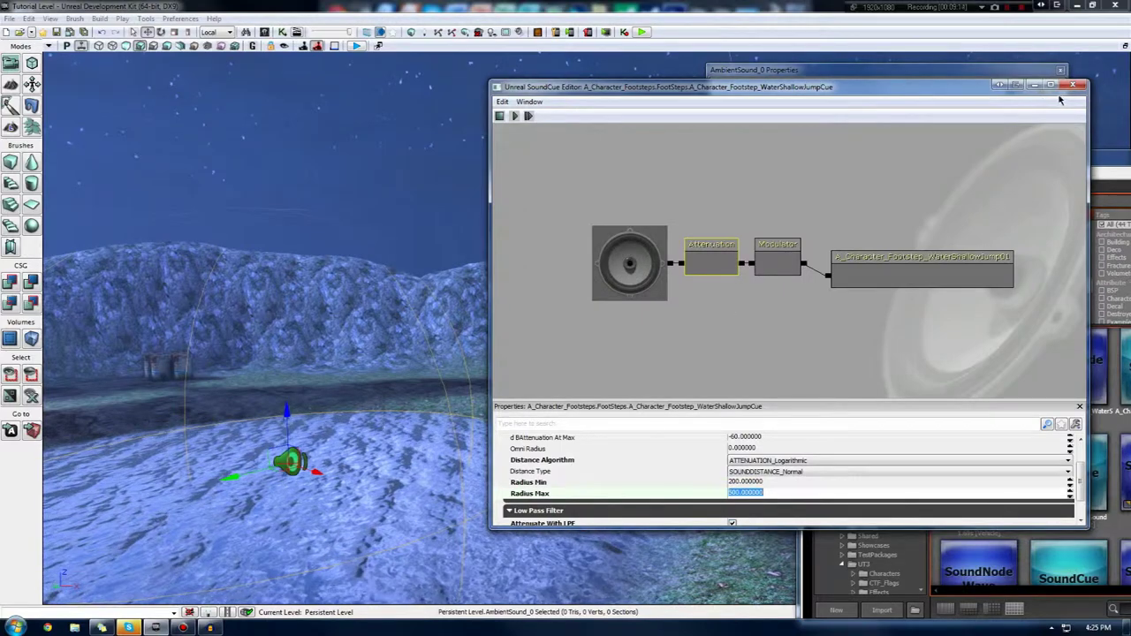
click(1073, 86)
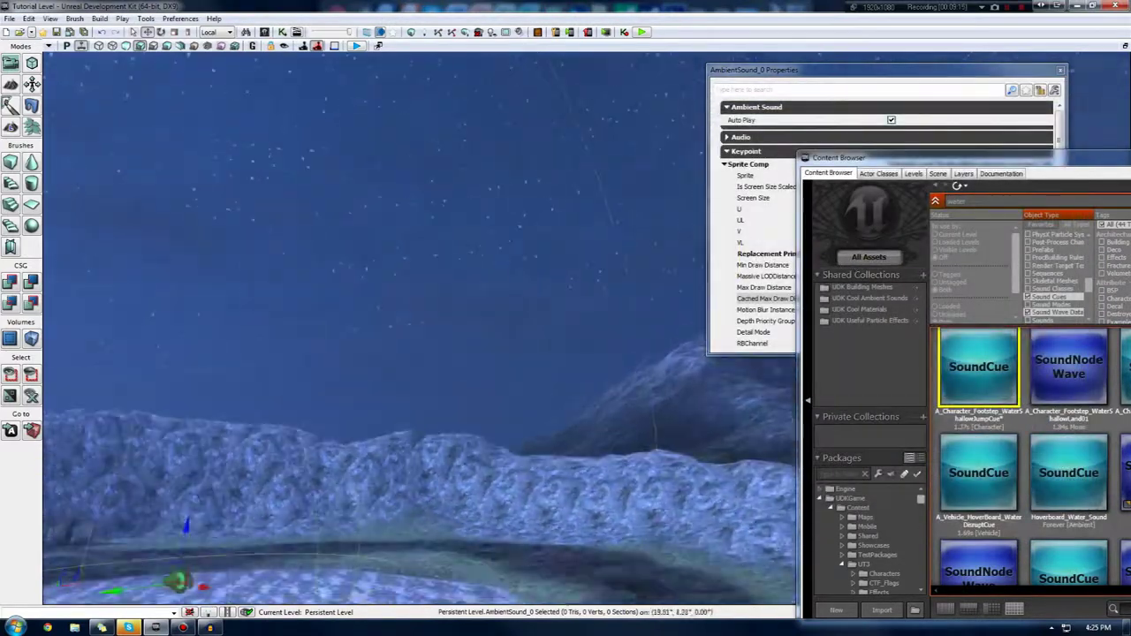
right_drag(419, 353, 473, 456)
click(285, 372)
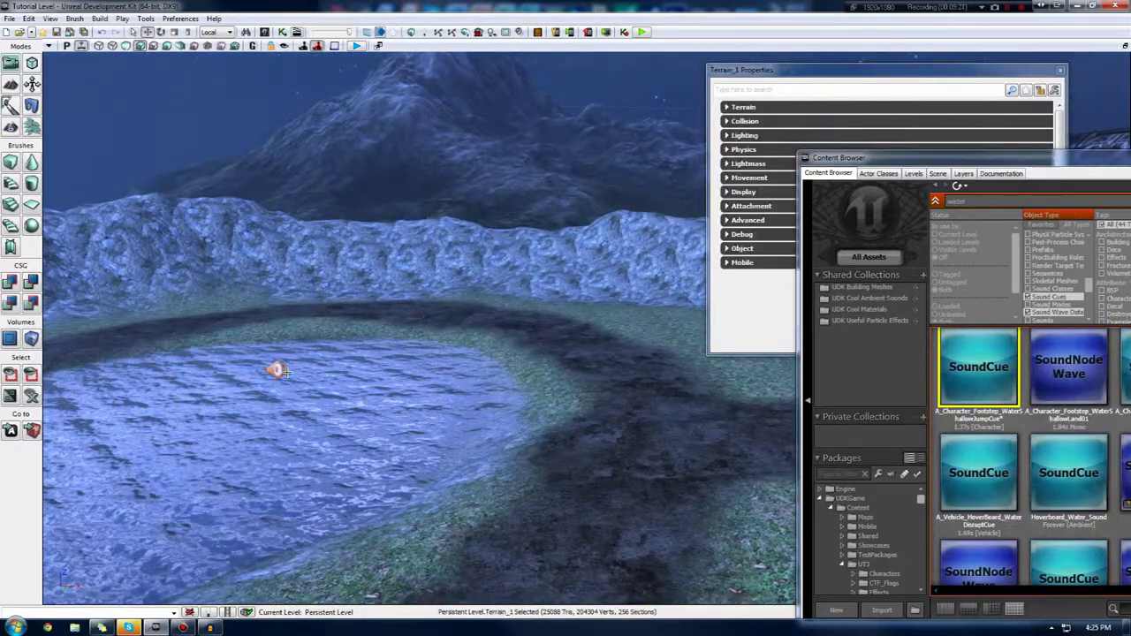
key(Delete)
key(ctrl+z)
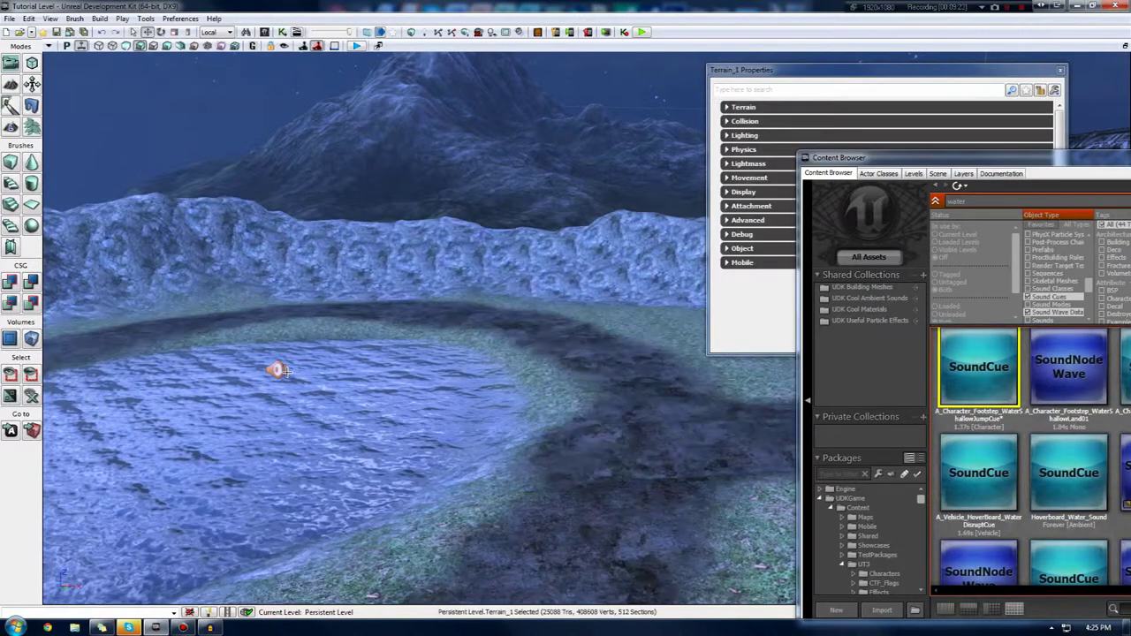
Delete the ambient sound in the lake and place the A_Character_Footstep_WaterShallowJumpCue there again.
click(277, 370)
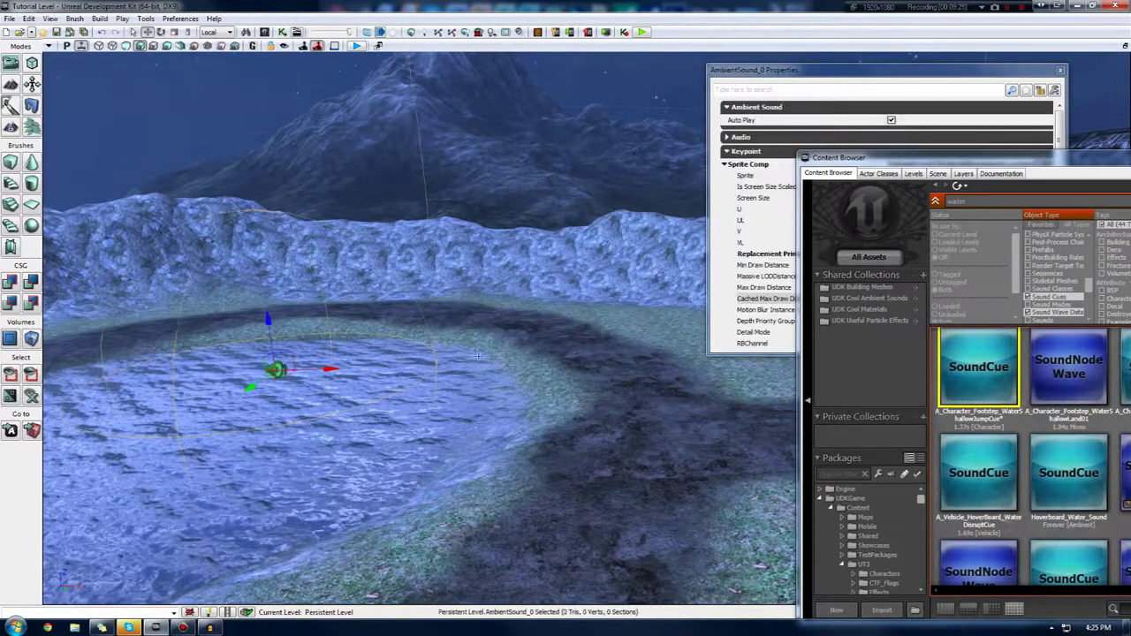
key(Delete)
drag(970, 380, 642, 435)
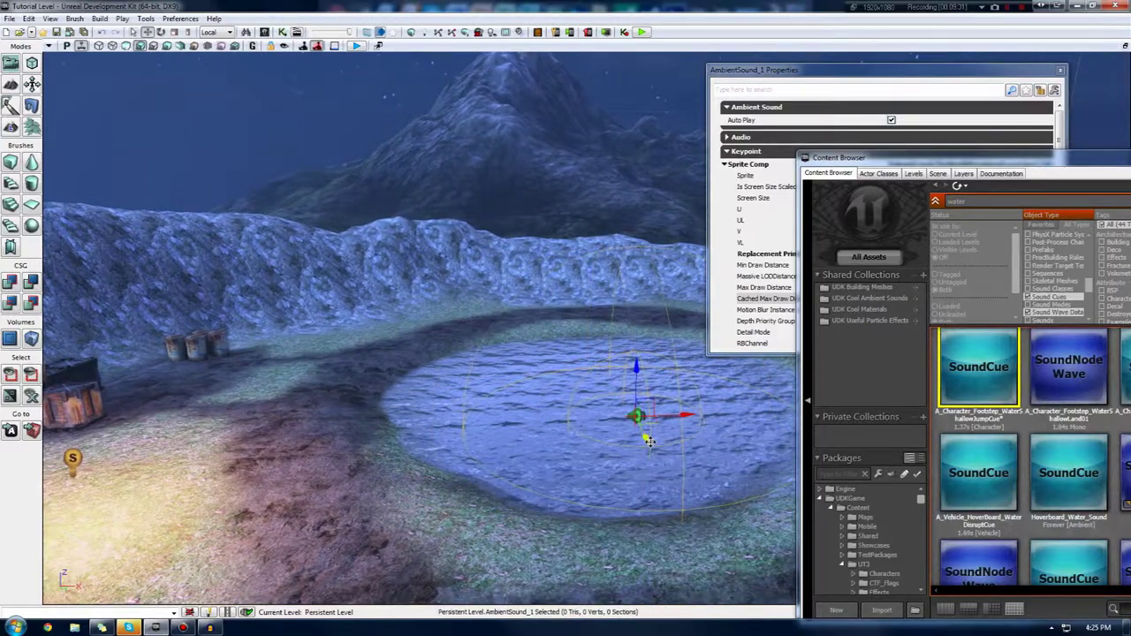
right_drag(643, 413, 513, 394)
drag(513, 394, 552, 396)
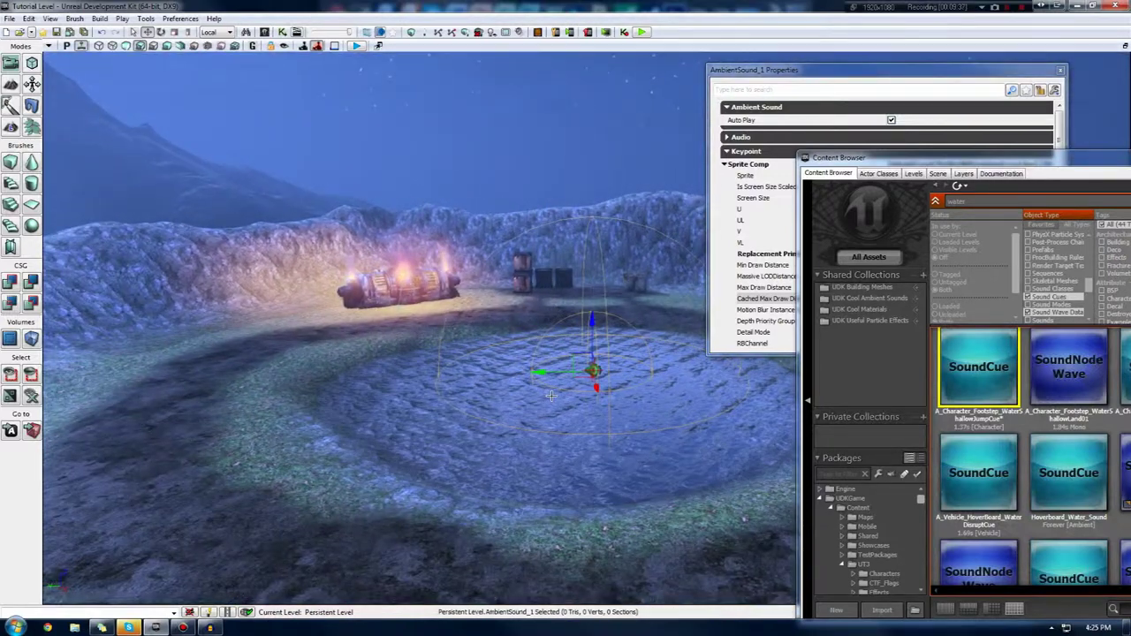
Set the WaterShallowJumpCue's Attenuation node to Radius Min 600 and Radius Max 900, and close the cue editor.
right_click(993, 386)
click(899, 73)
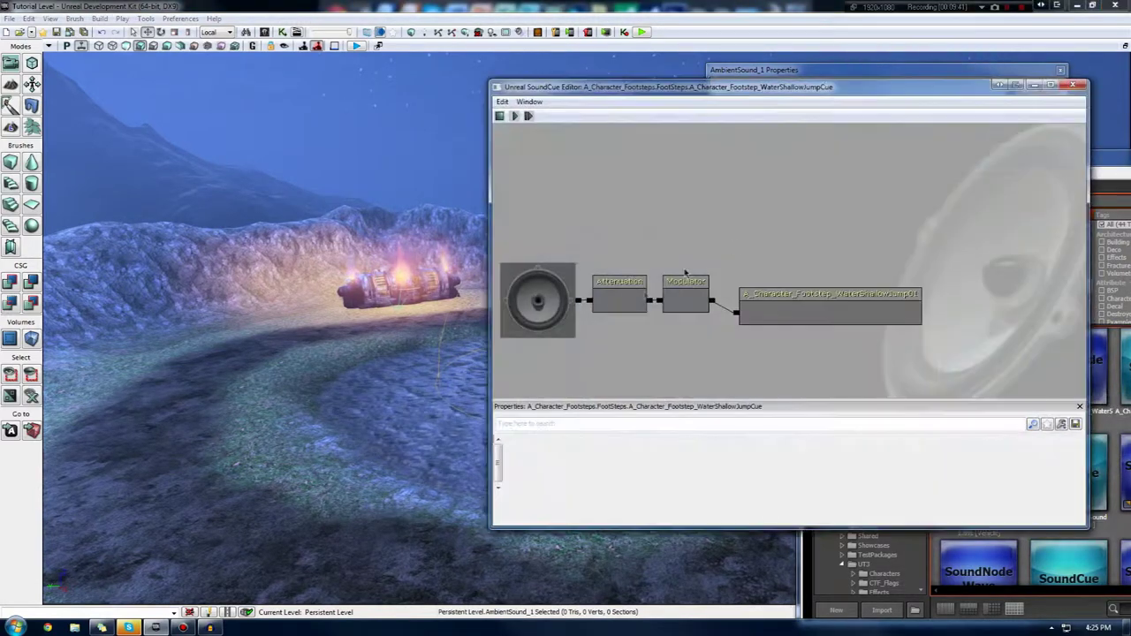
click(595, 307)
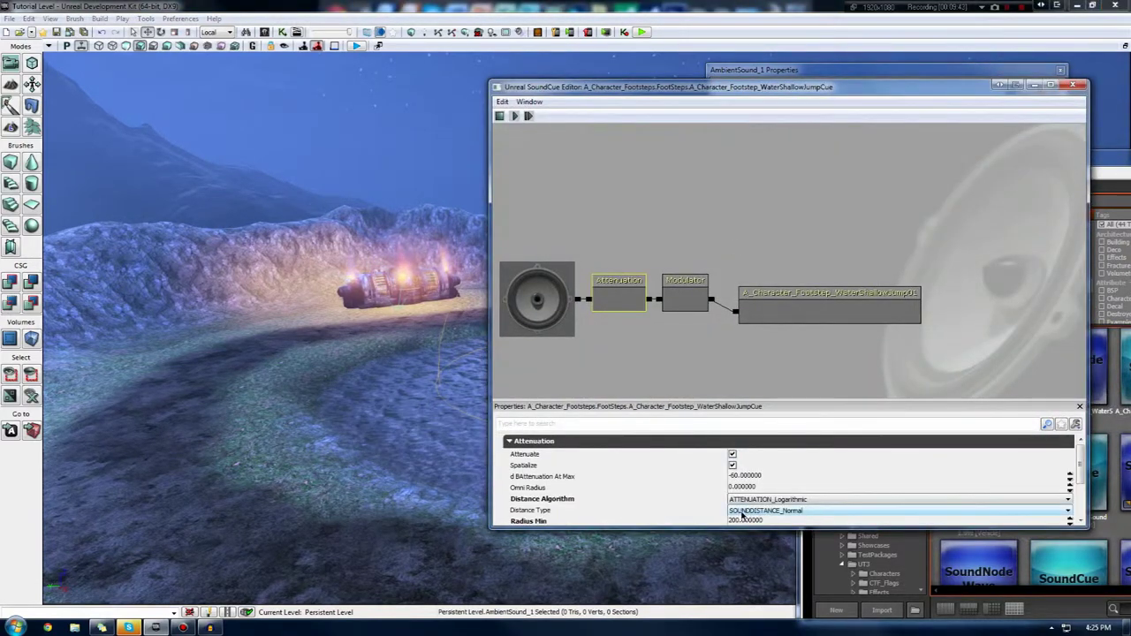
click(744, 515)
click(704, 522)
click(746, 521)
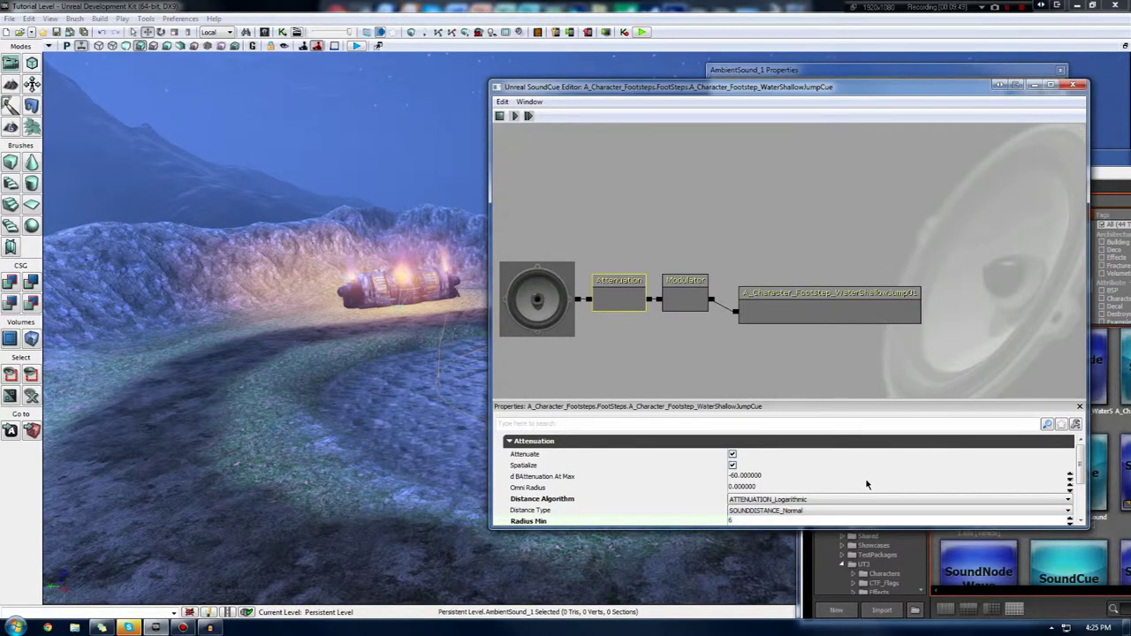
scroll(830, 500, down, 2)
click(778, 511)
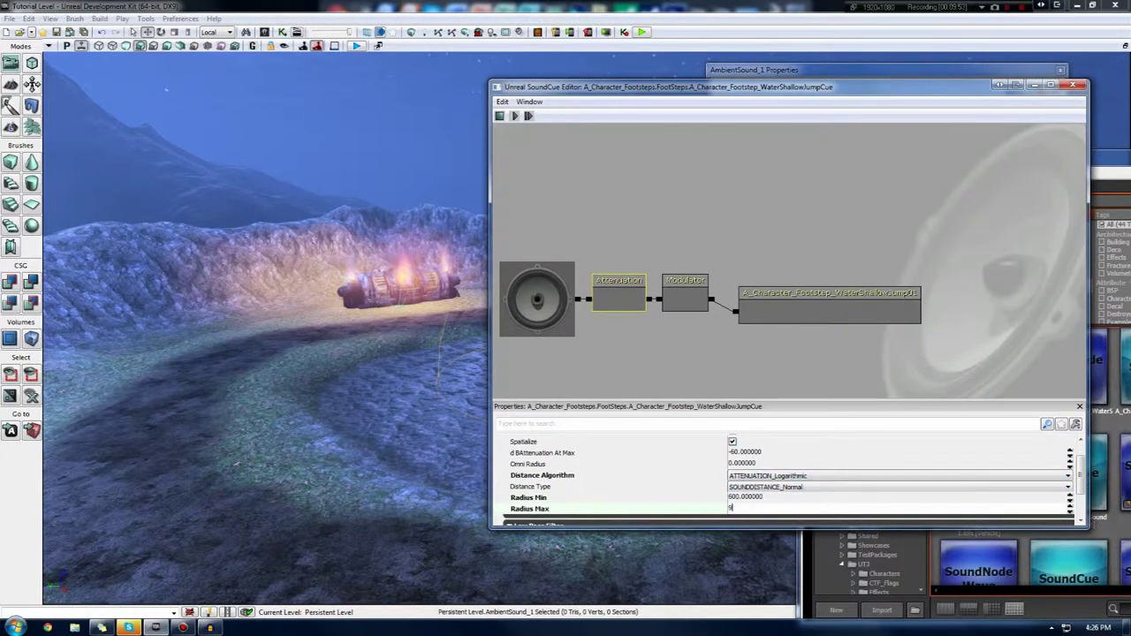
click(1070, 85)
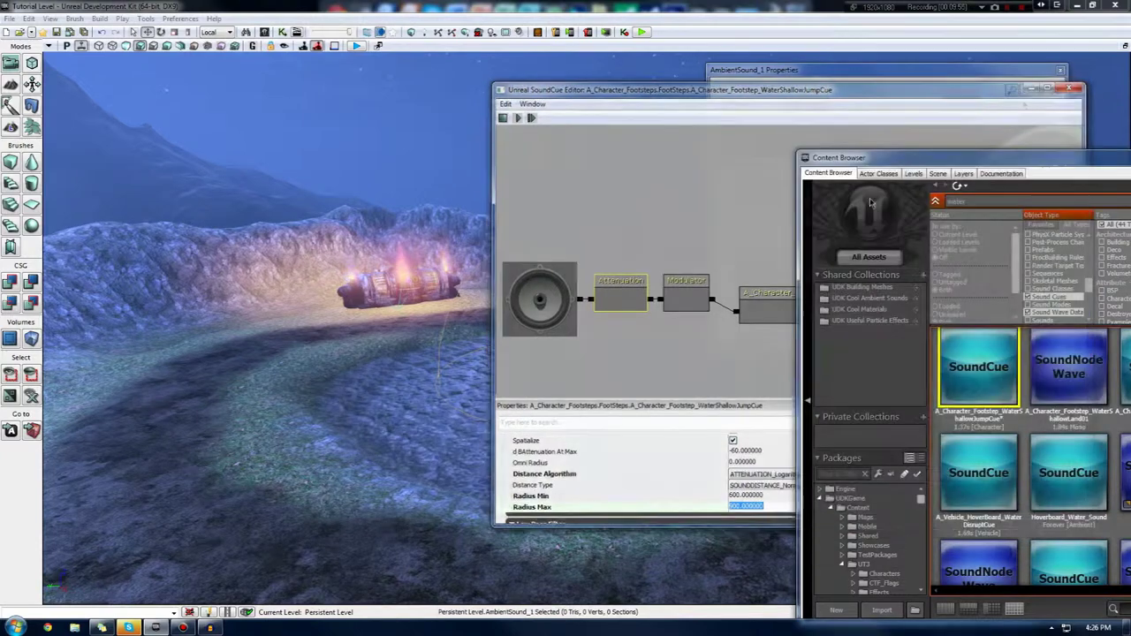
Replace the lake's ambient sound with a fresh copy of the WaterShallowJumpCue and inspect its attenuation radii.
key(Delete)
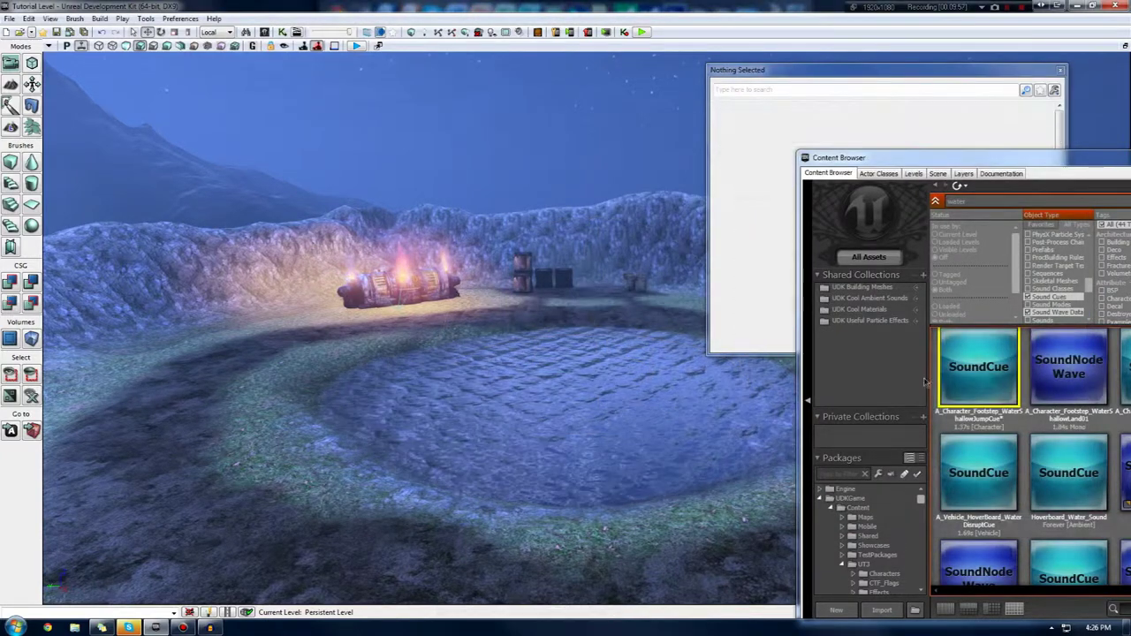
drag(954, 368, 606, 386)
right_drag(606, 386, 366, 402)
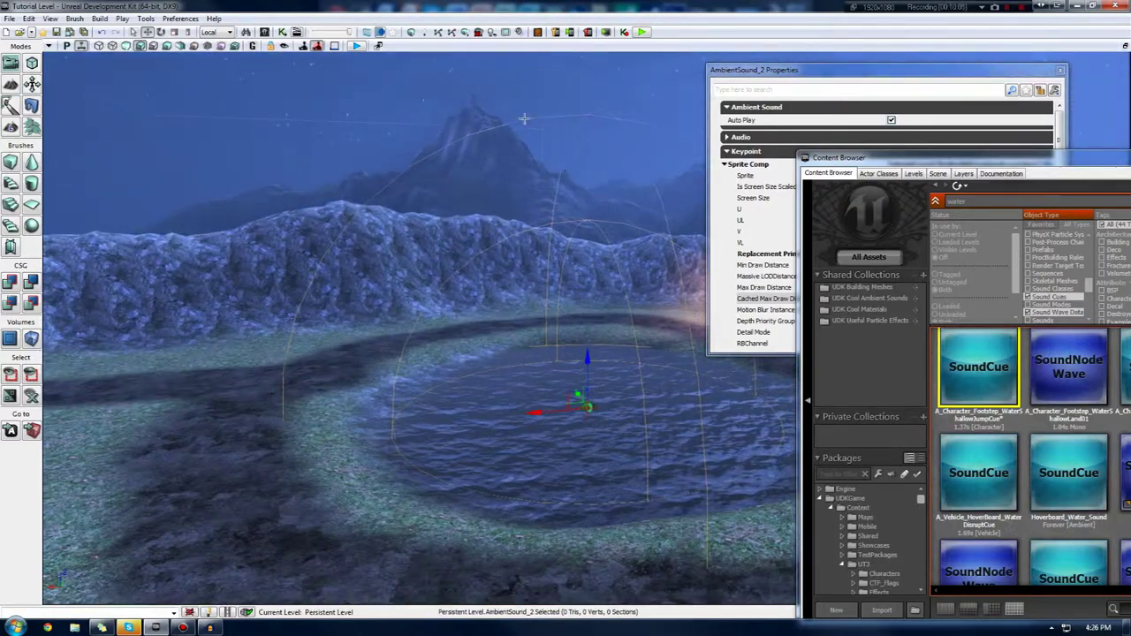
right_drag(567, 404, 590, 404)
Remove the Sound Cues and Sound Wave Data filters and clear the "water" search in the Content Browser.
click(1015, 426)
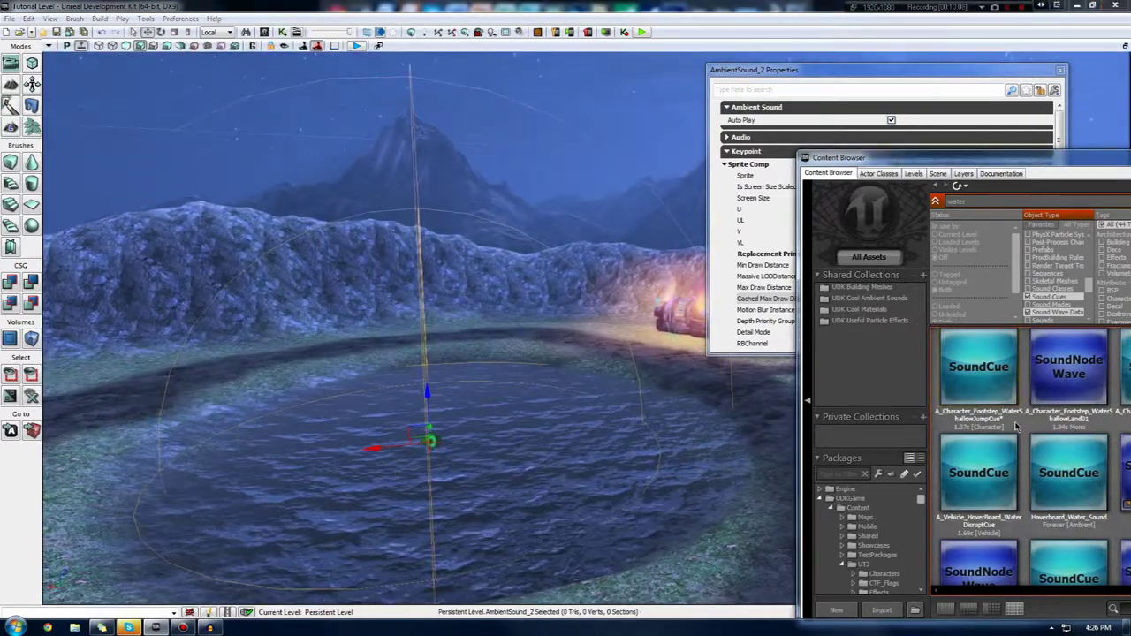
click(1049, 313)
click(1048, 297)
click(970, 201)
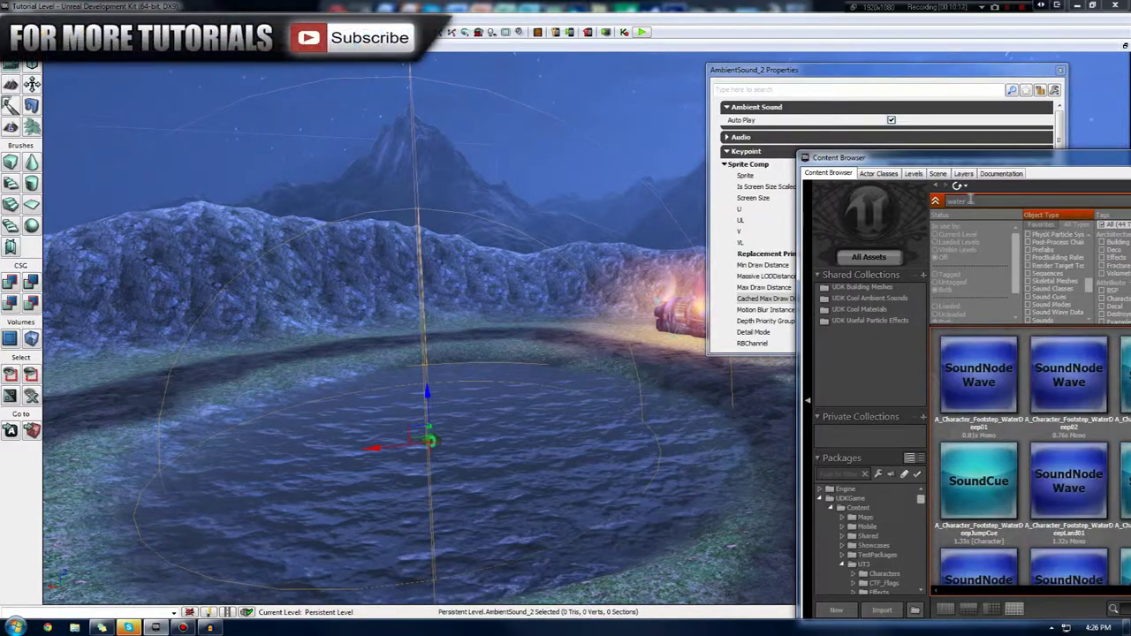
key(BackSpace)
key(BackSpace)
key(BackSpace)
key(BackSpace)
key(BackSpace)
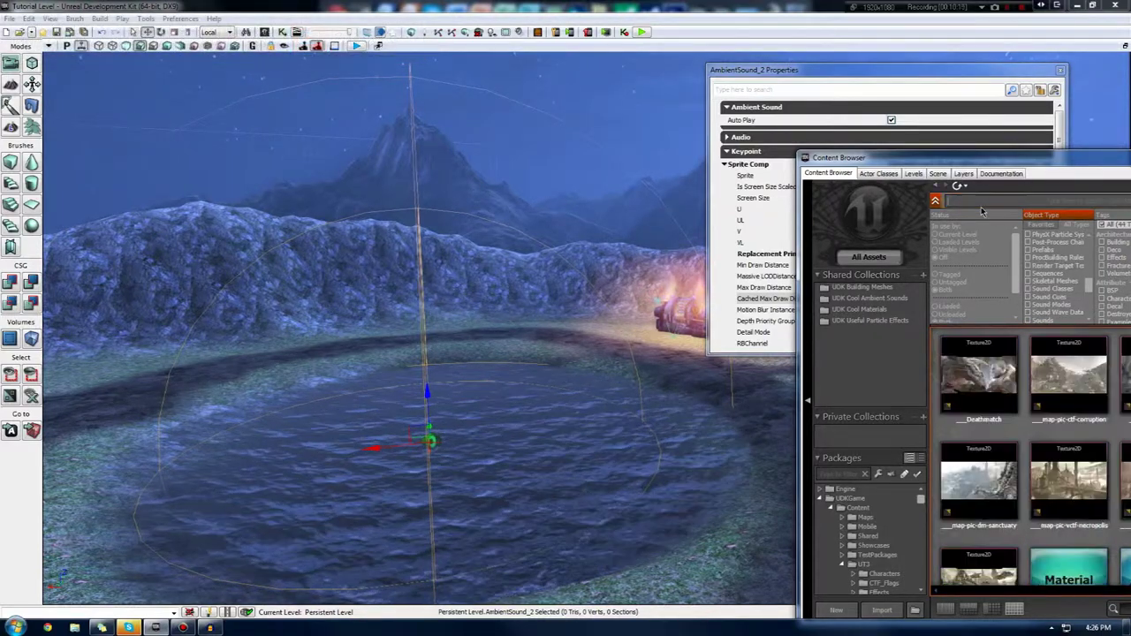
Import the TestSound file from the Desktop's Content folder into the package MyPackage.
click(879, 614)
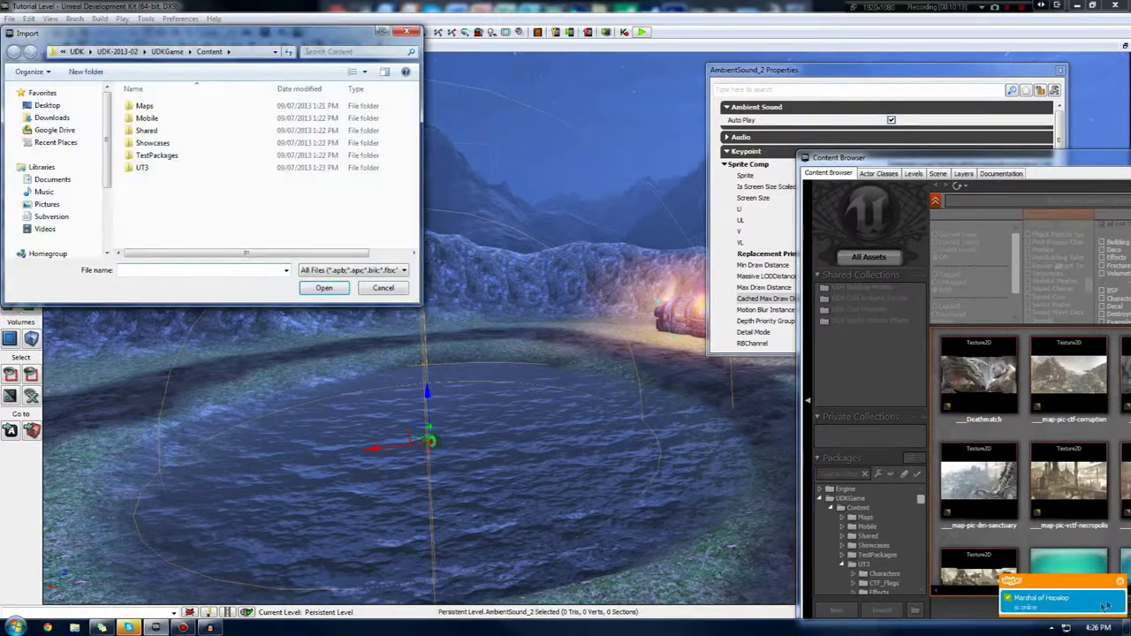
click(1120, 584)
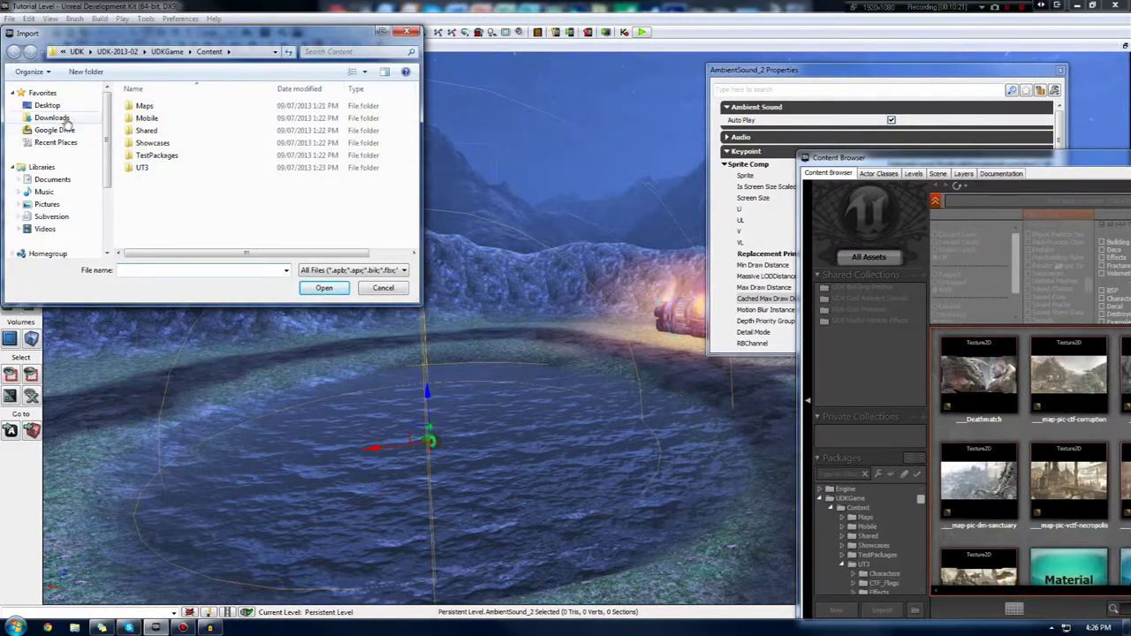
click(49, 105)
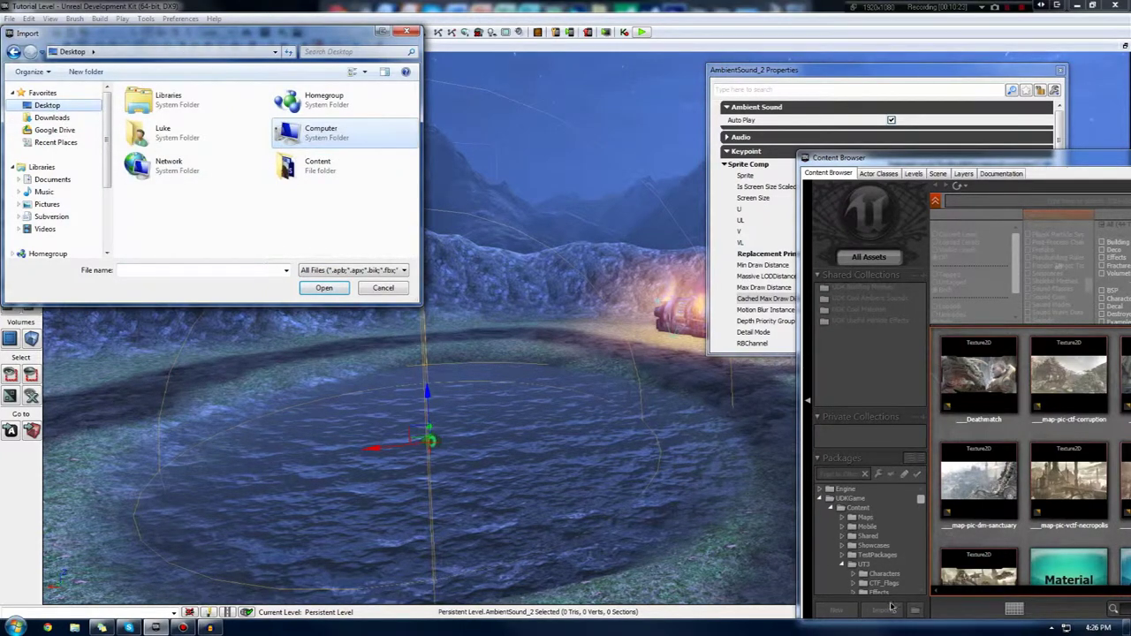
double_click(304, 176)
scroll(304, 176, down, 5)
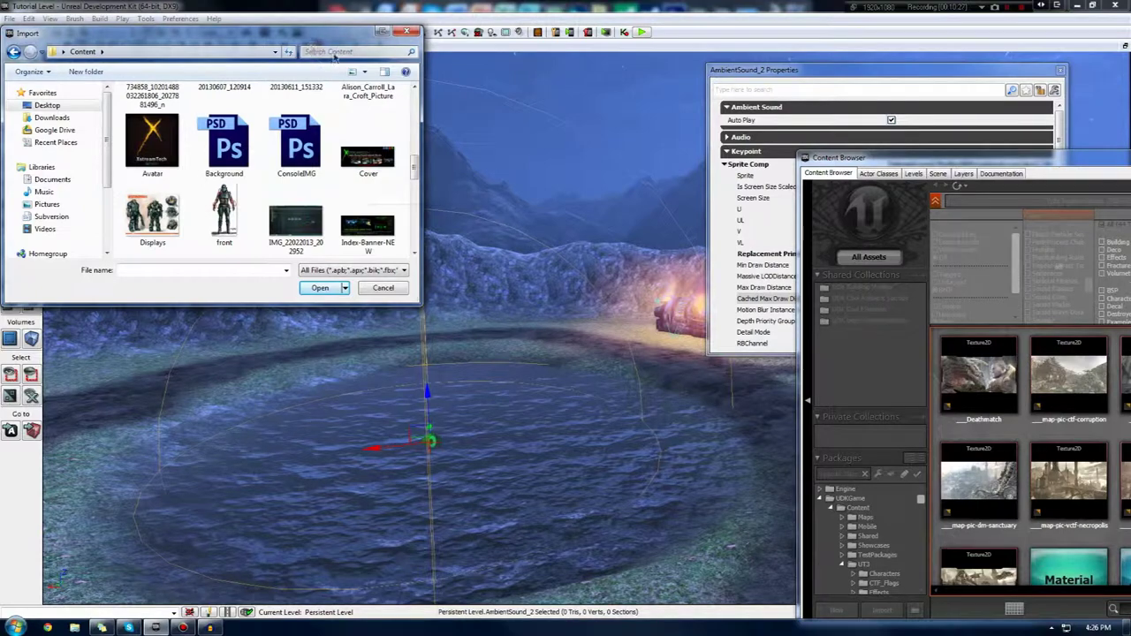
drag(315, 41, 856, 279)
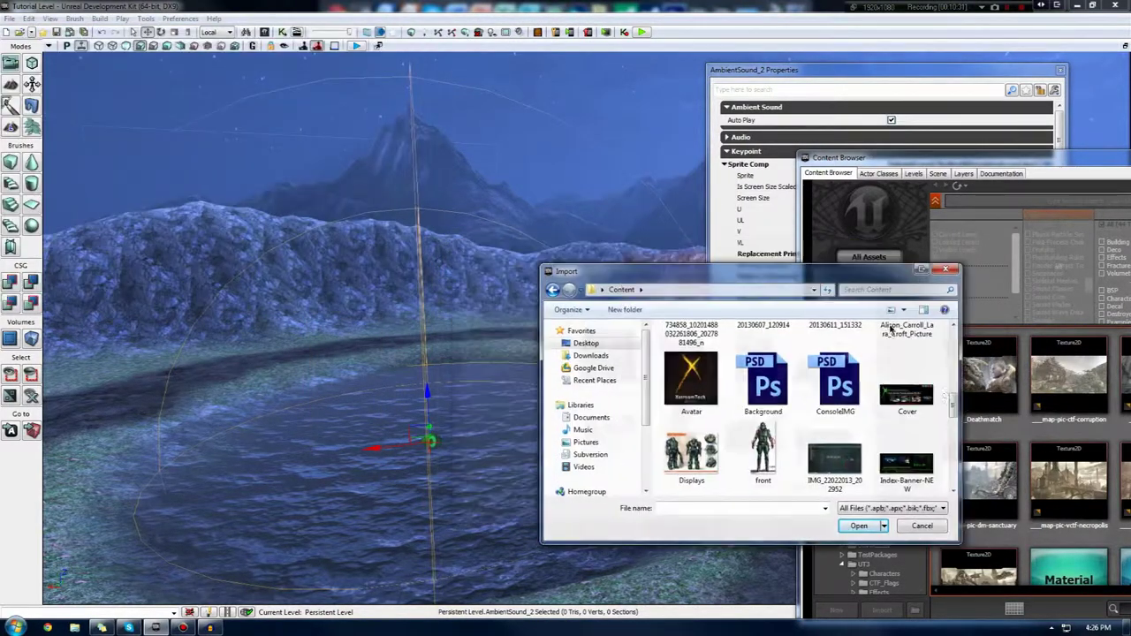
drag(956, 402, 952, 453)
double_click(760, 399)
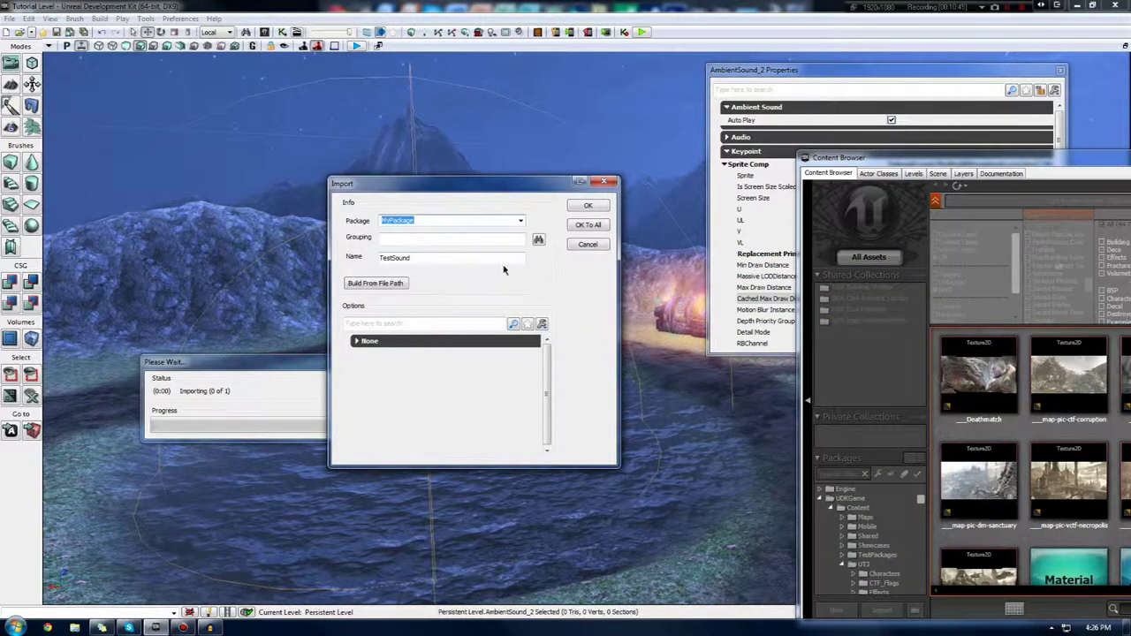
click(589, 206)
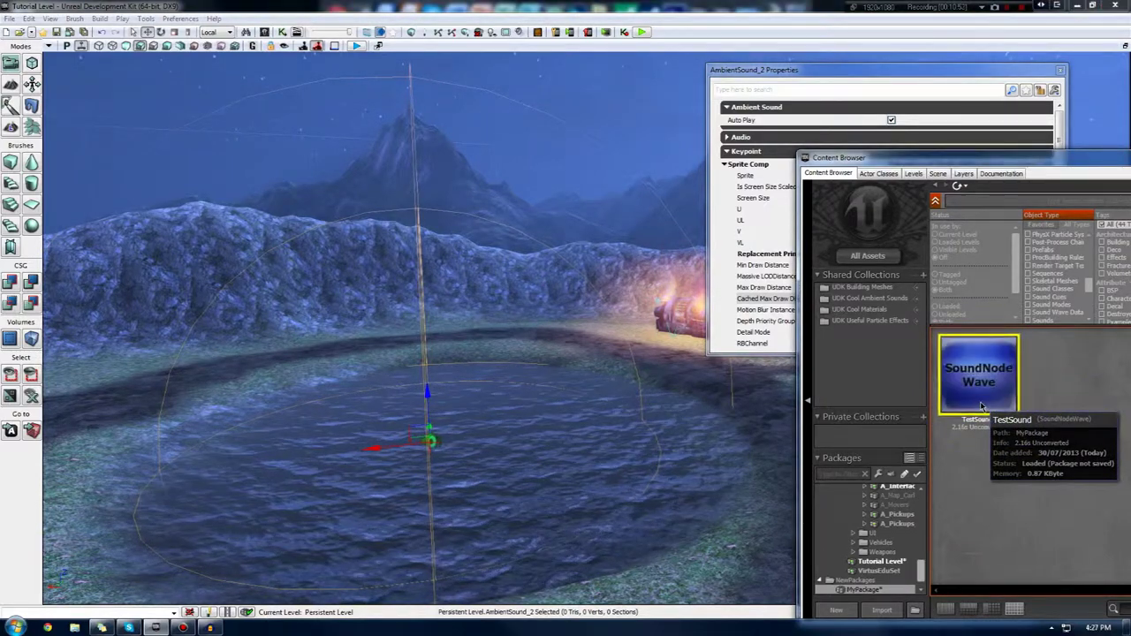
Place the TestSound wave as a simple ambient sound on the lake shore and play-test the level to hear it.
drag(980, 407, 752, 583)
right_drag(632, 477, 480, 258)
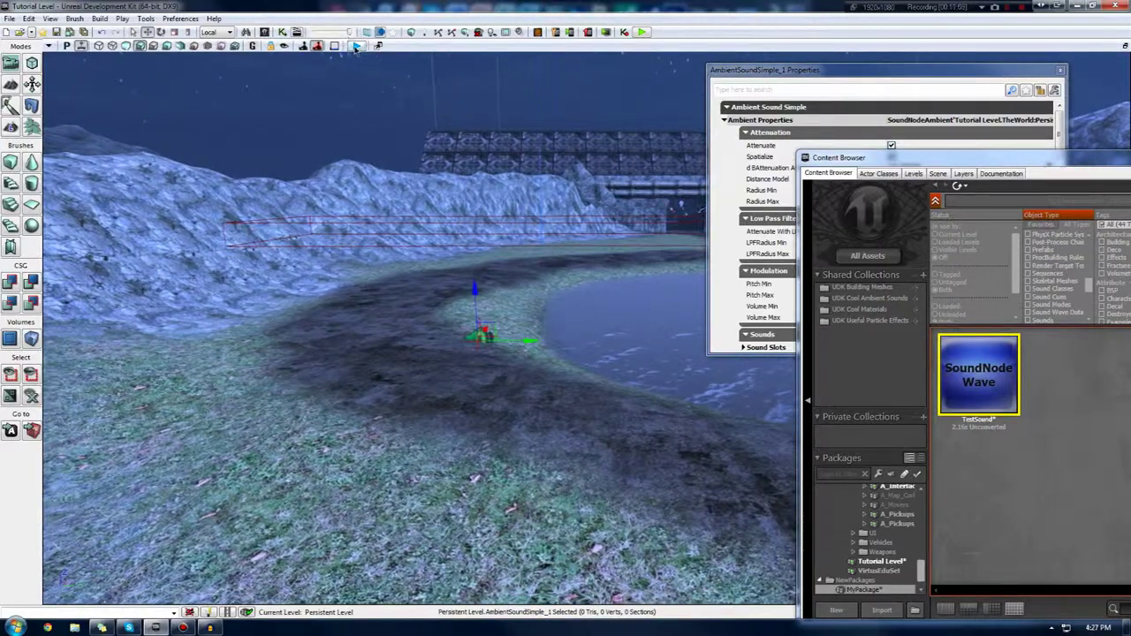
click(357, 45)
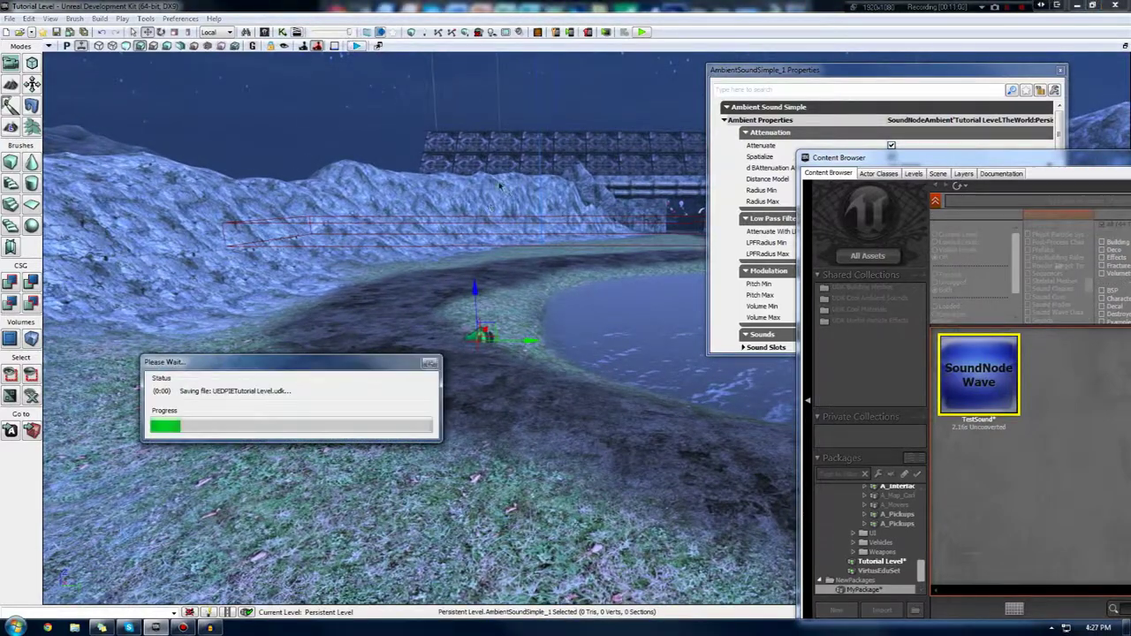
key(alt+p)
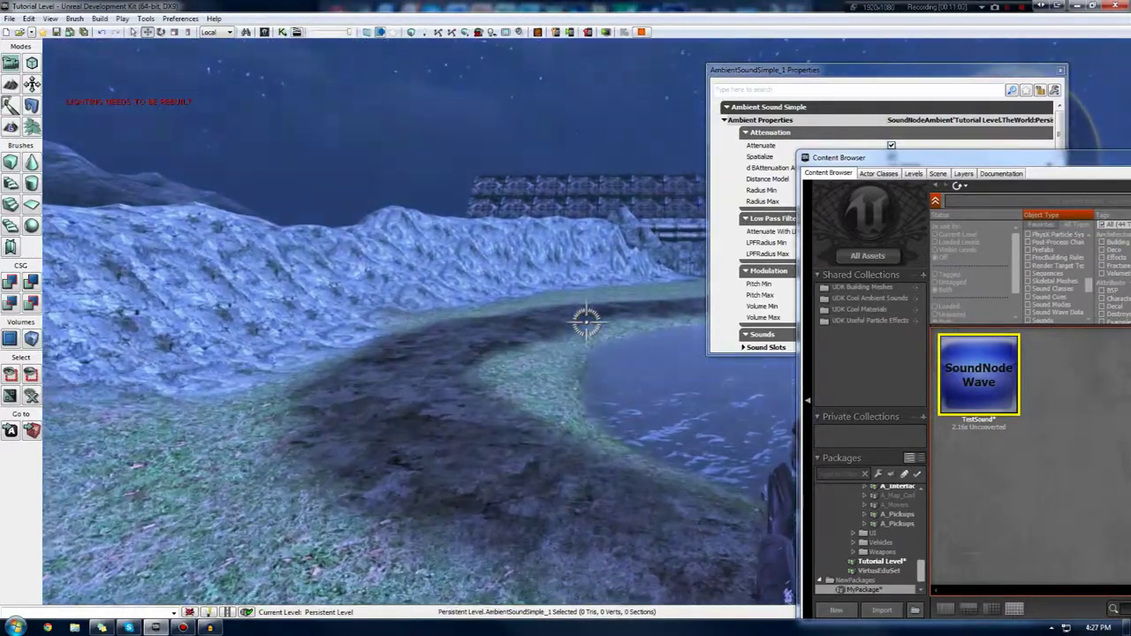
key(w)
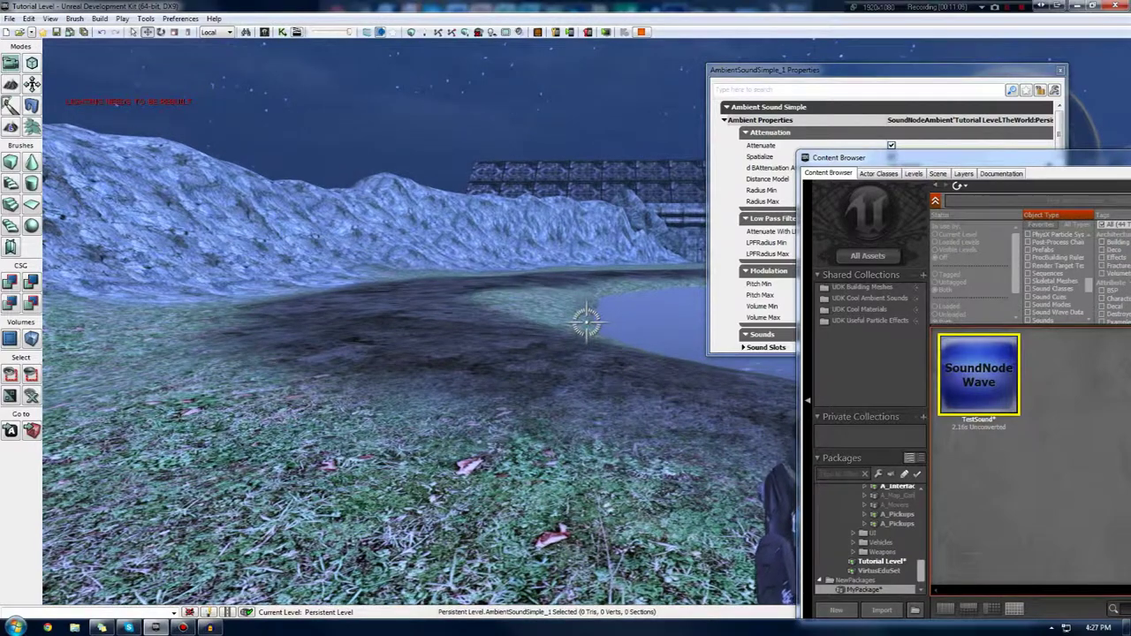
key(Escape)
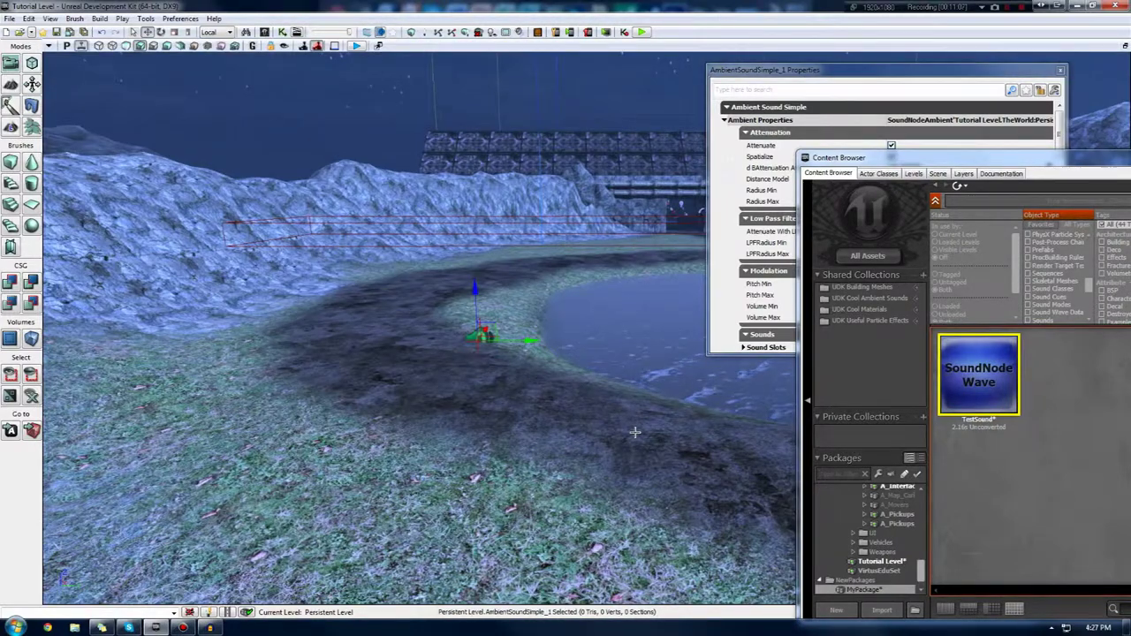
Delete the TestSound simple ambient sound from the lake shore.
key(w)
mouse_move(452, 507)
right_down()
mouse_move(461, 479)
mouse_move(451, 507)
right_up()
key(Delete)
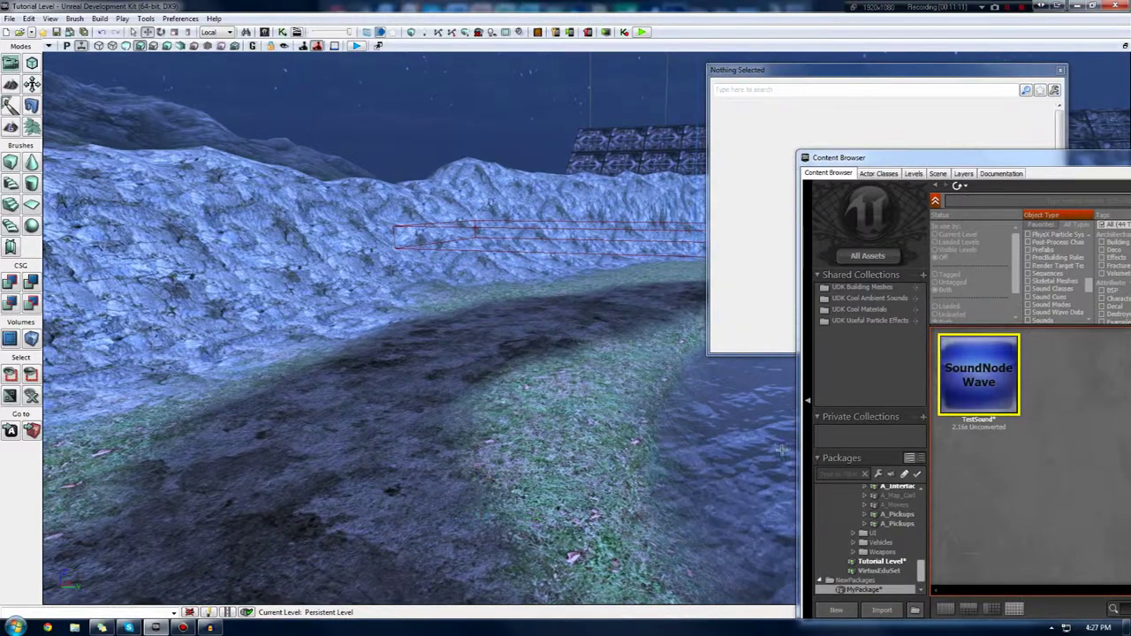
Create a new SoundCue named TestSoundCue in the package MyPackage.
right_click(1037, 408)
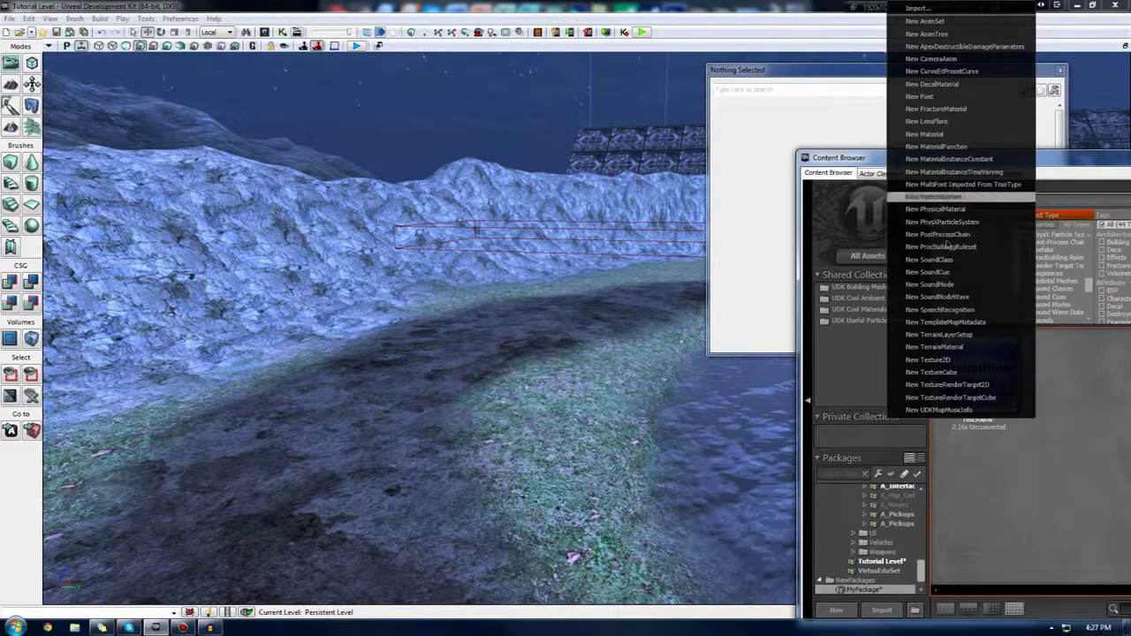
click(963, 417)
right_click(963, 417)
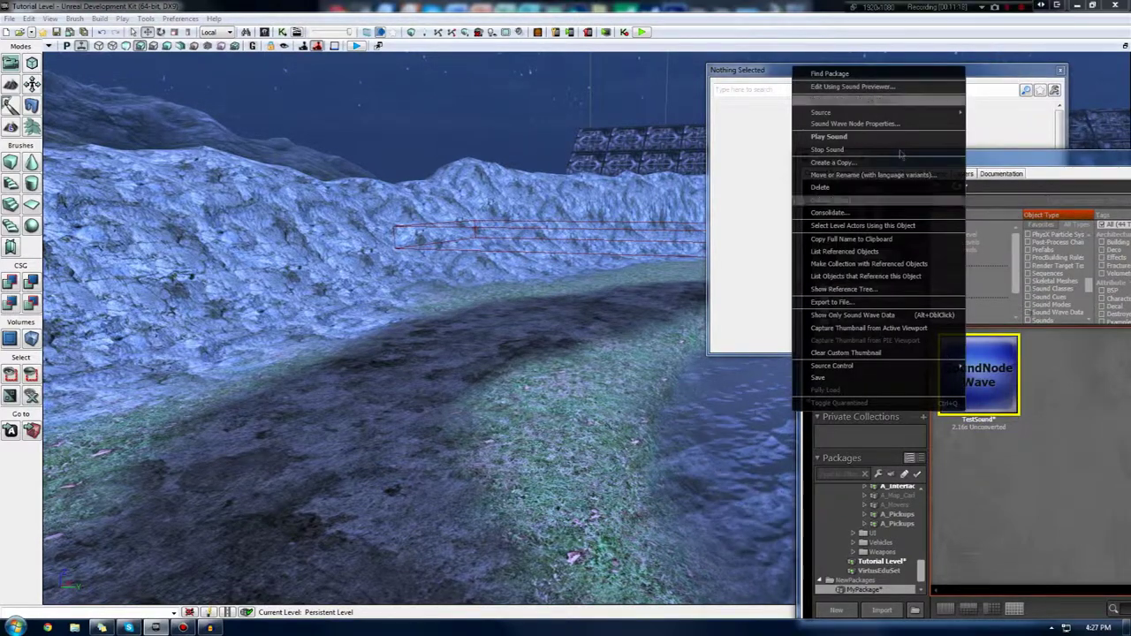
right_click(1032, 379)
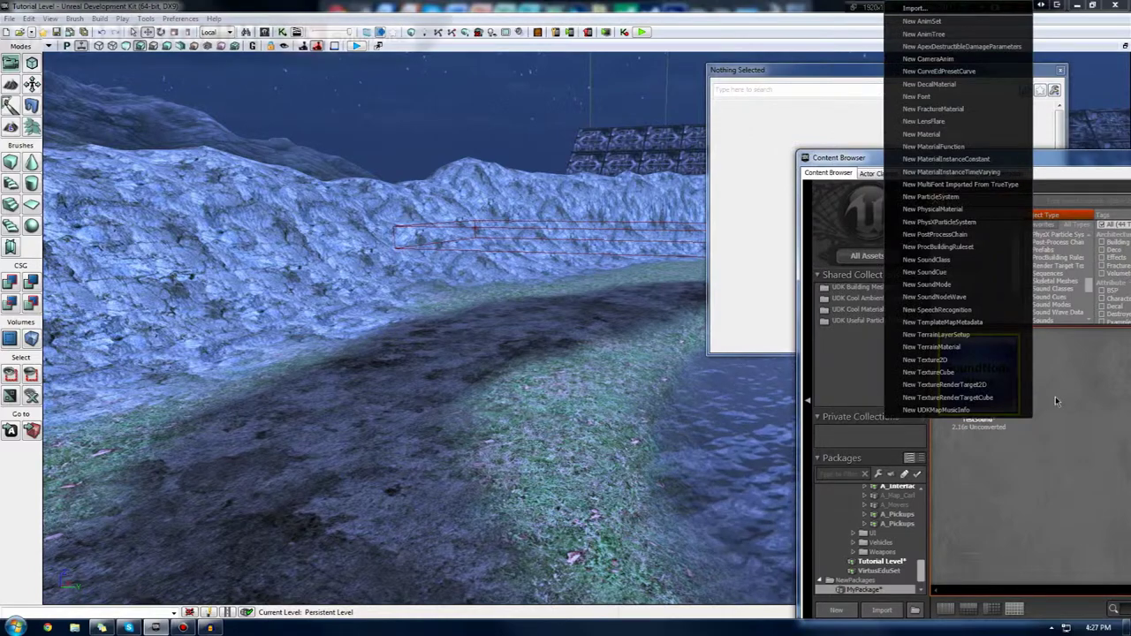
click(1020, 424)
right_click(1041, 423)
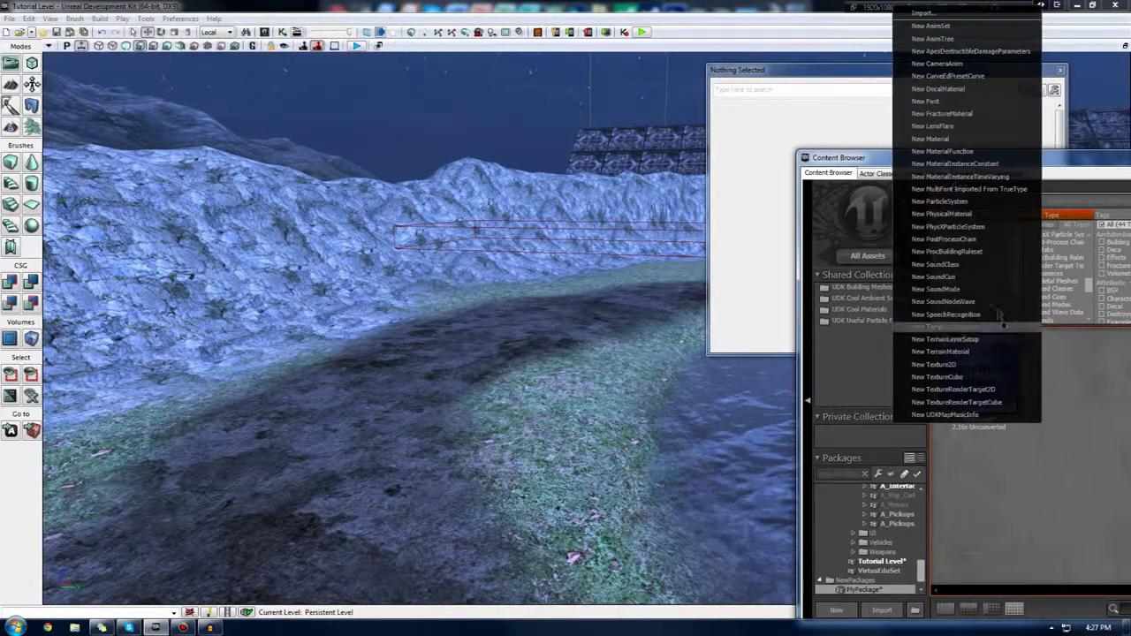
click(974, 277)
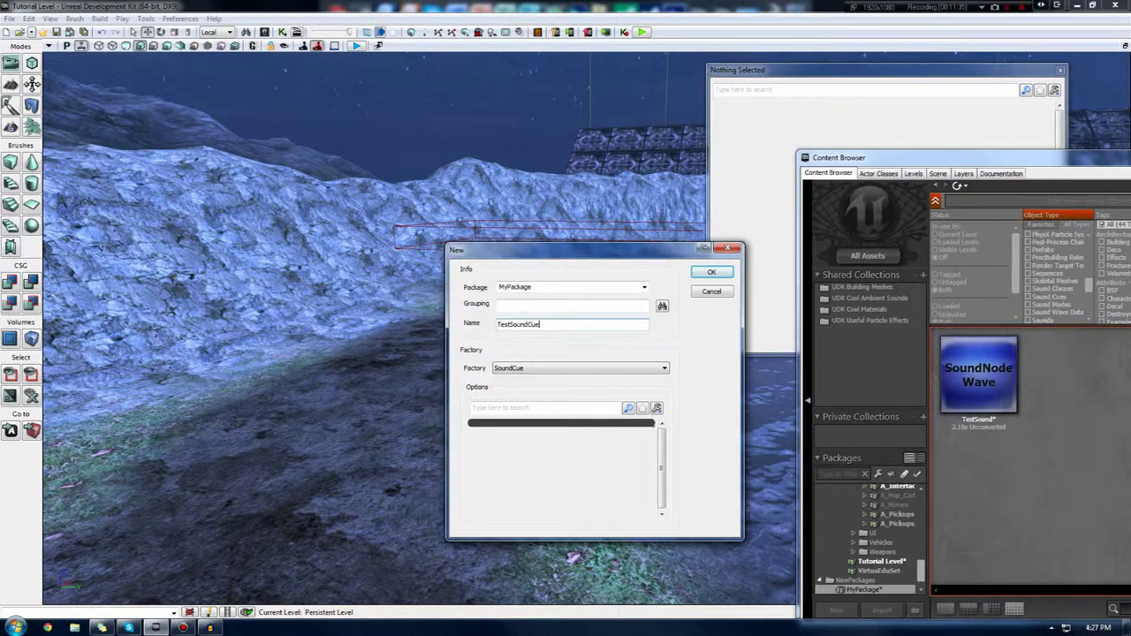
key(Return)
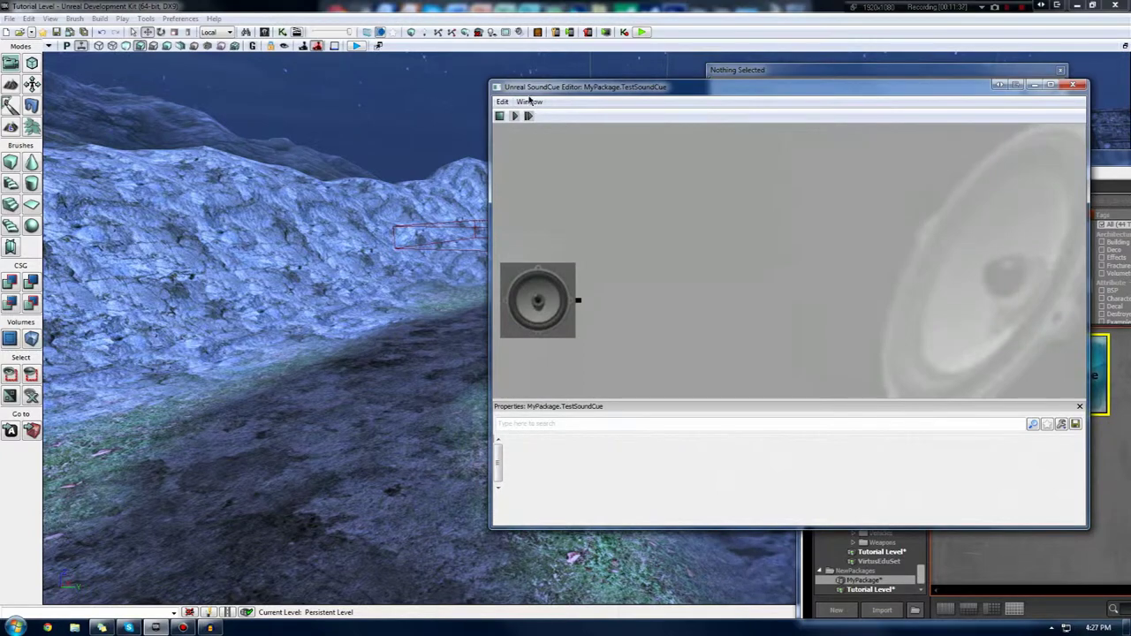
Examine the empty TestSoundCue graph and the node types that can be added to it.
drag(544, 92, 231, 150)
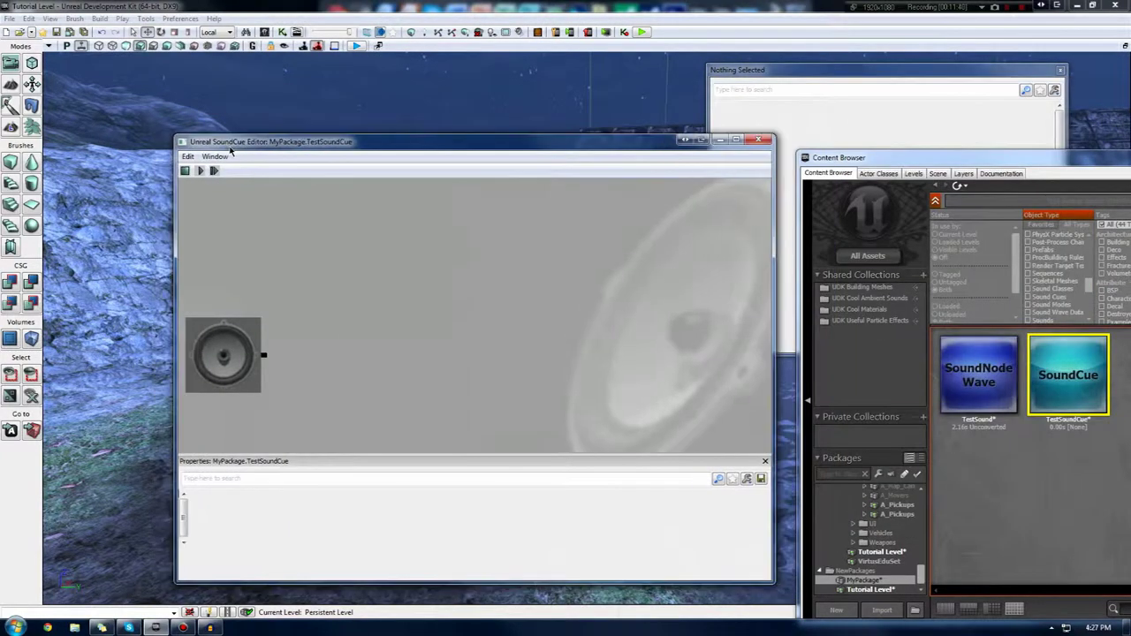
drag(271, 243, 334, 212)
click(288, 337)
drag(291, 336, 419, 320)
right_click(411, 255)
click(382, 285)
right_click(464, 254)
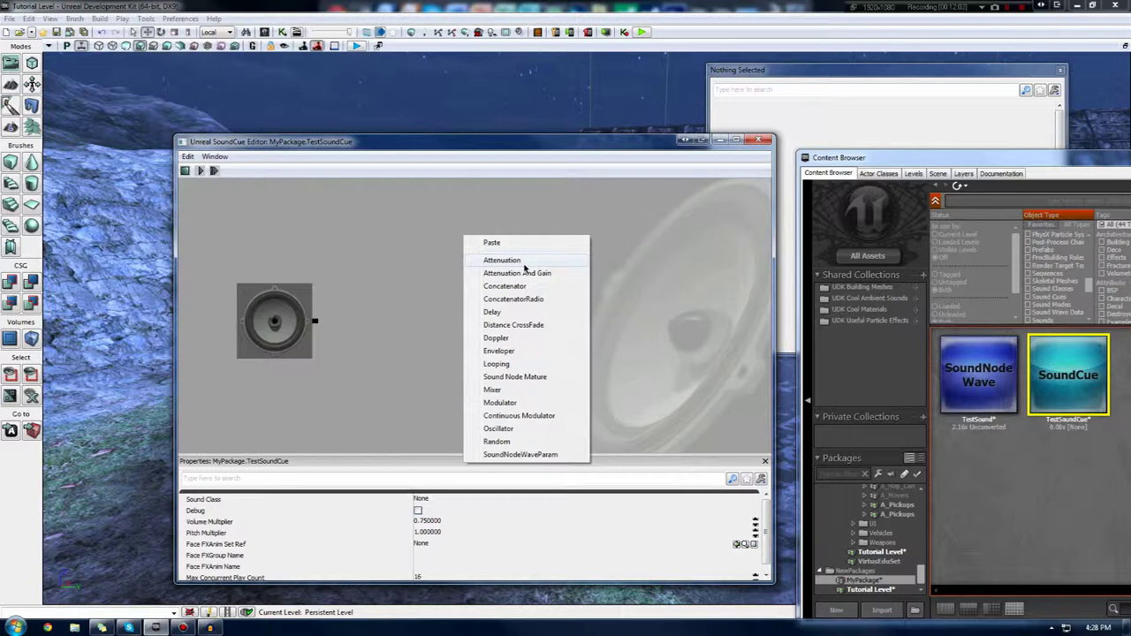
Select the TestSound wave, review the node options offered for it in the TestSoundCue graph, and close the SoundCue Editor.
click(975, 392)
click(980, 390)
right_drag(536, 318, 539, 322)
drag(539, 322, 538, 339)
right_click(538, 340)
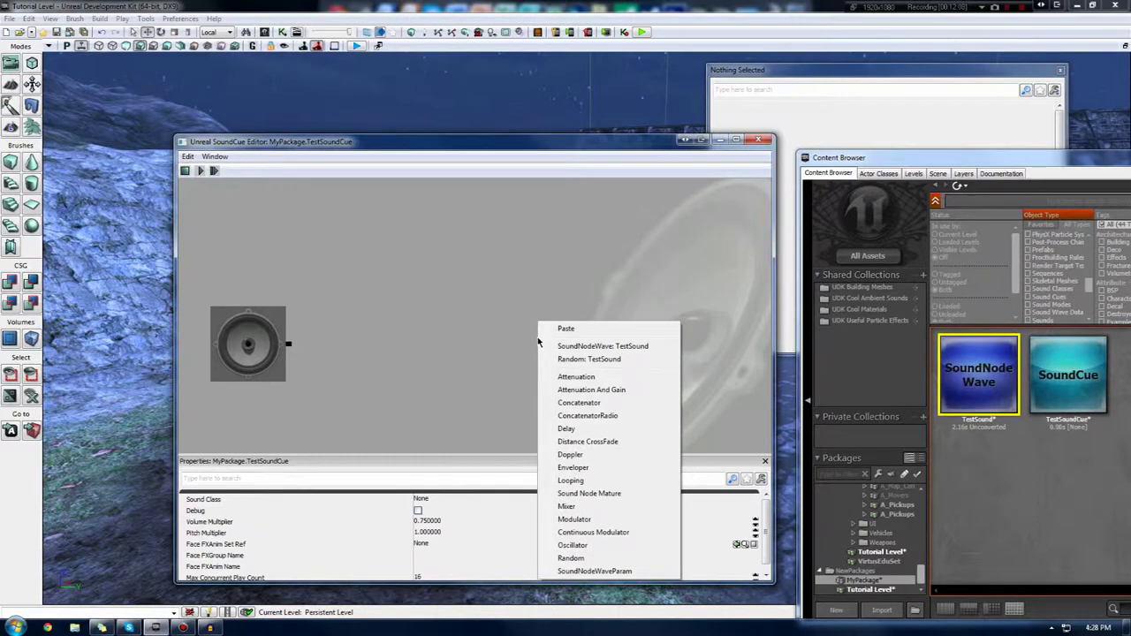
click(599, 330)
right_click(597, 311)
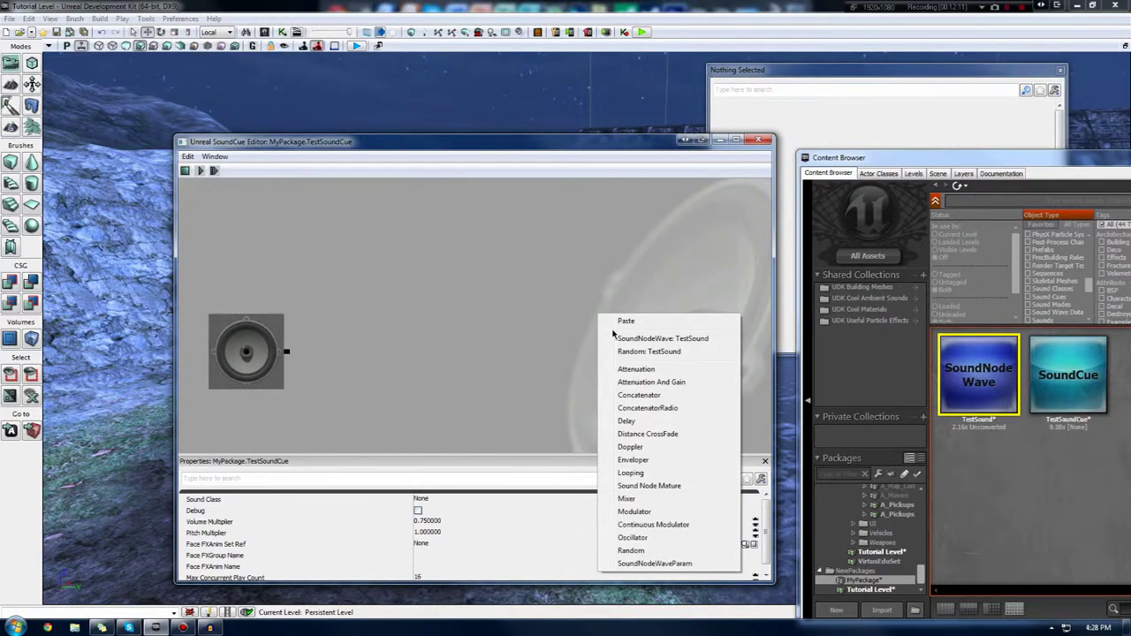
click(617, 322)
drag(609, 338, 644, 358)
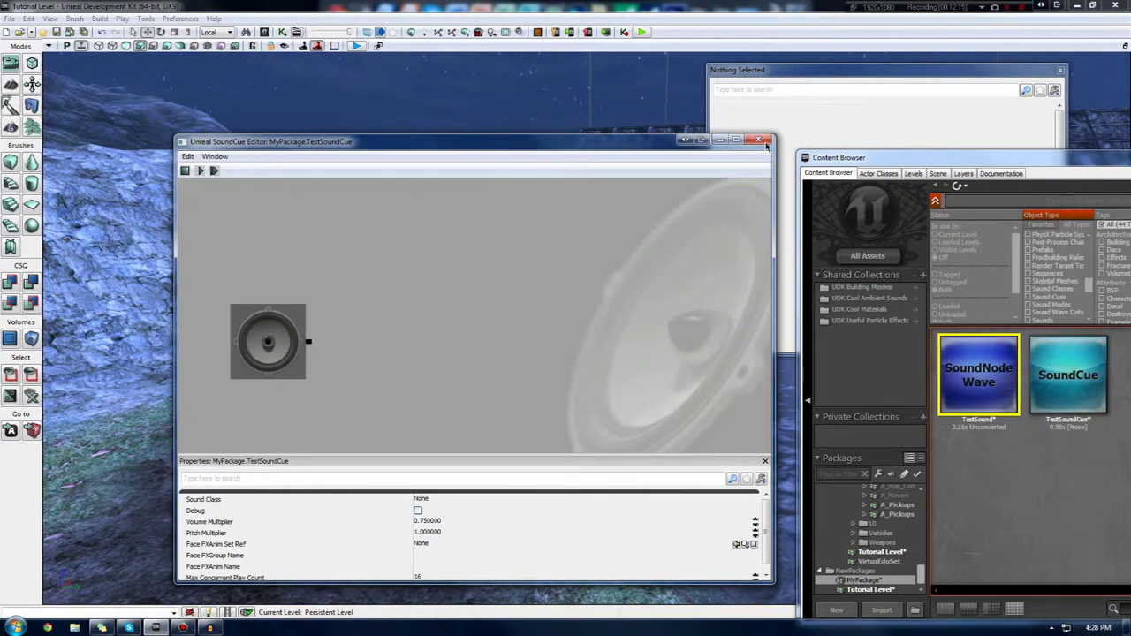
click(758, 139)
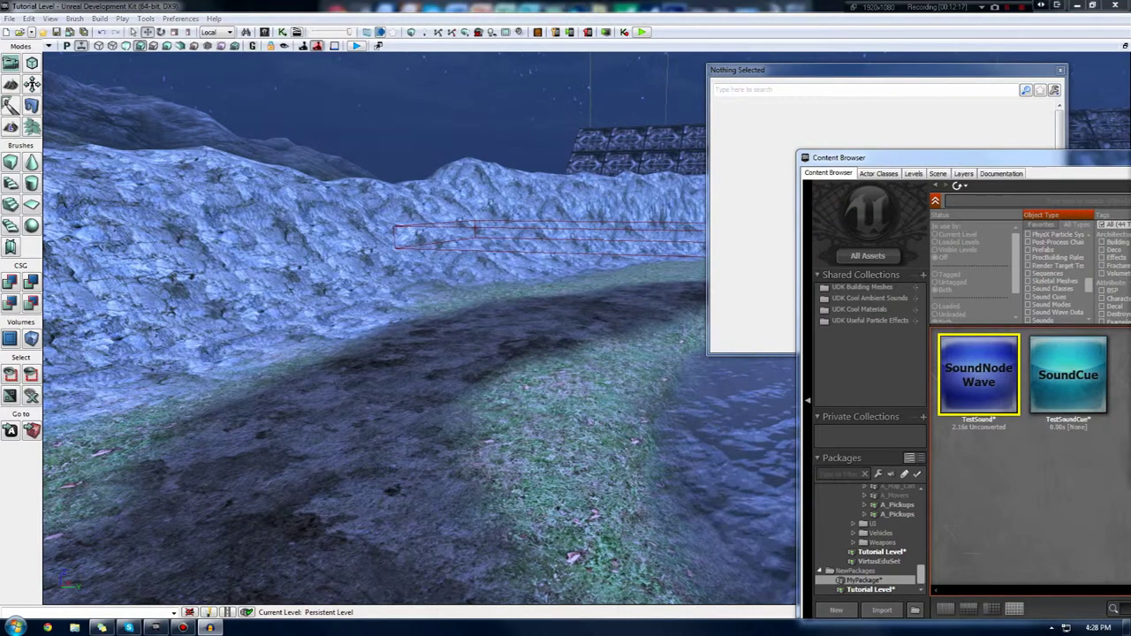